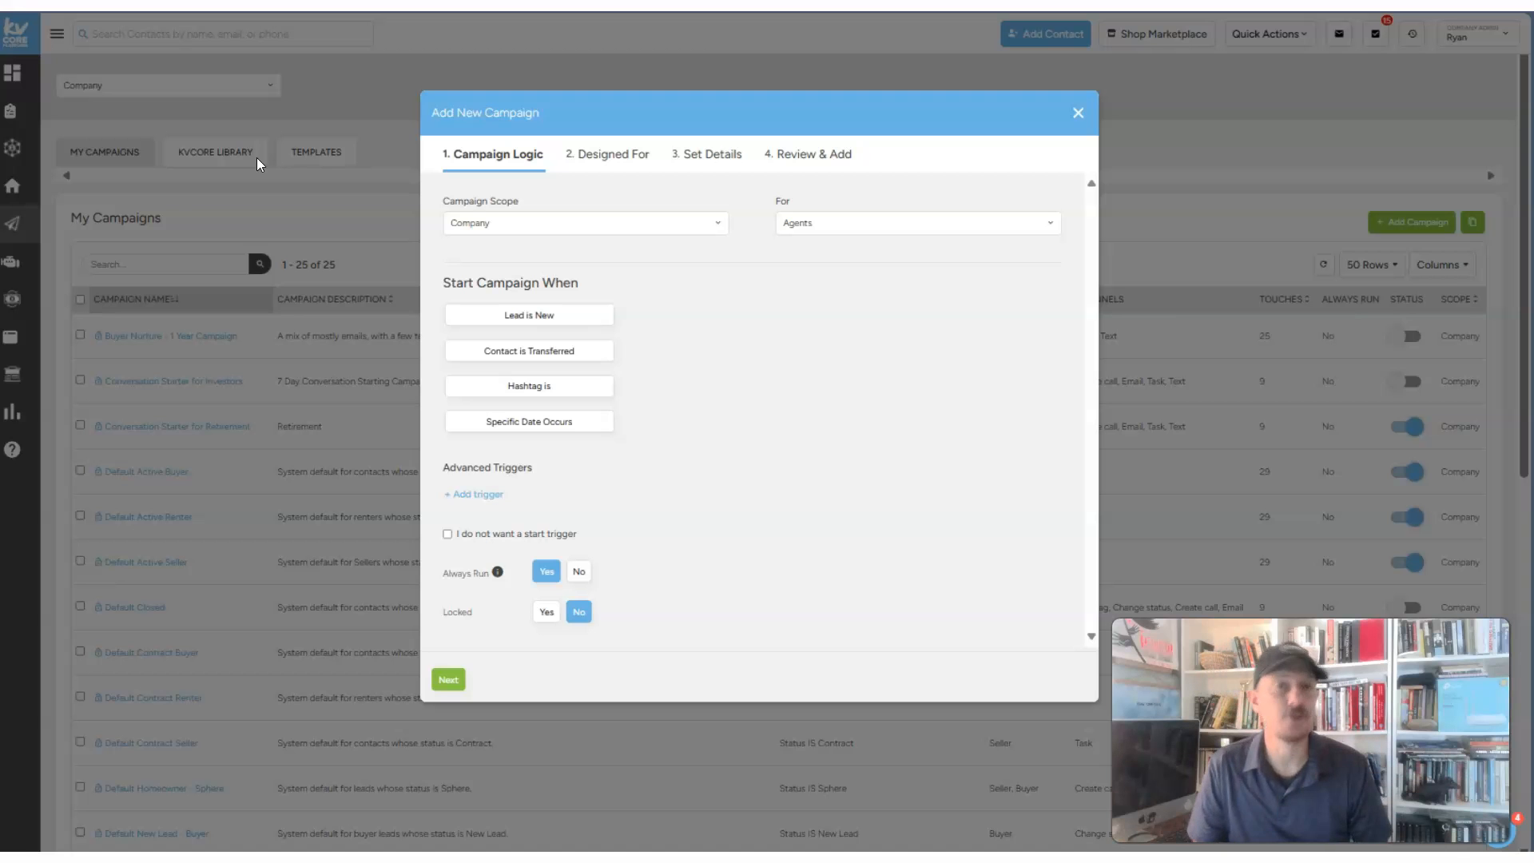
- Discard the unsaved new campaign and go to Marketing > Smart Campaigns
click(1075, 112)
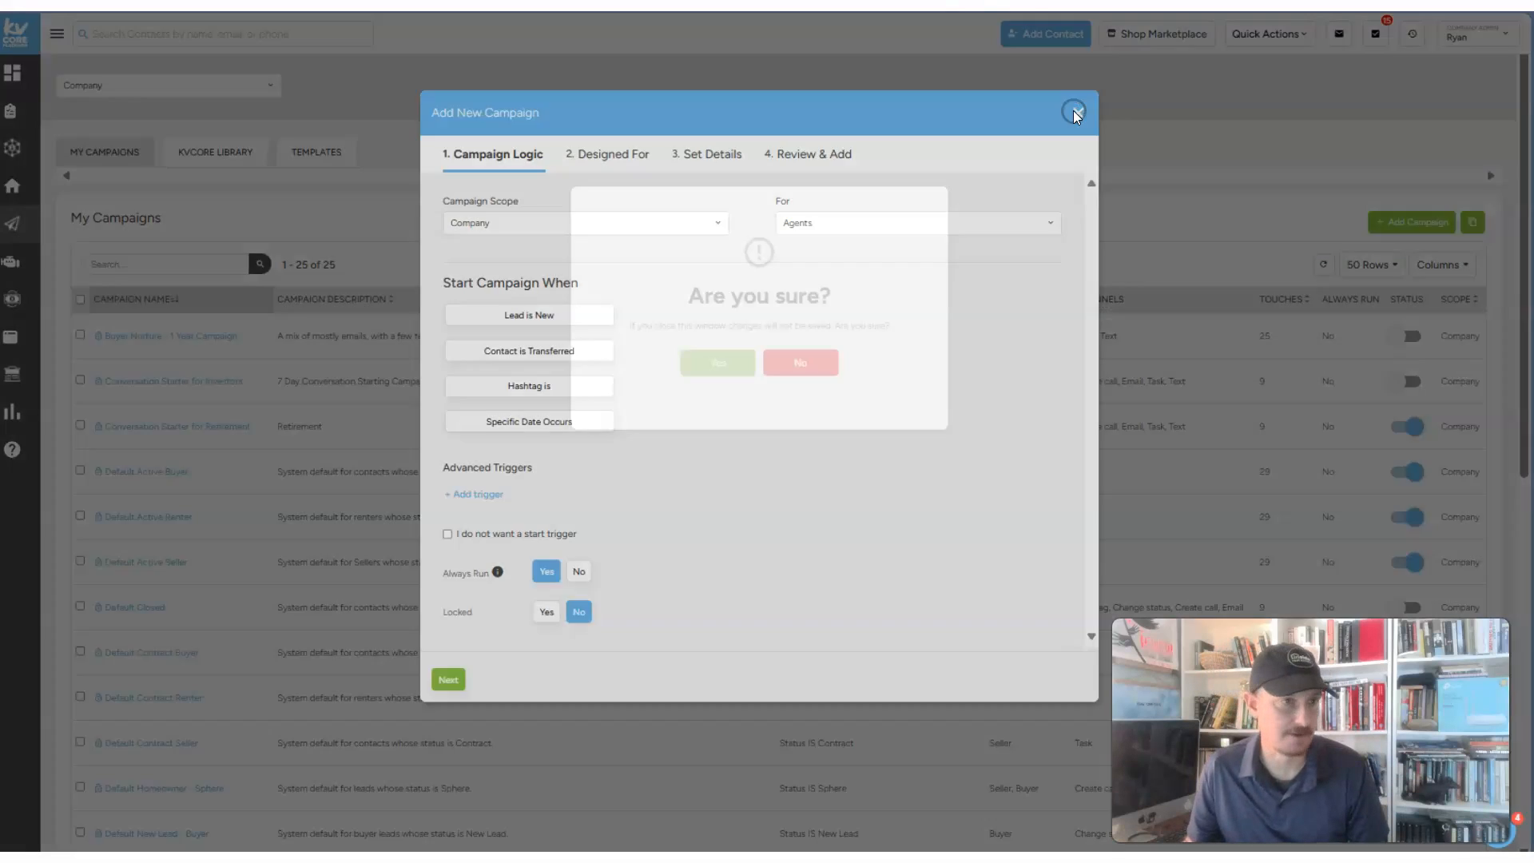
click(691, 364)
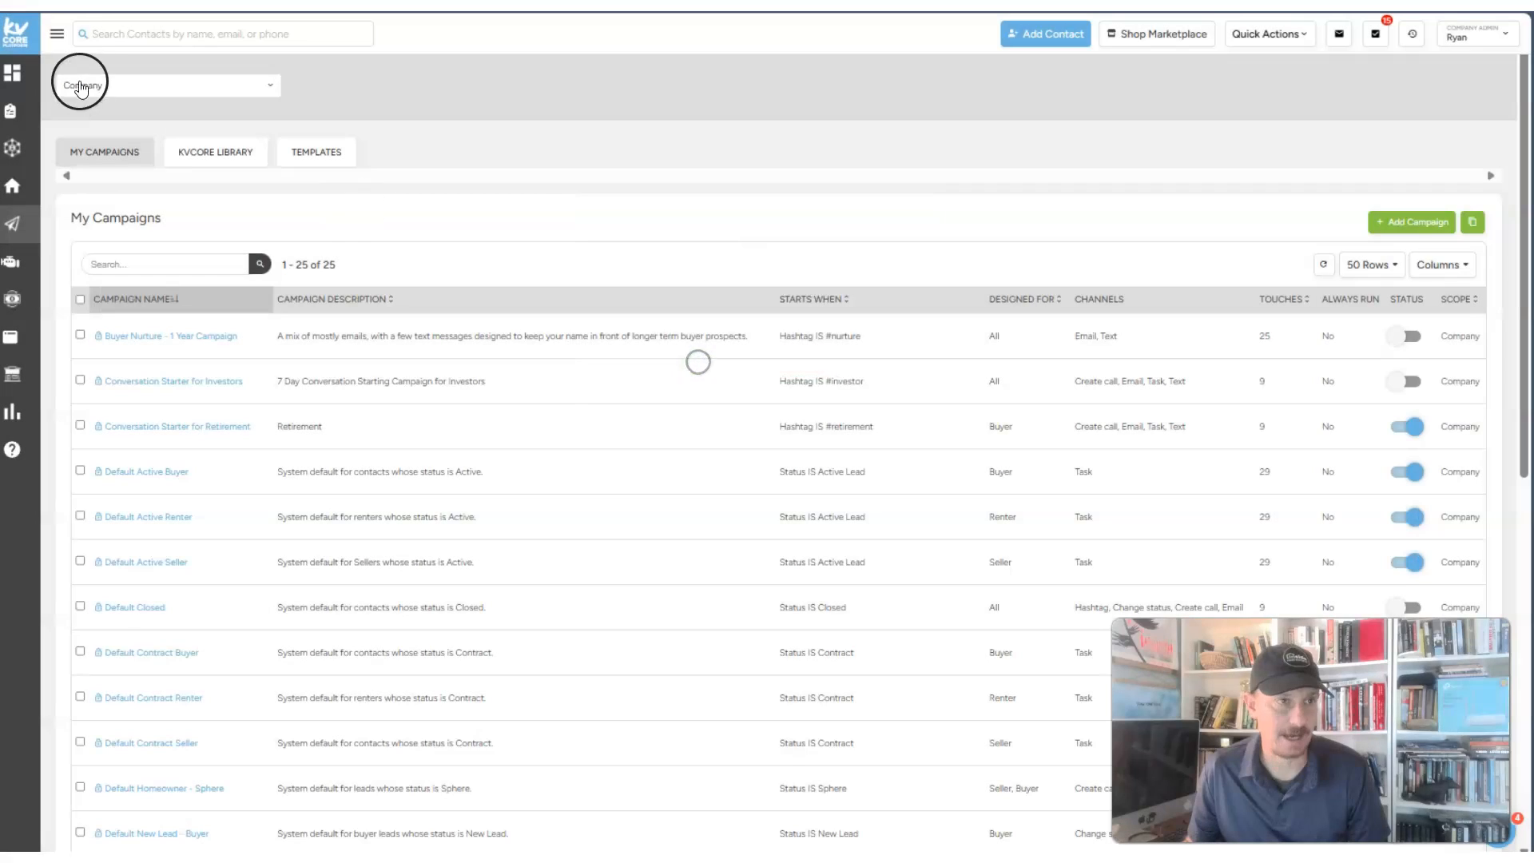
click(53, 40)
click(65, 226)
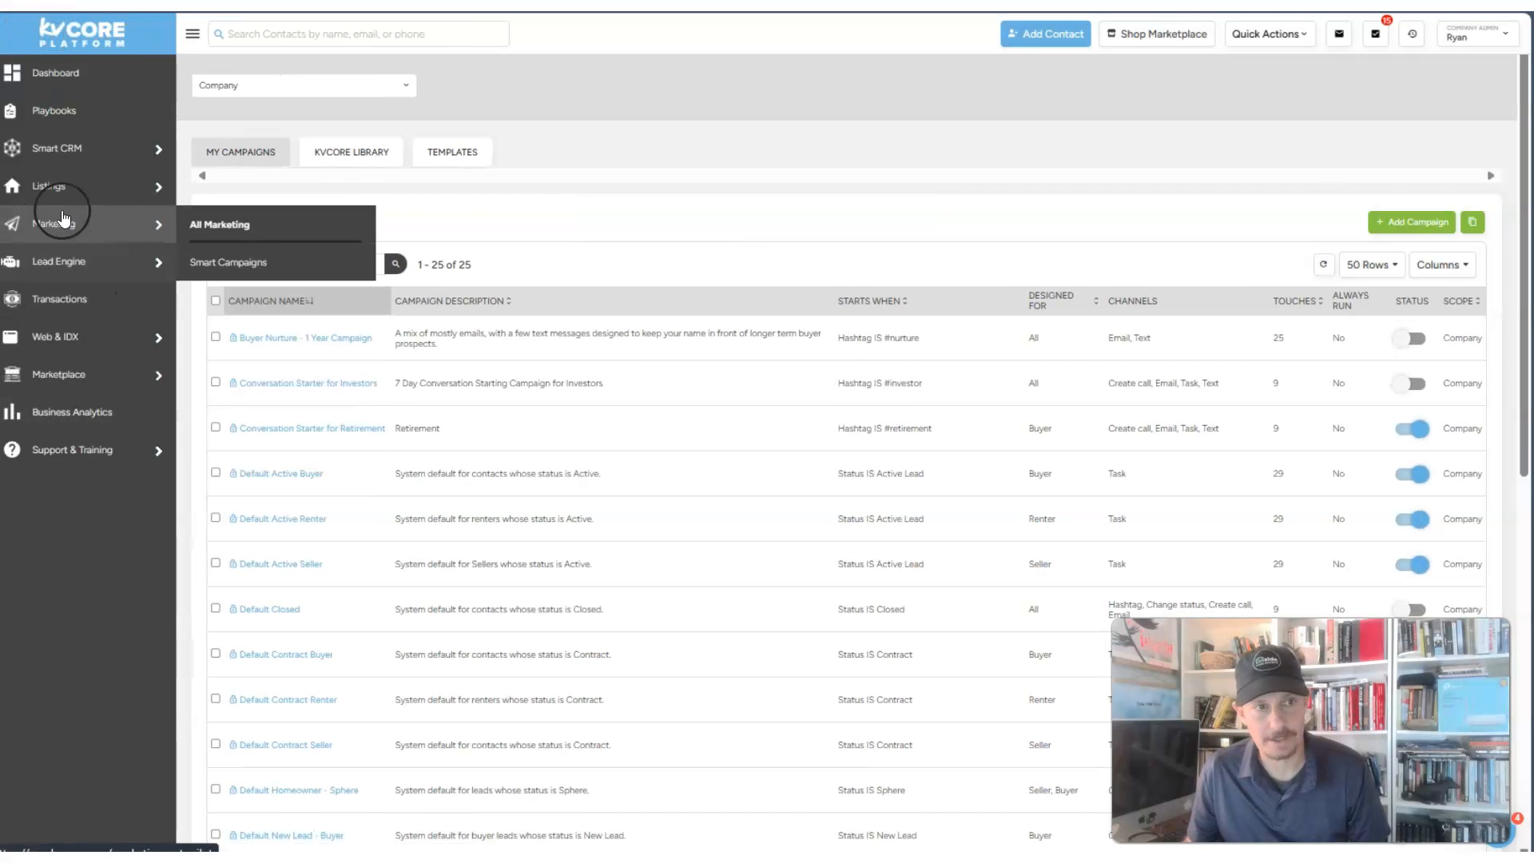
click(251, 260)
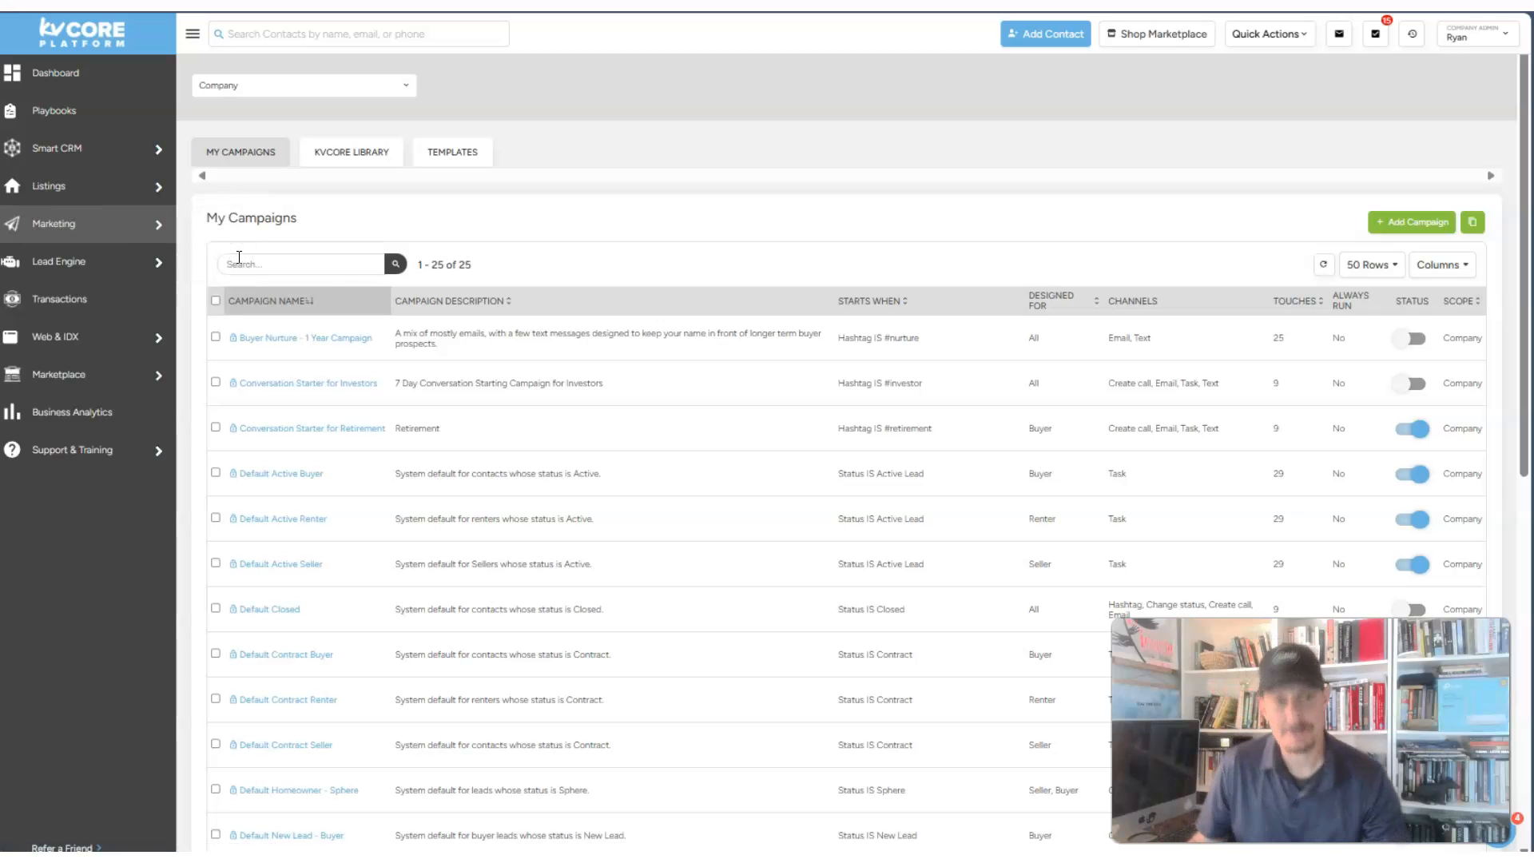
- Start a new campaign and set its scope to Company
click(1419, 225)
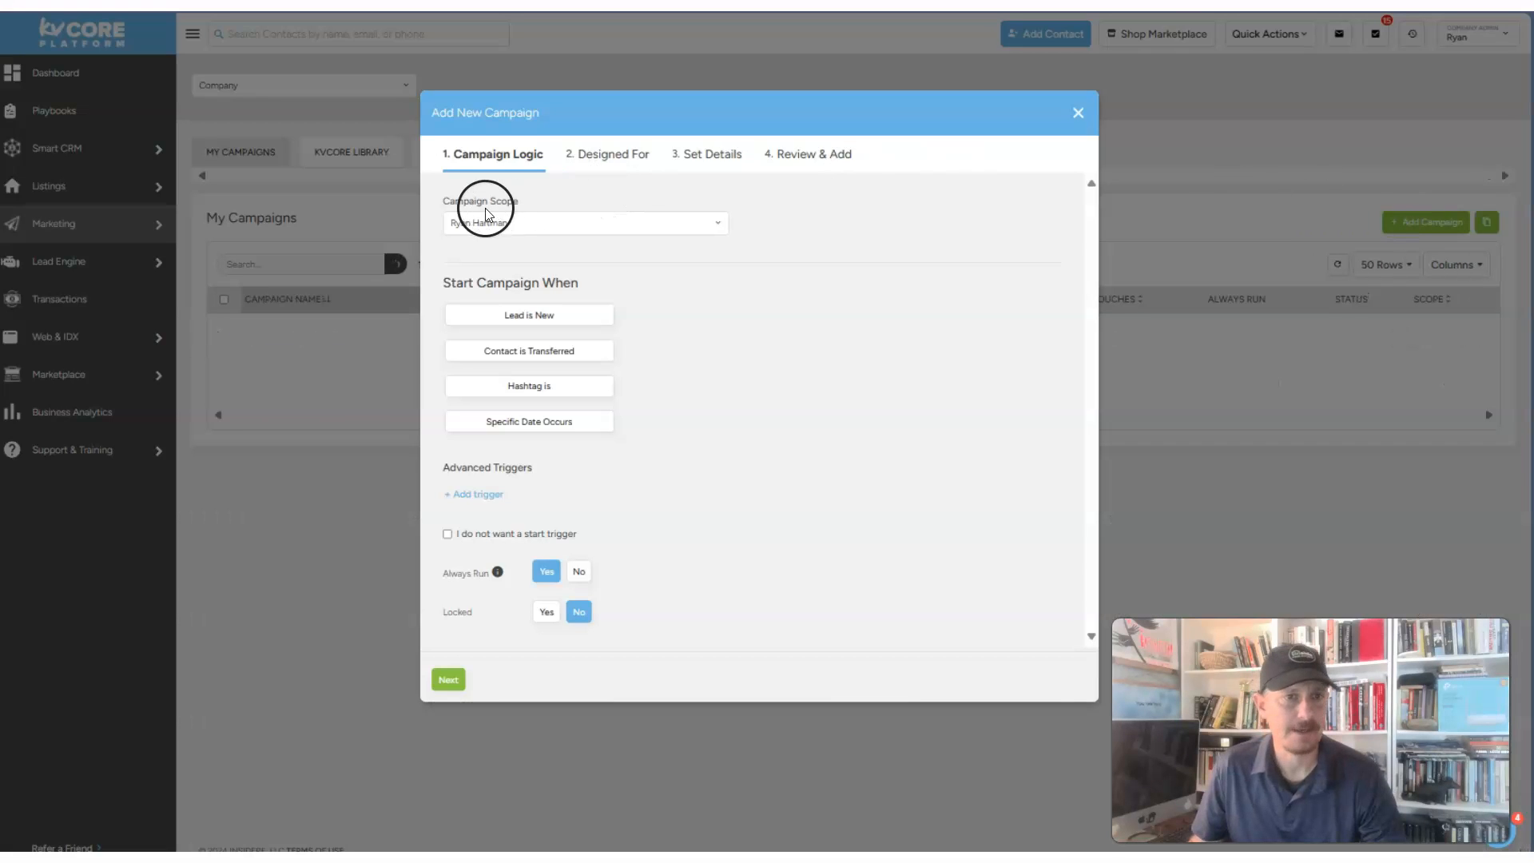
click(507, 224)
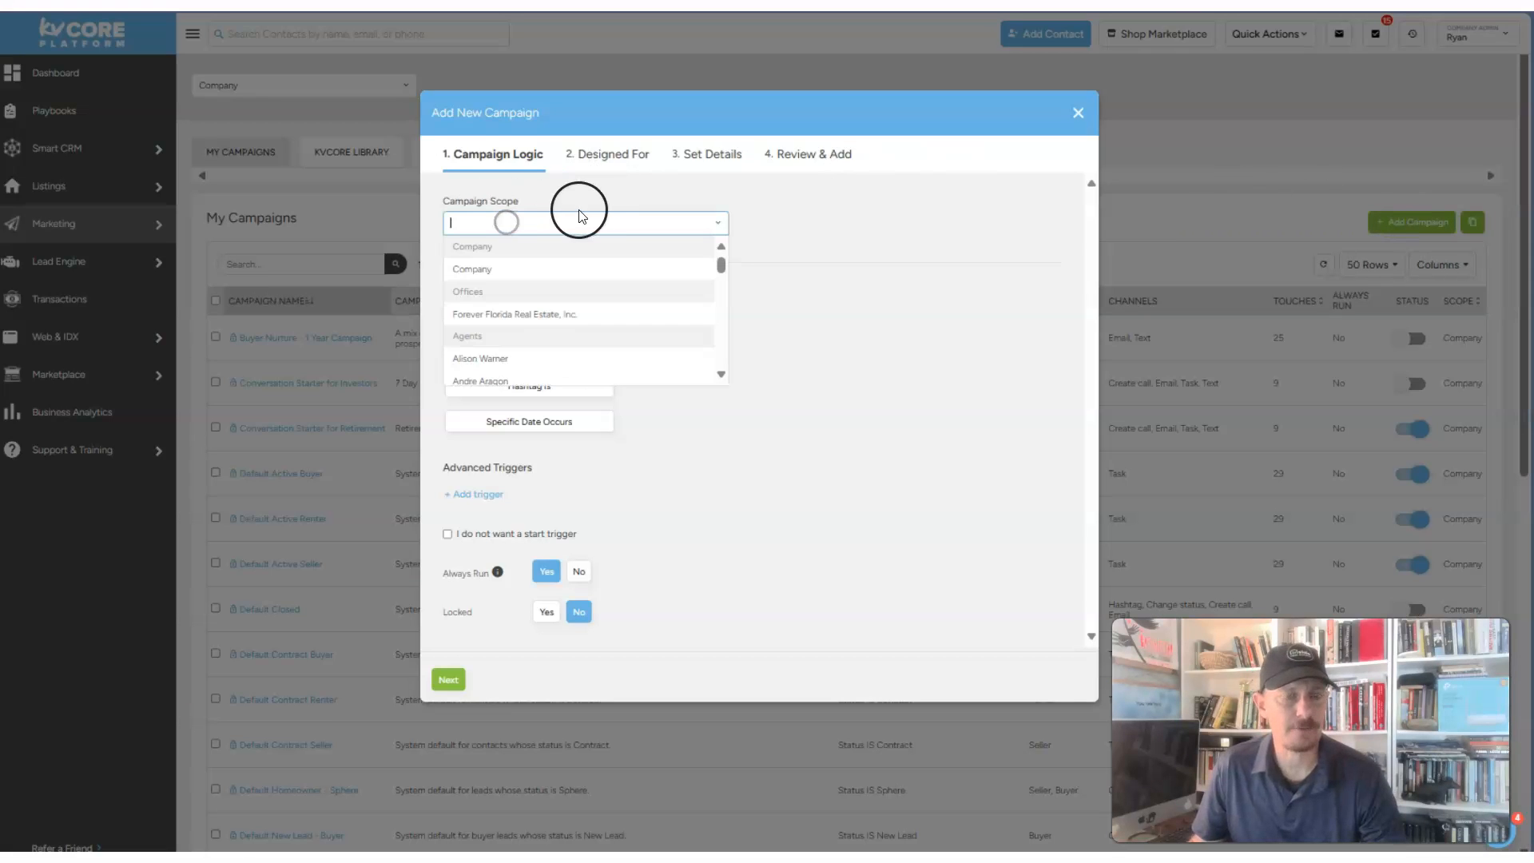
click(483, 274)
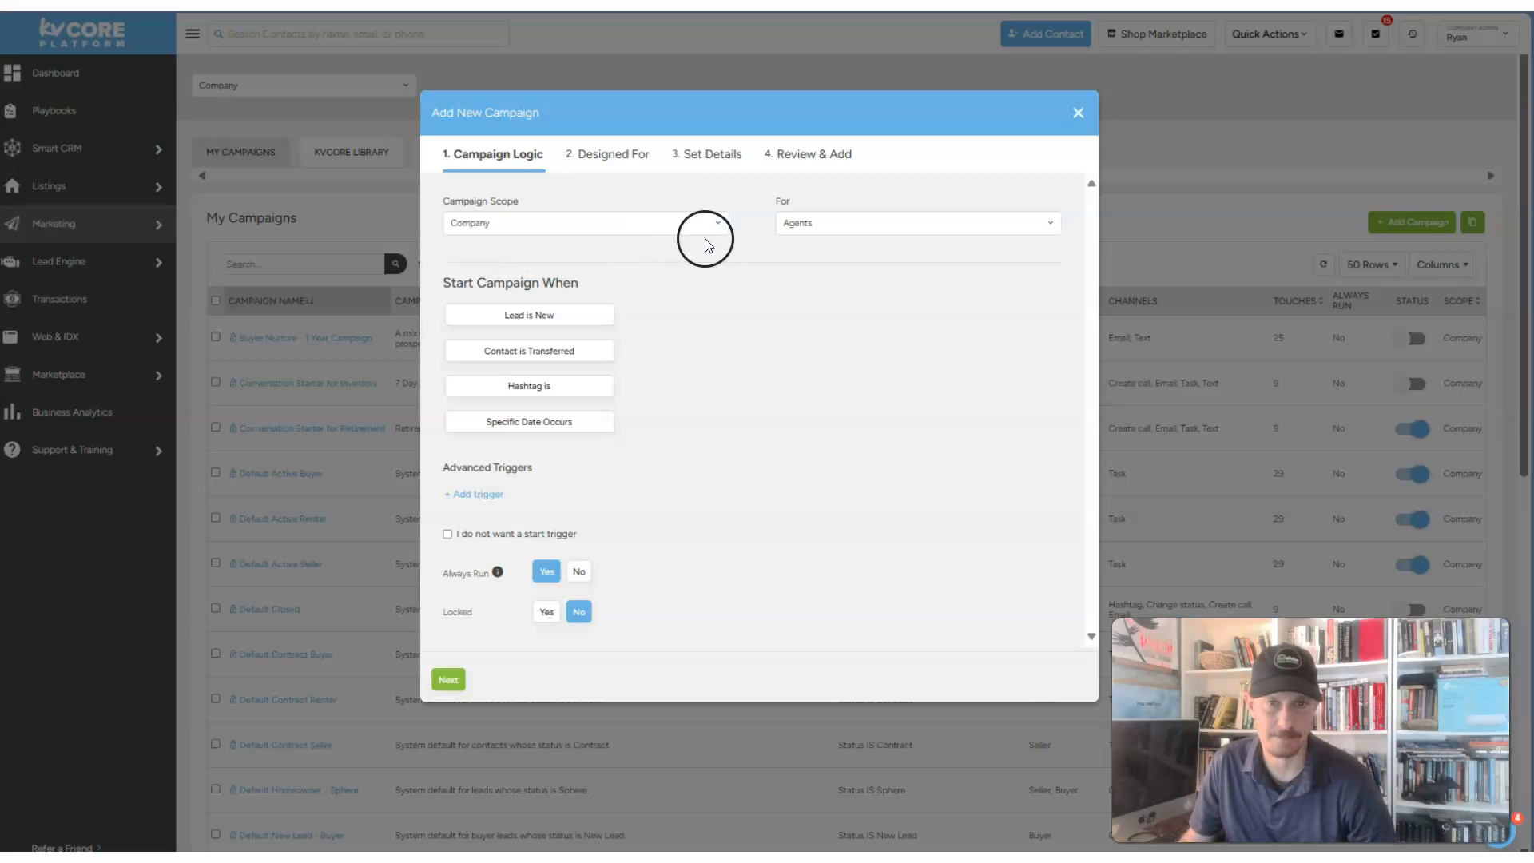
drag(796, 197, 772, 197)
click(671, 368)
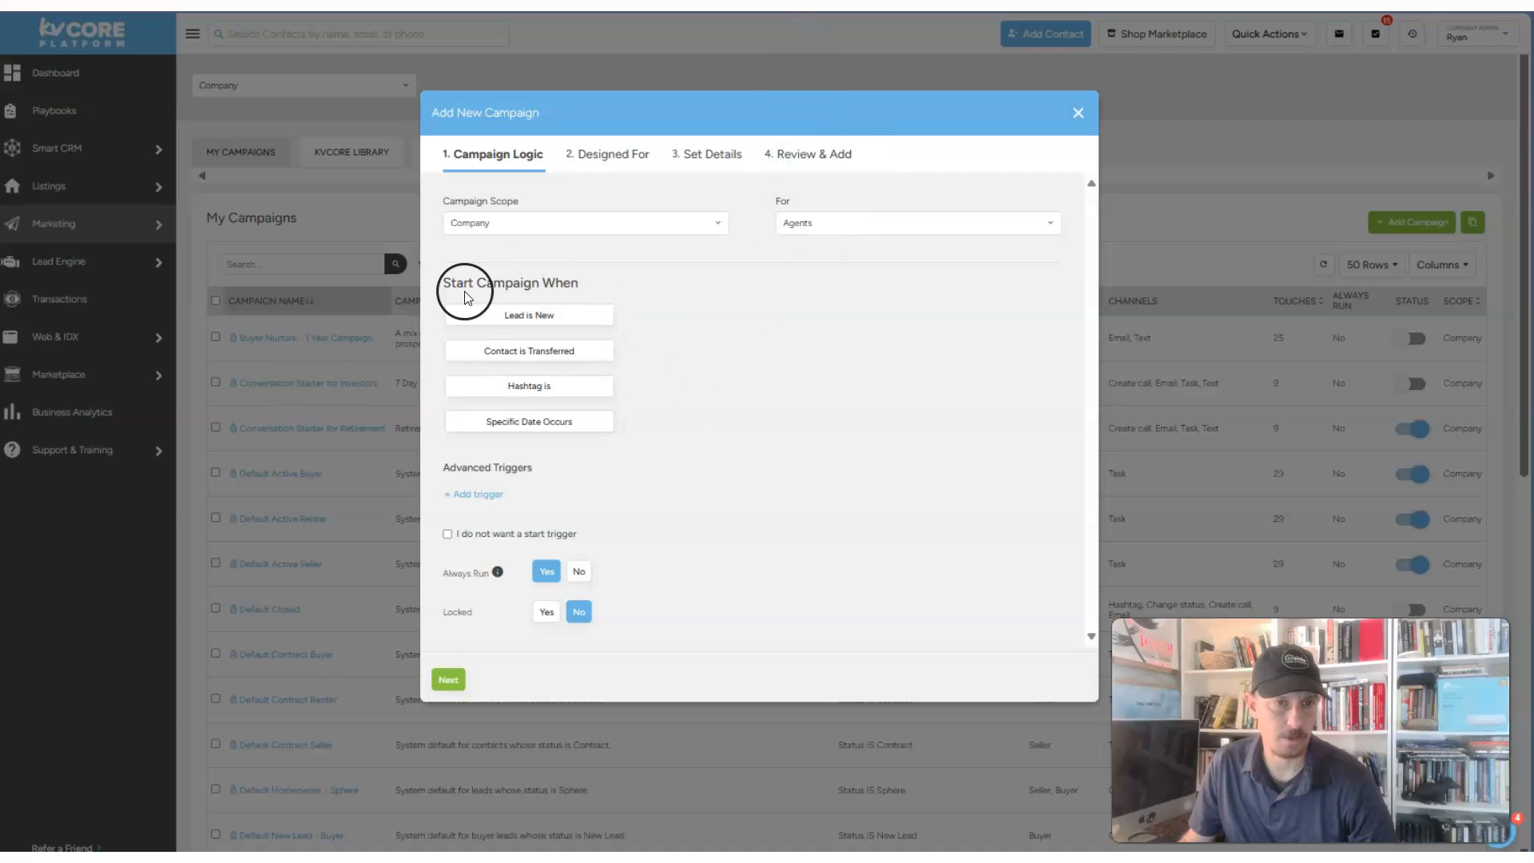
drag(587, 281, 446, 286)
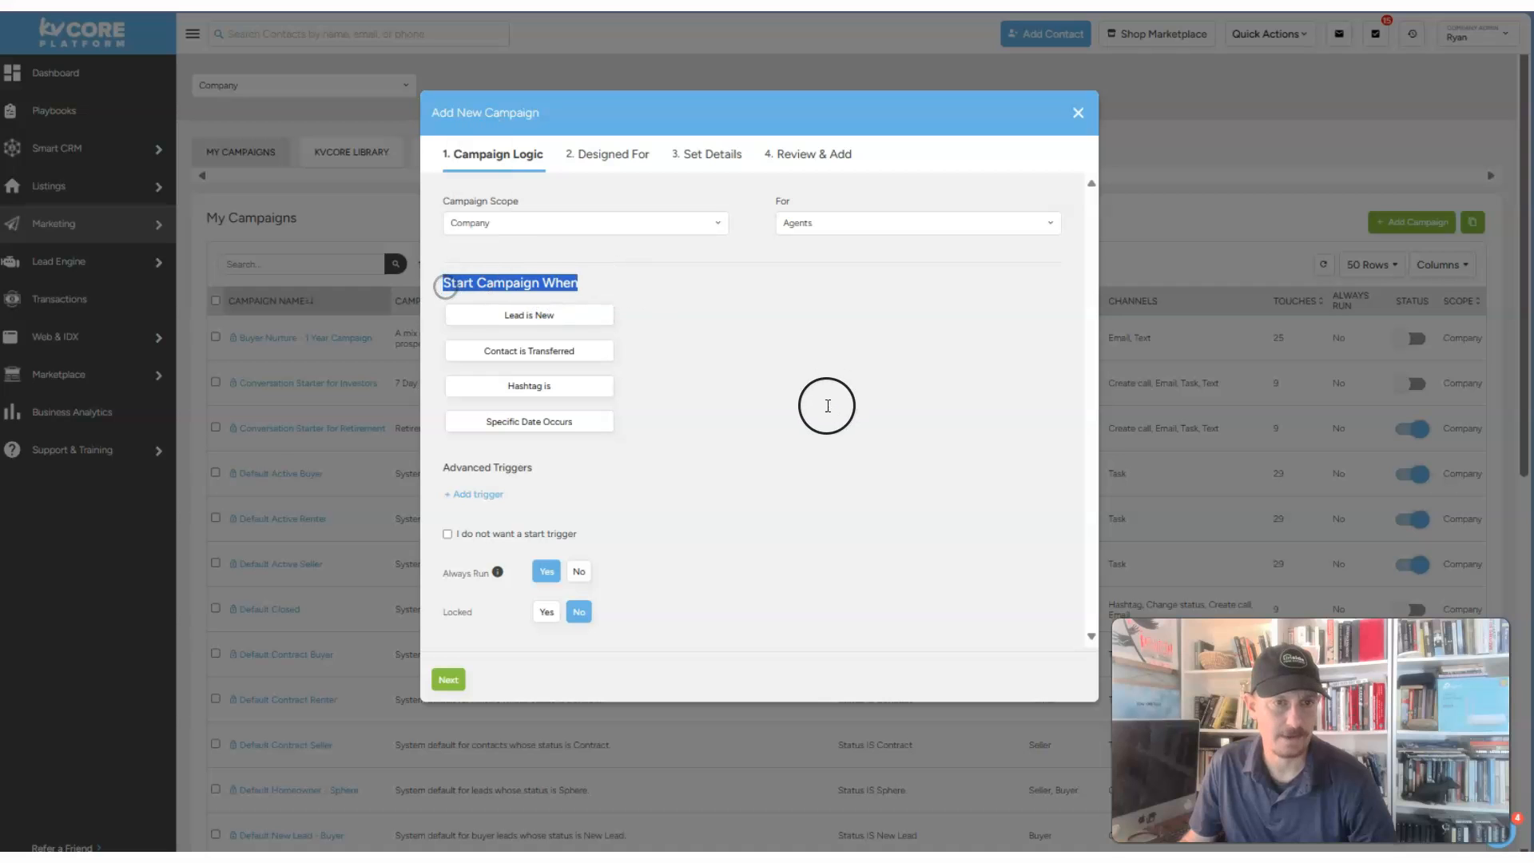
click(828, 406)
- Make the campaign start when the Onboarding hashtag is applied
click(523, 316)
click(674, 313)
click(687, 276)
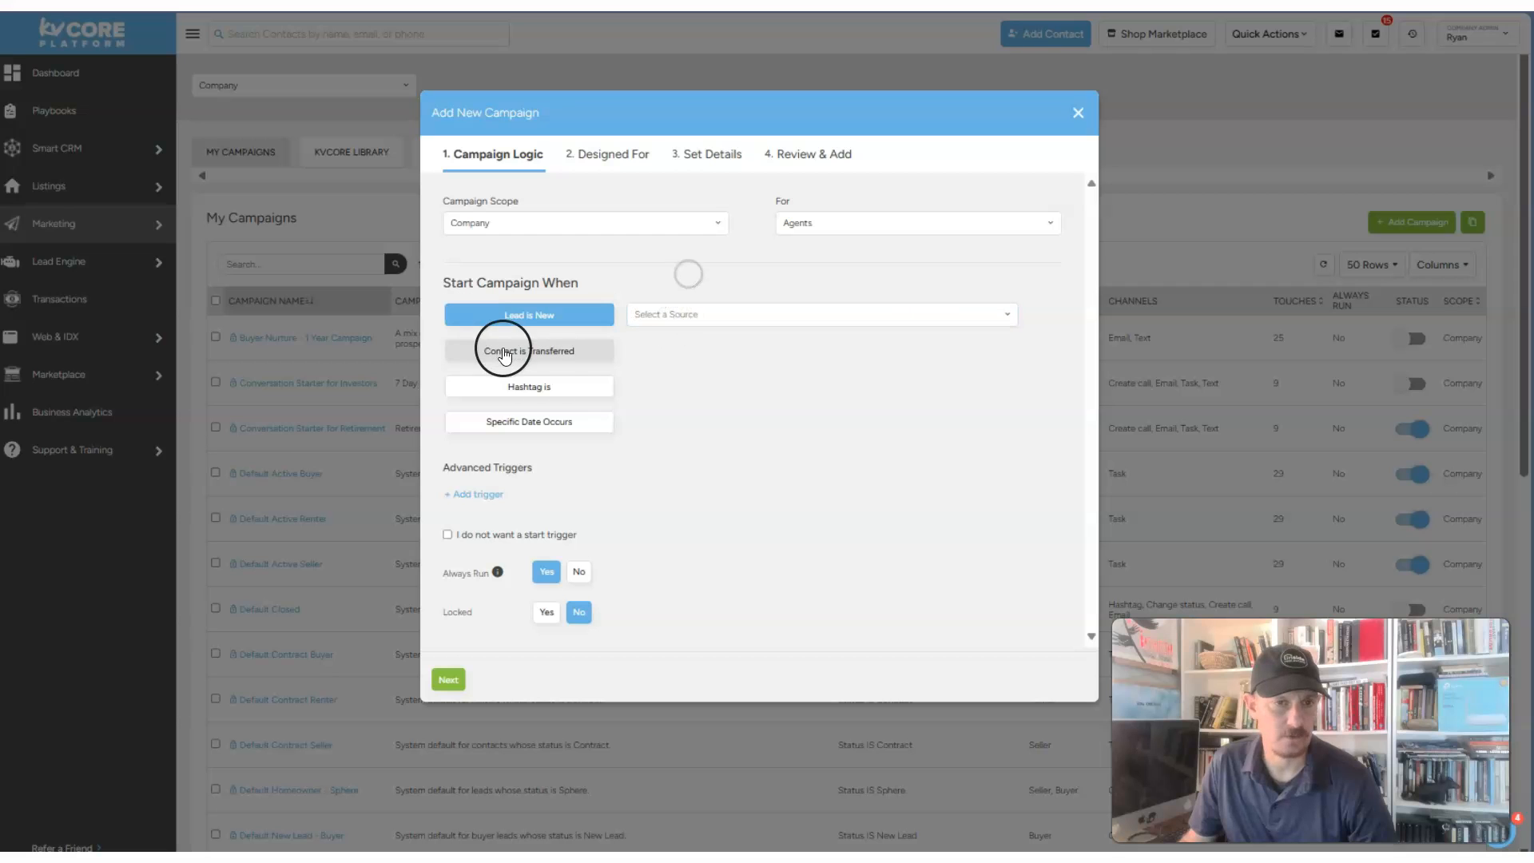
click(531, 387)
click(663, 382)
click(679, 399)
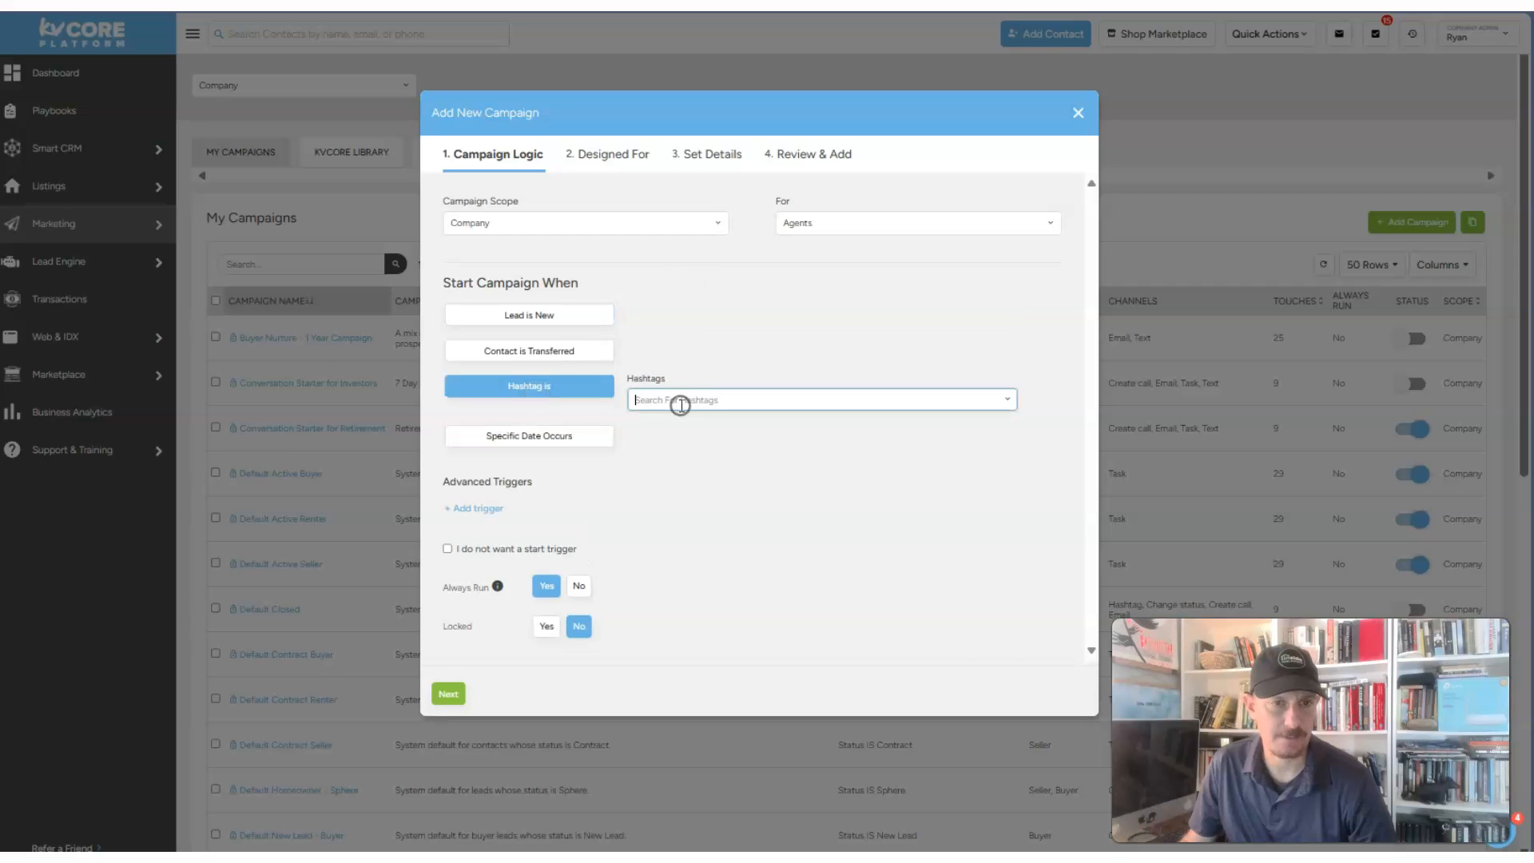
text(onb)
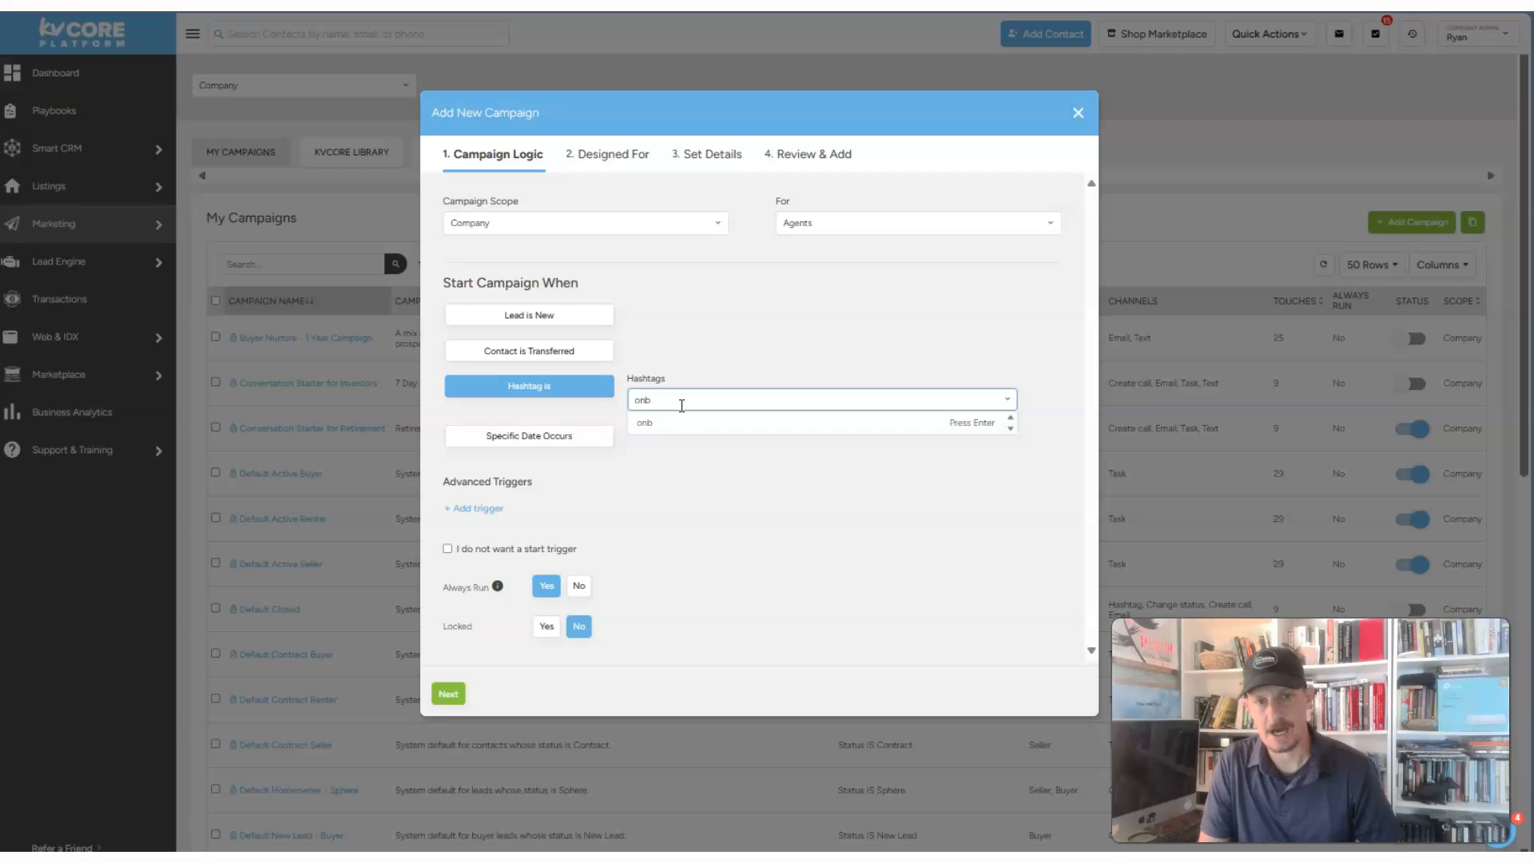
click(674, 421)
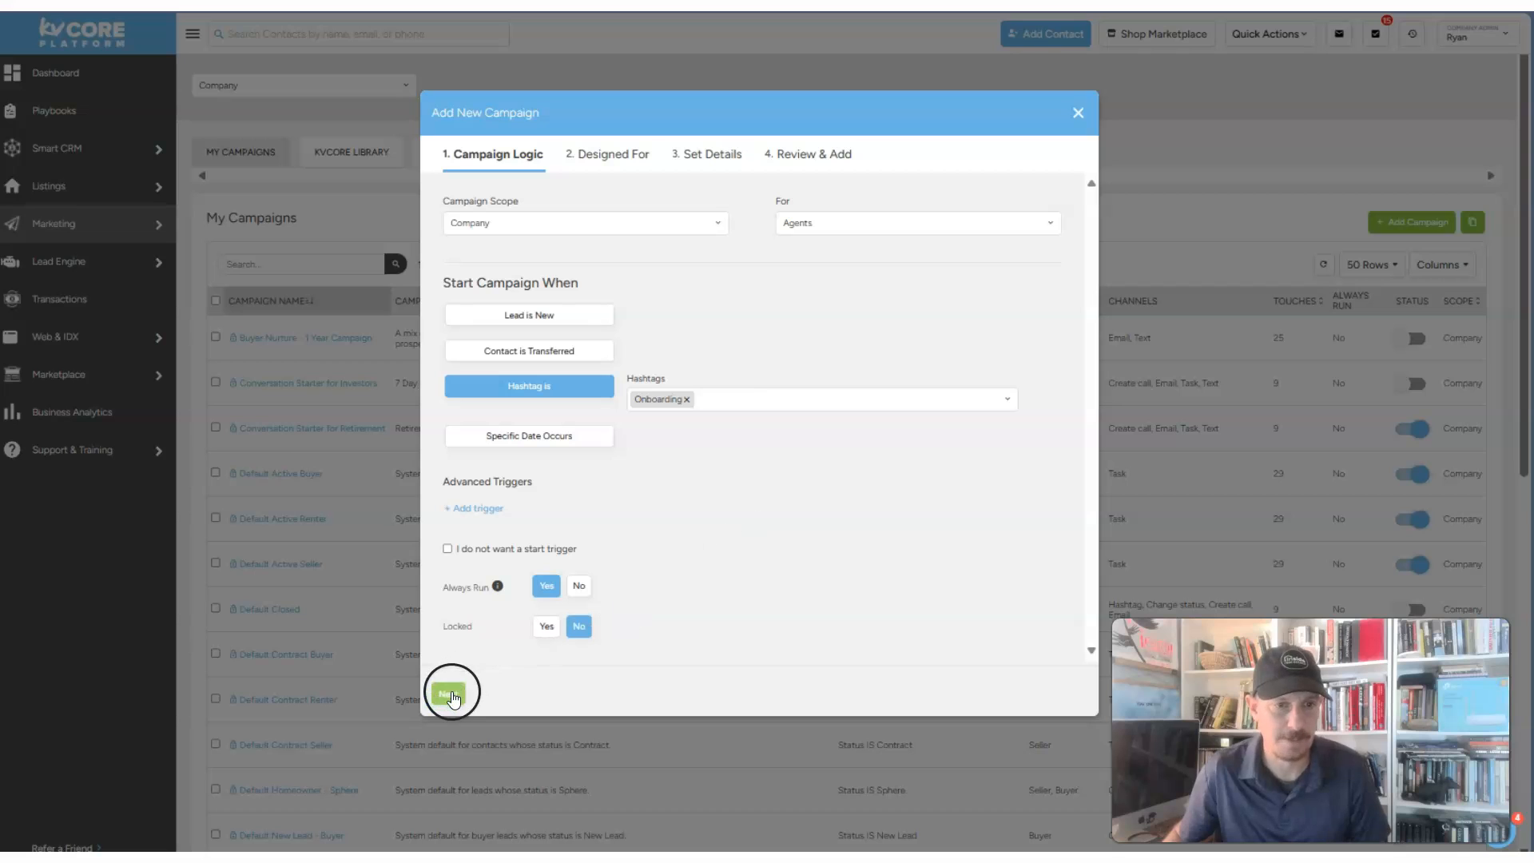
- Advance past the trigger settings to the Designed For audience page
mouse_move(529, 572)
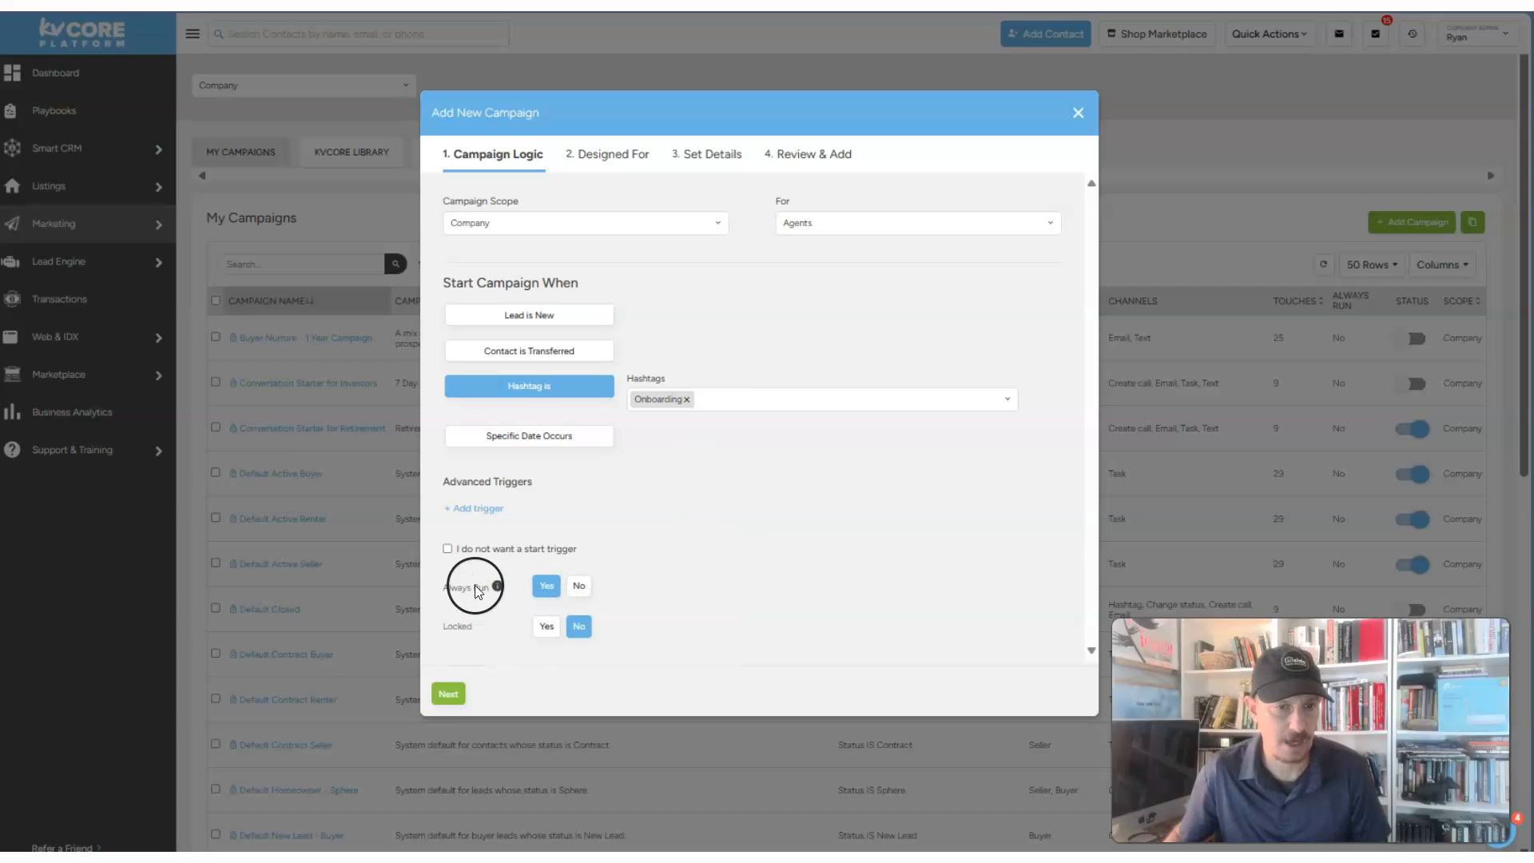
click(438, 685)
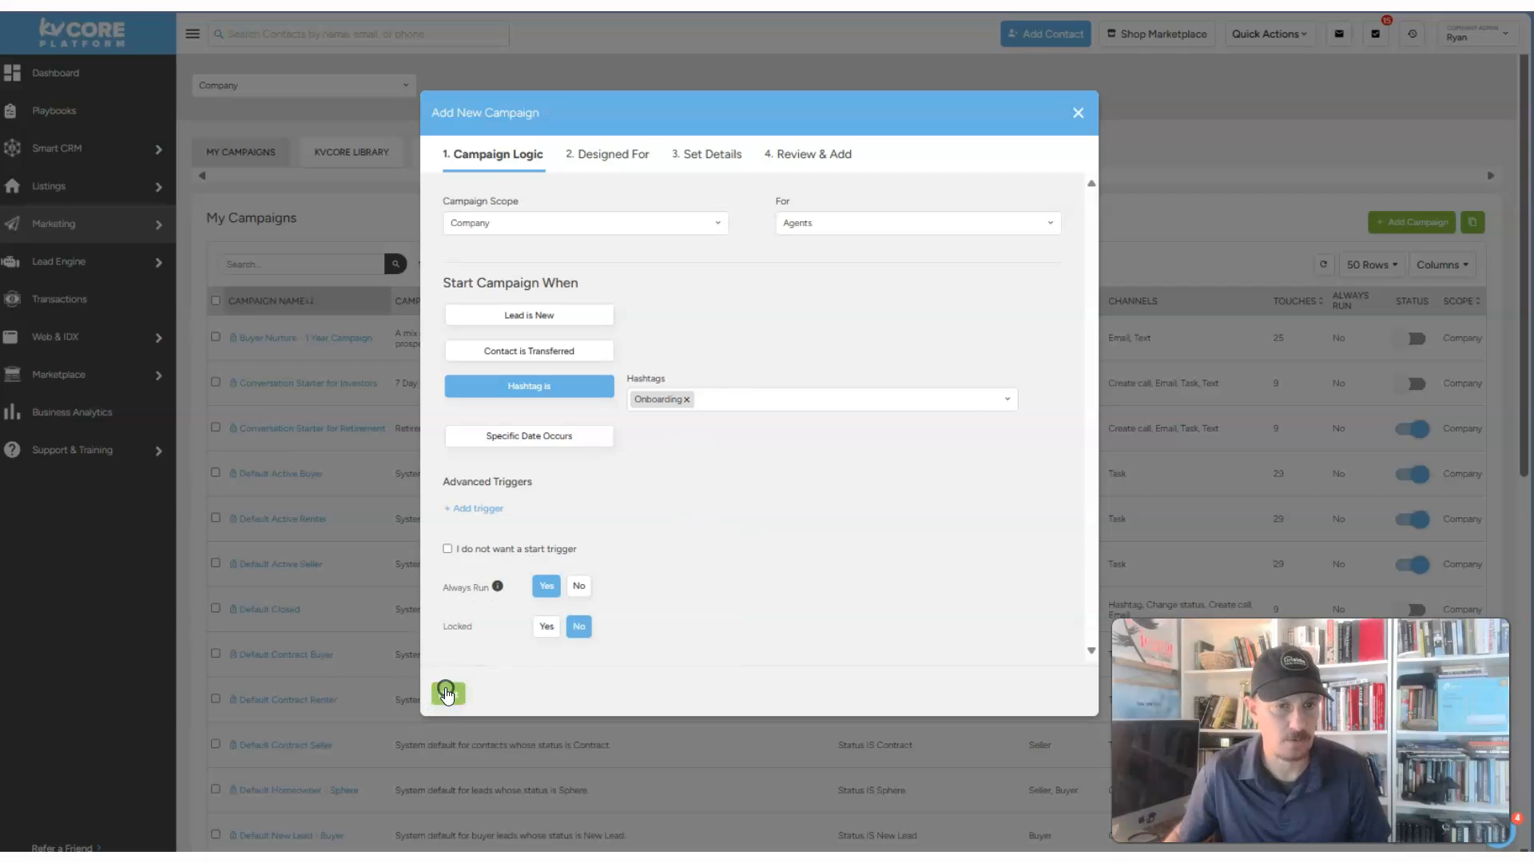
click(444, 686)
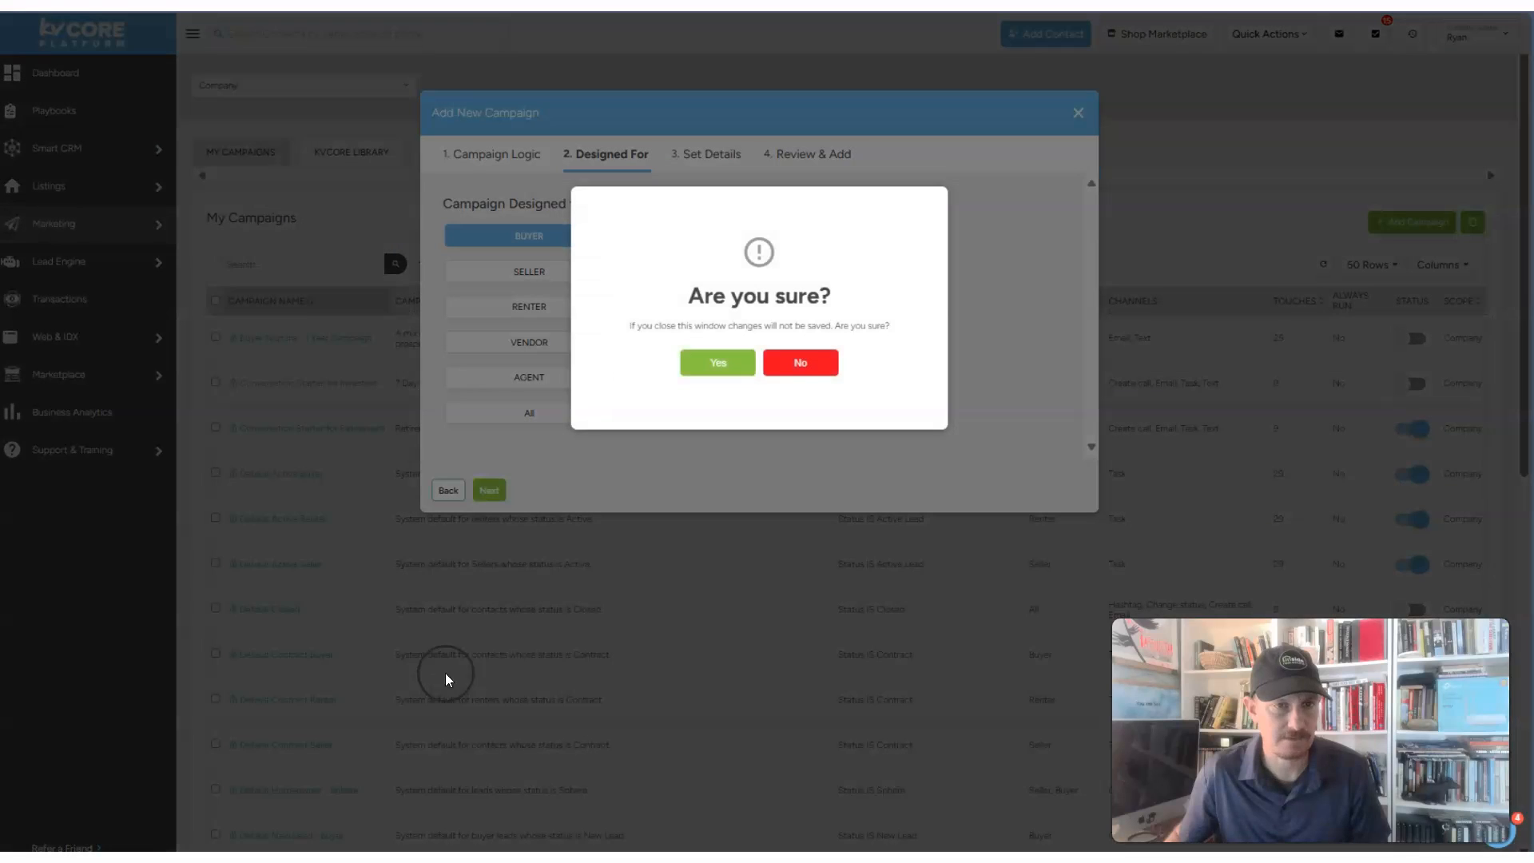
click(796, 365)
click(449, 491)
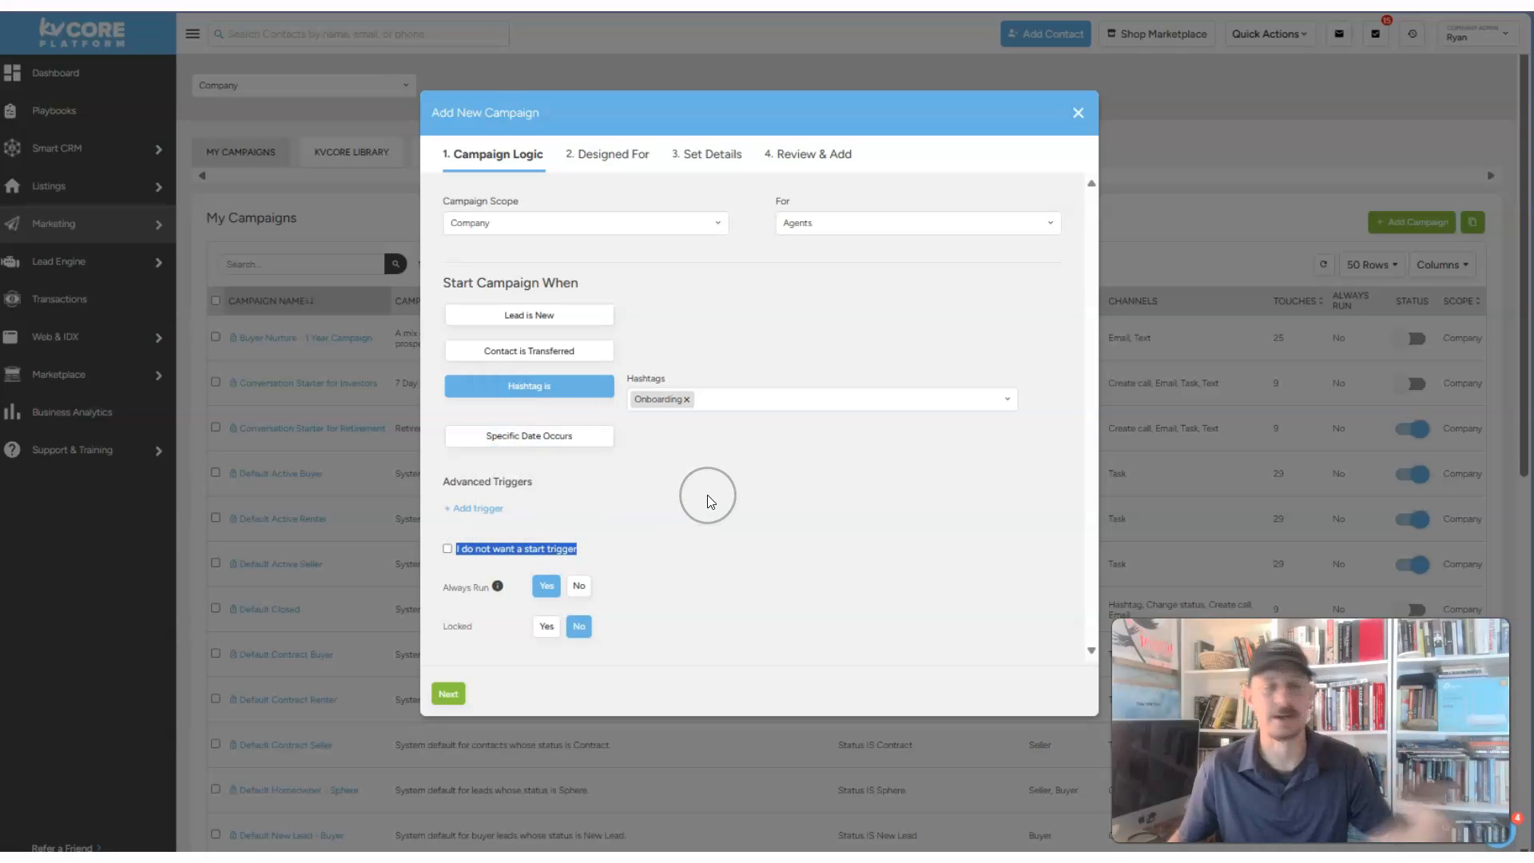
click(446, 690)
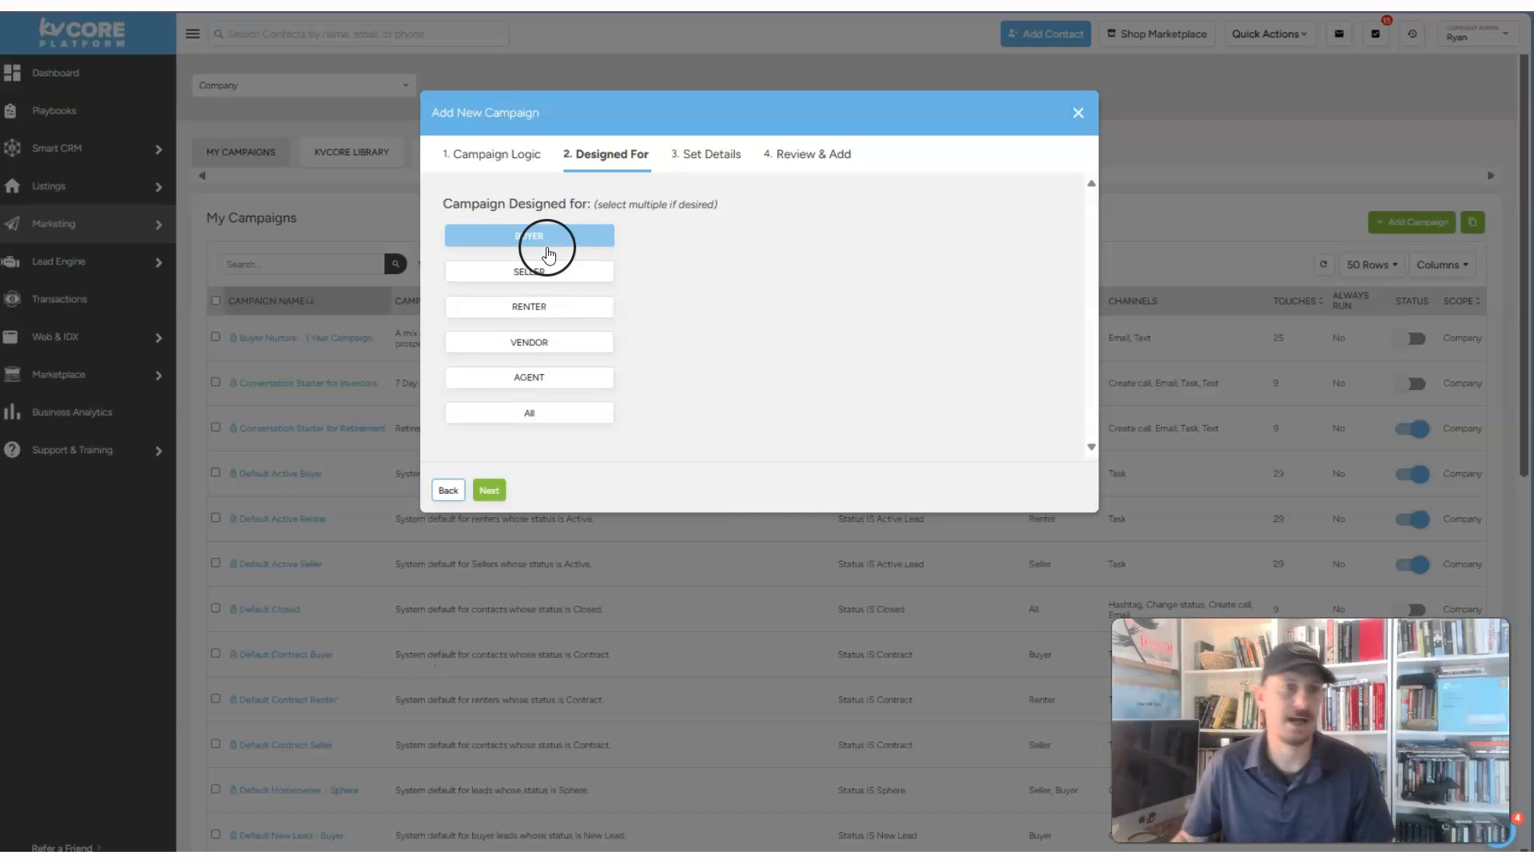
- Design the campaign for agents only, removing buyers
click(515, 382)
click(591, 243)
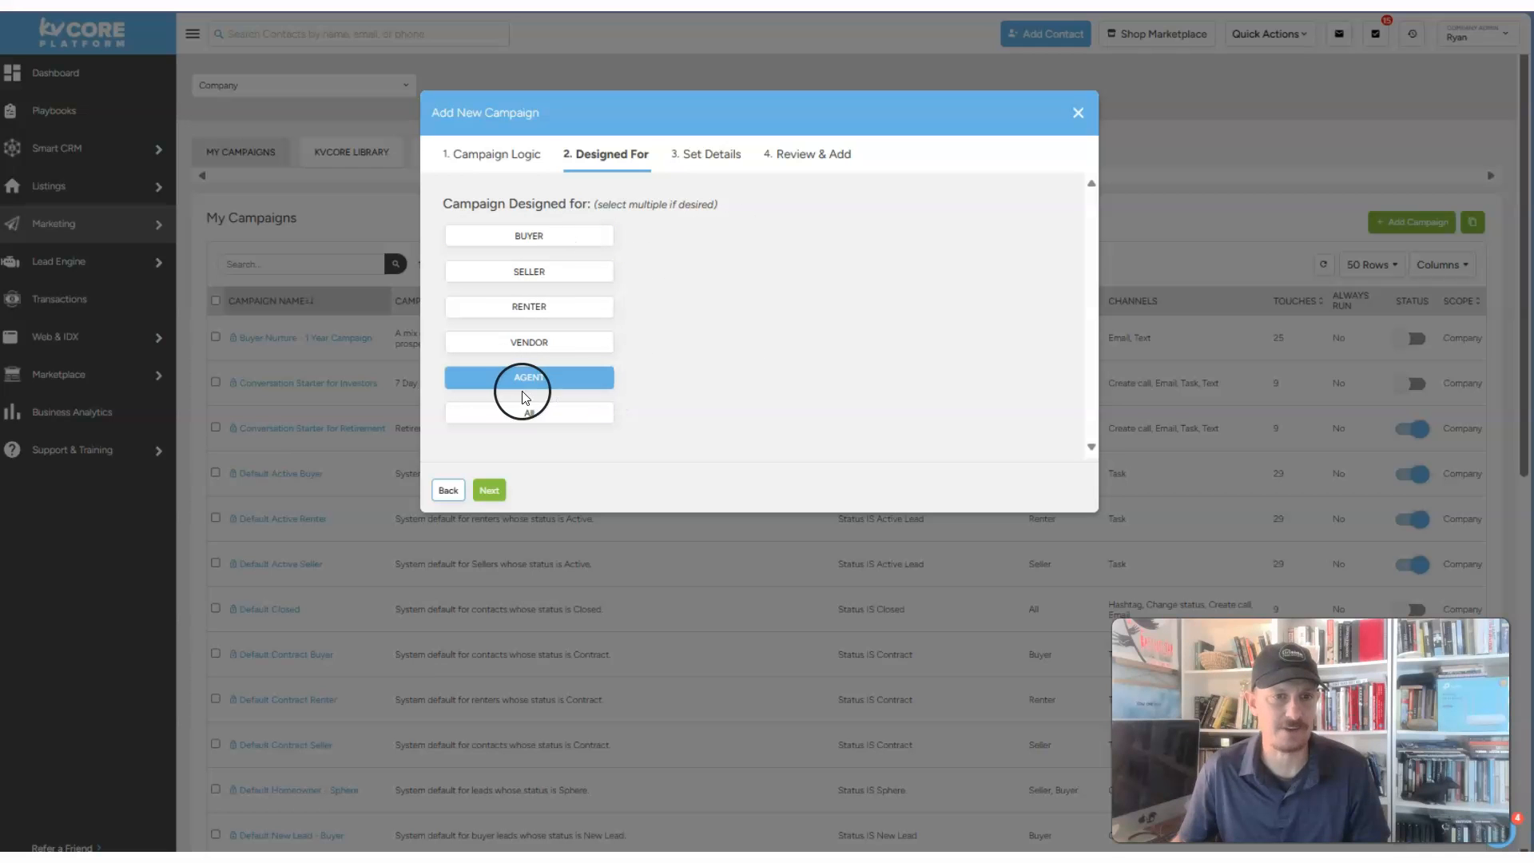
click(493, 489)
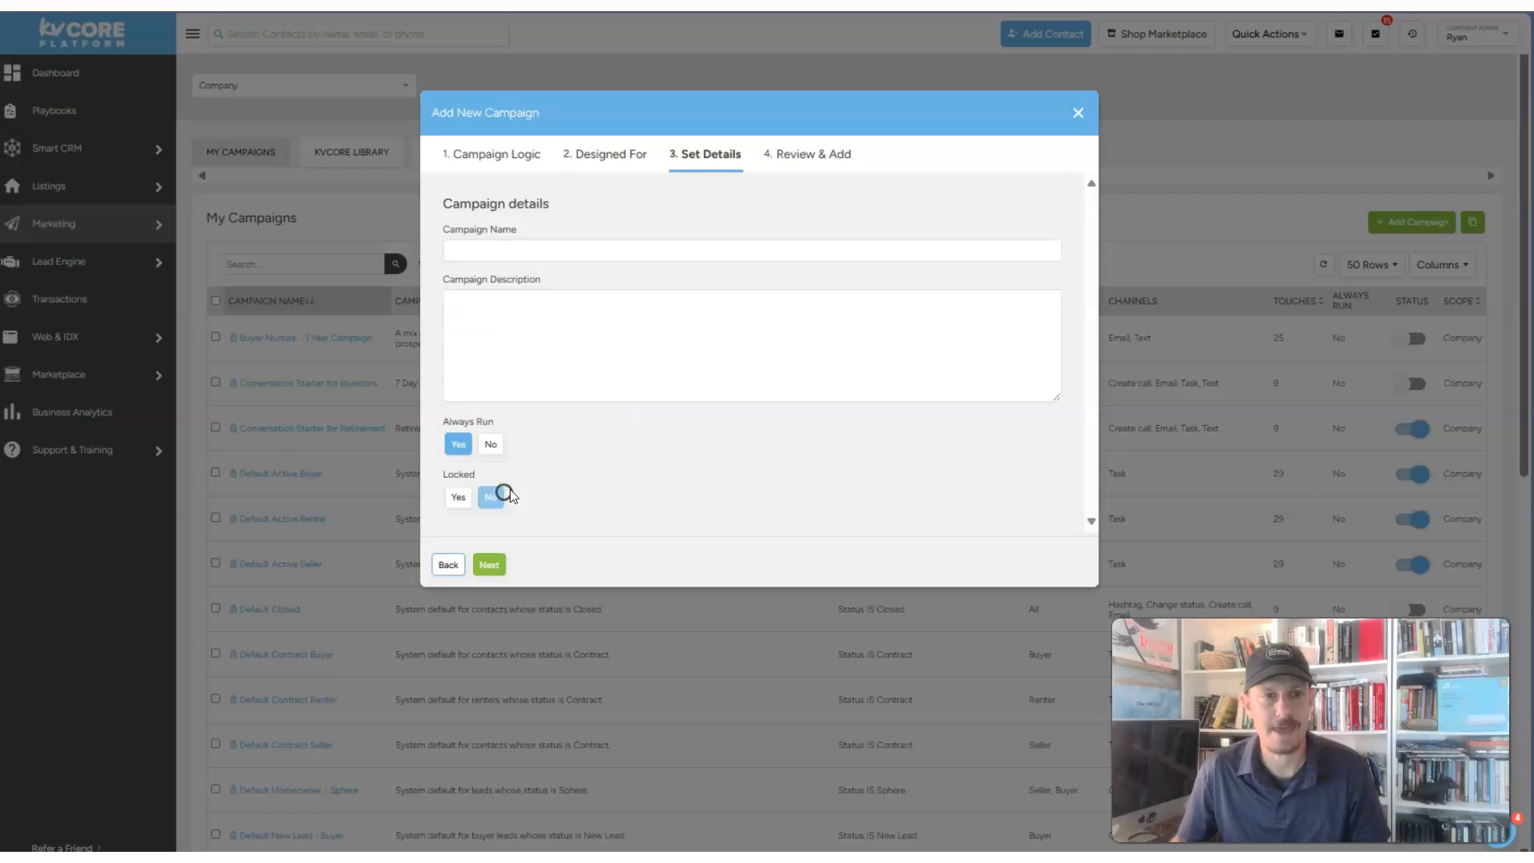
- Name it 'Company Onboarding' with description 'Campaign for onboarding new agents', then review
click(568, 248)
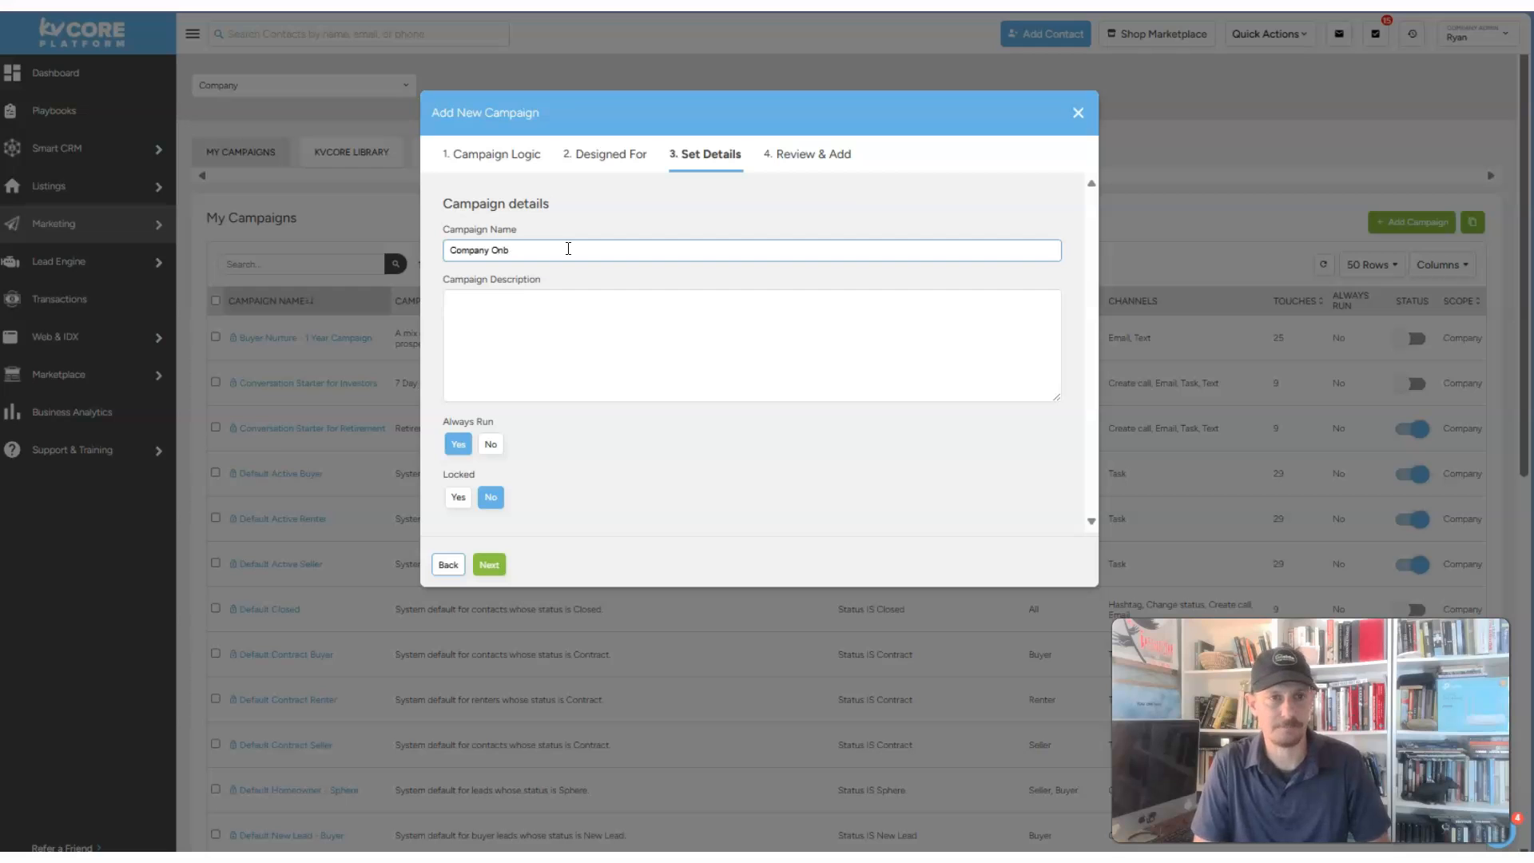
text(Company Onboarding)
click(557, 330)
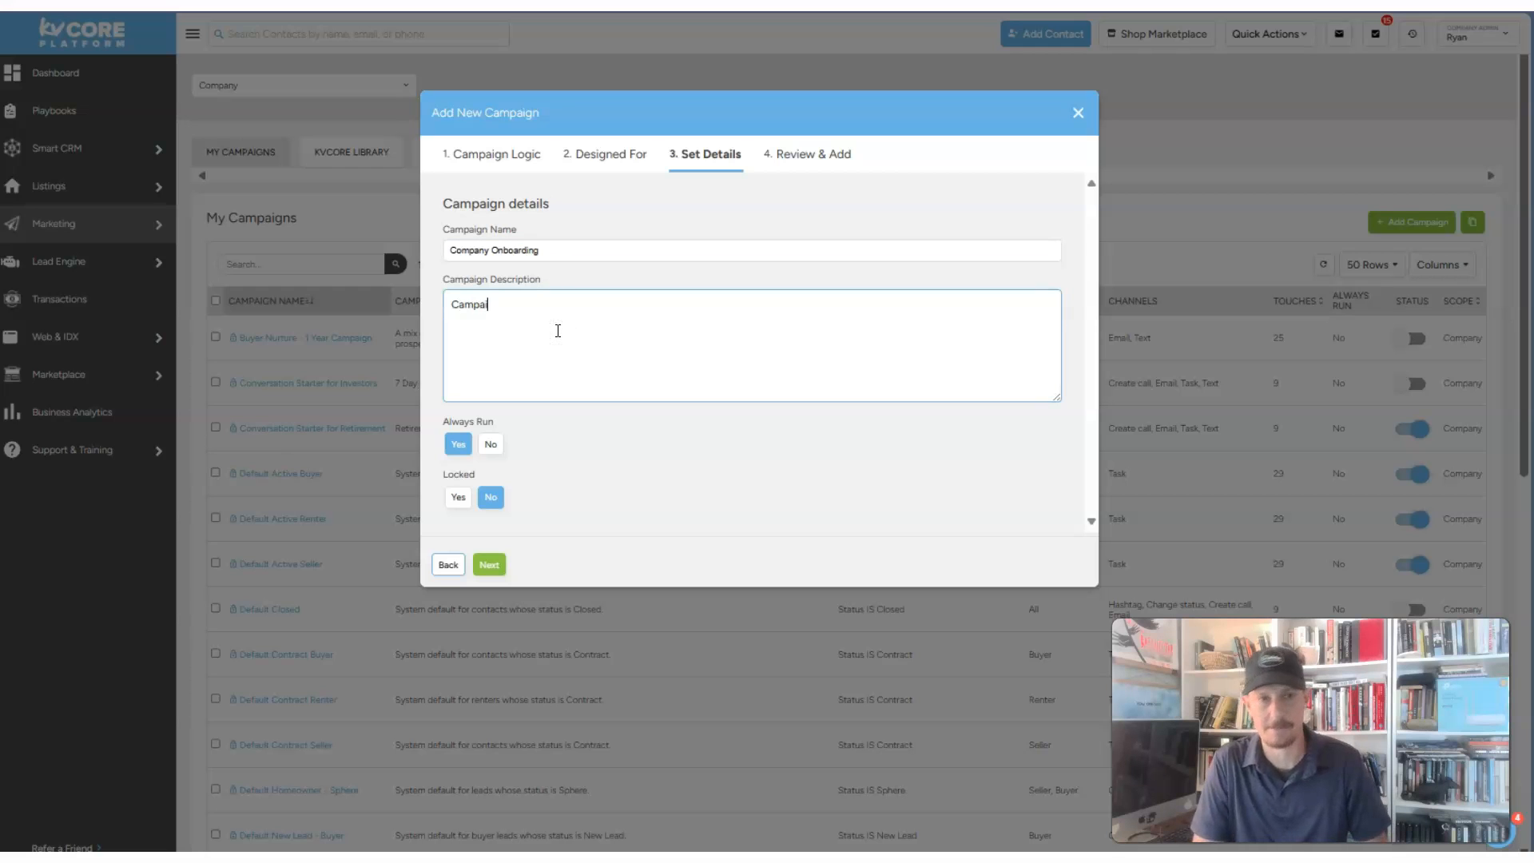
text(Campaign for onboarding new agents)
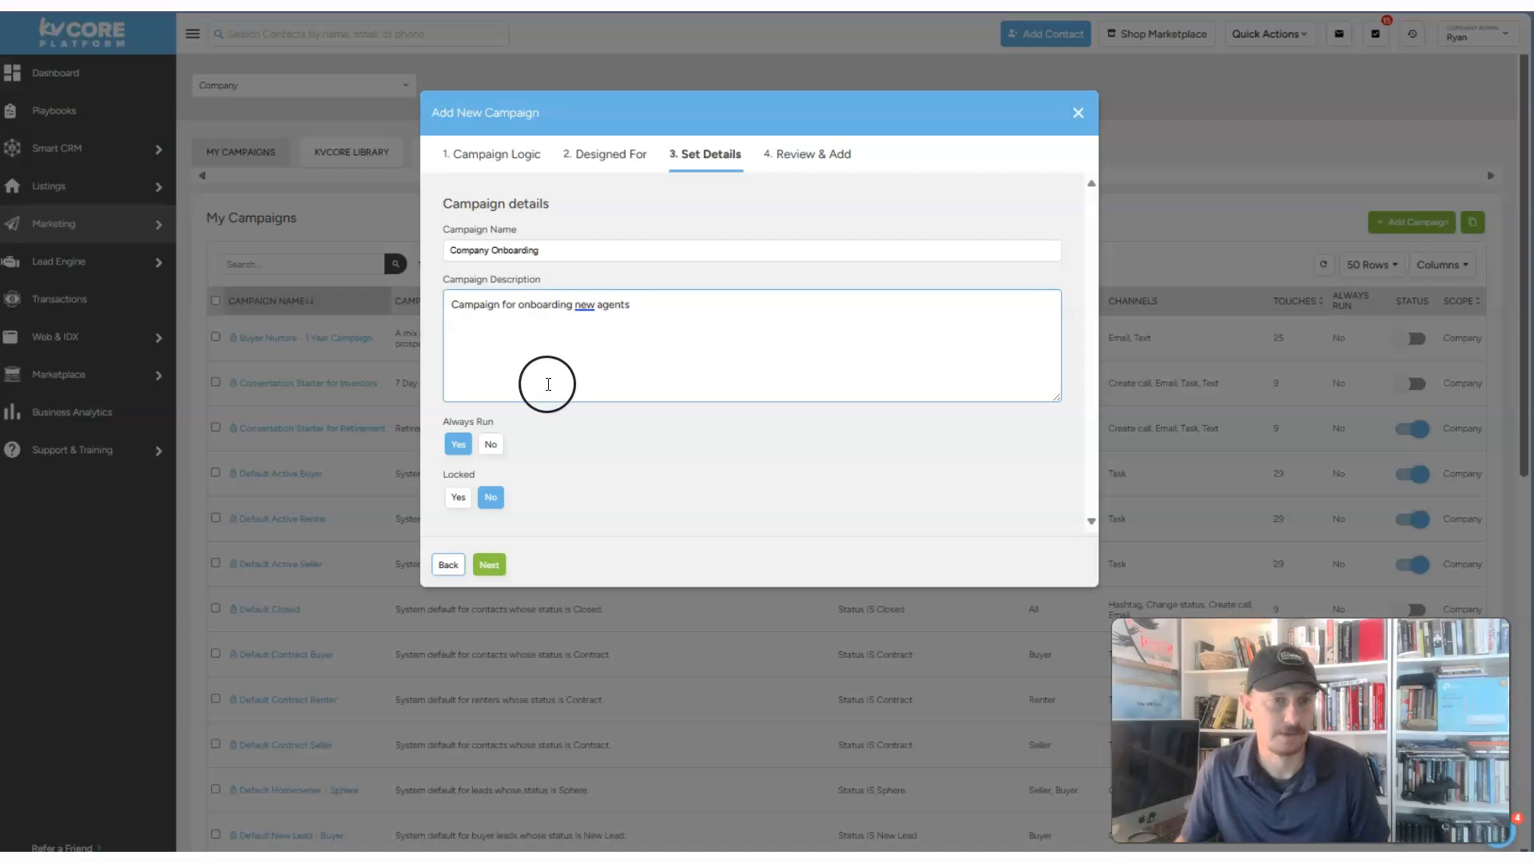
click(558, 358)
click(685, 301)
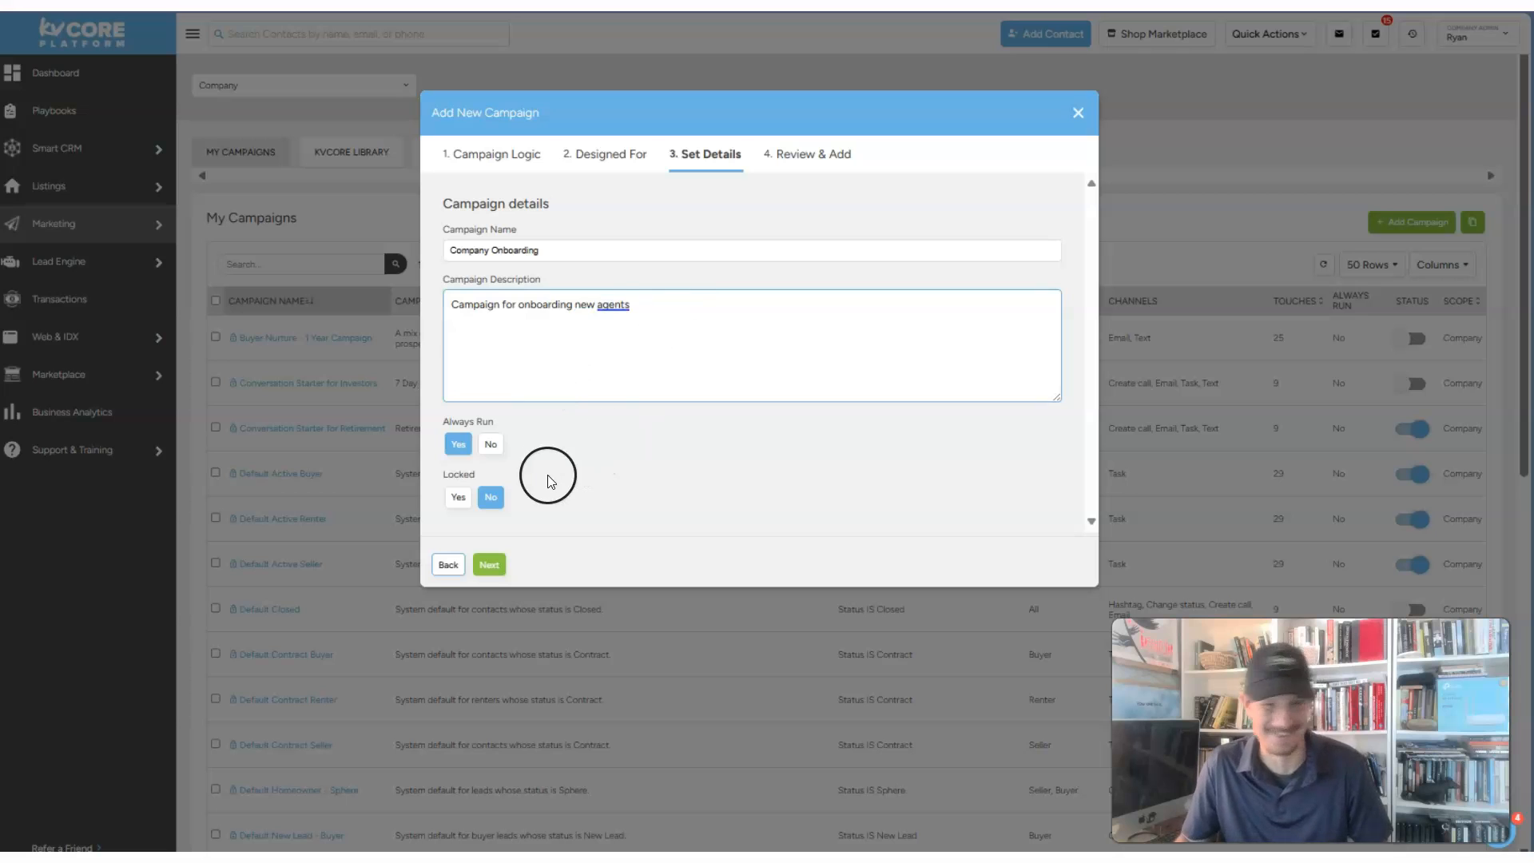
click(490, 575)
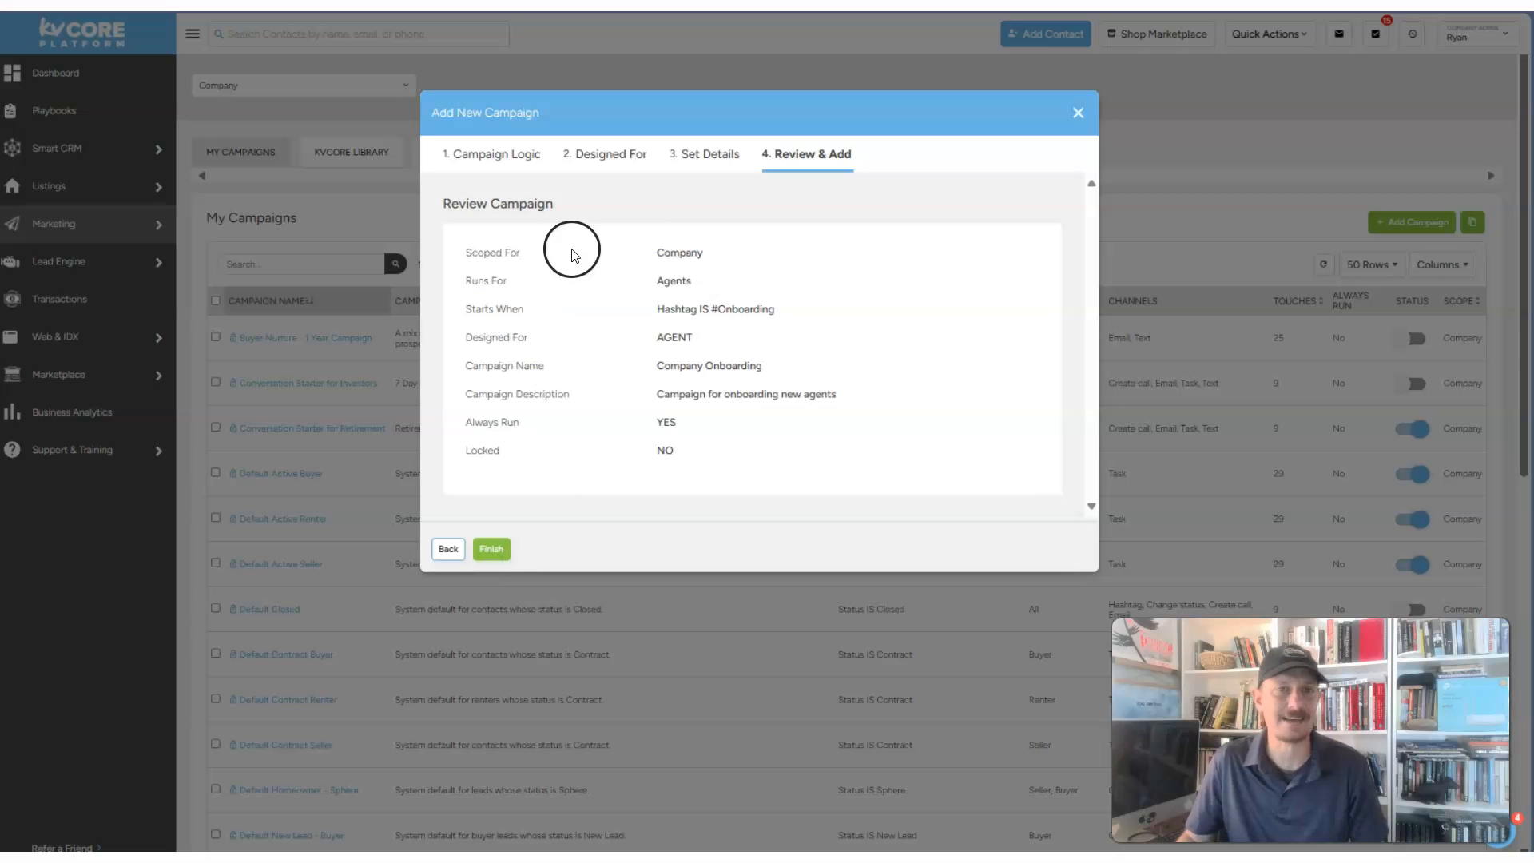
- Create the Company Onboarding campaign and search the list for 'onboarding'
drag(632, 238, 717, 451)
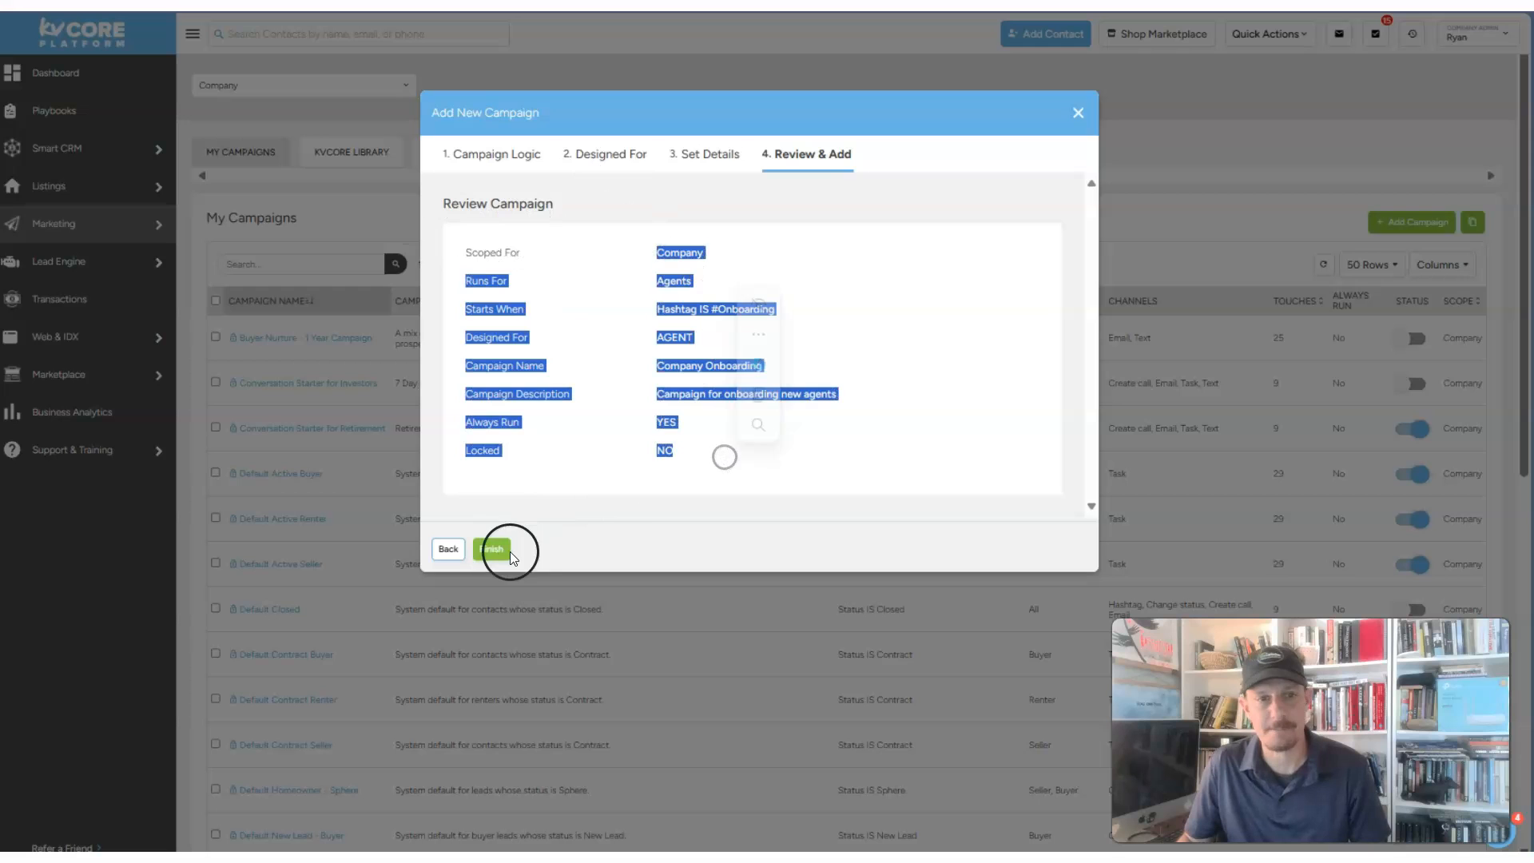
click(483, 551)
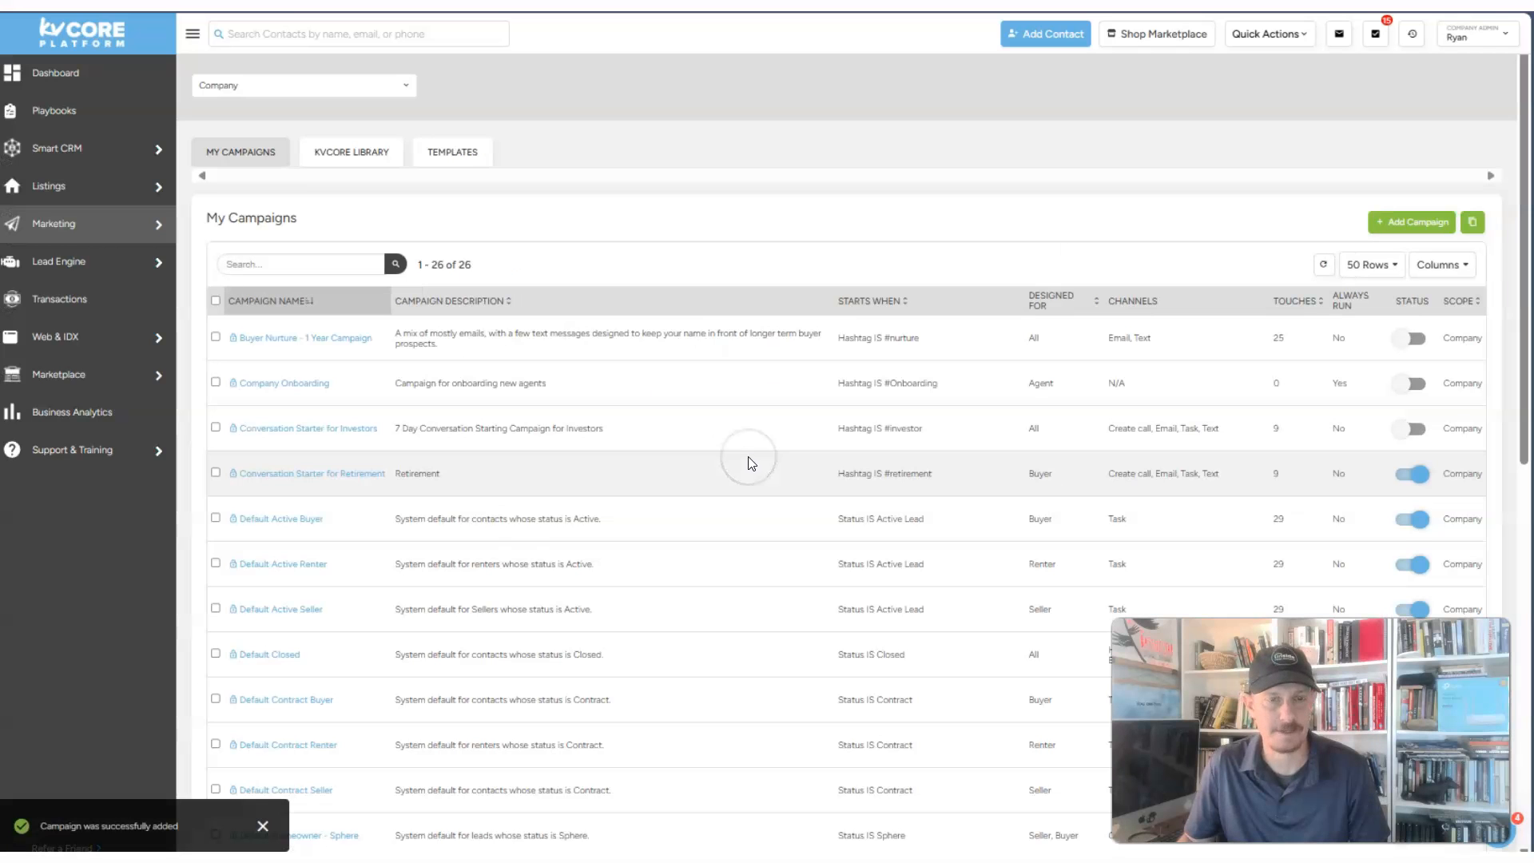
click(338, 268)
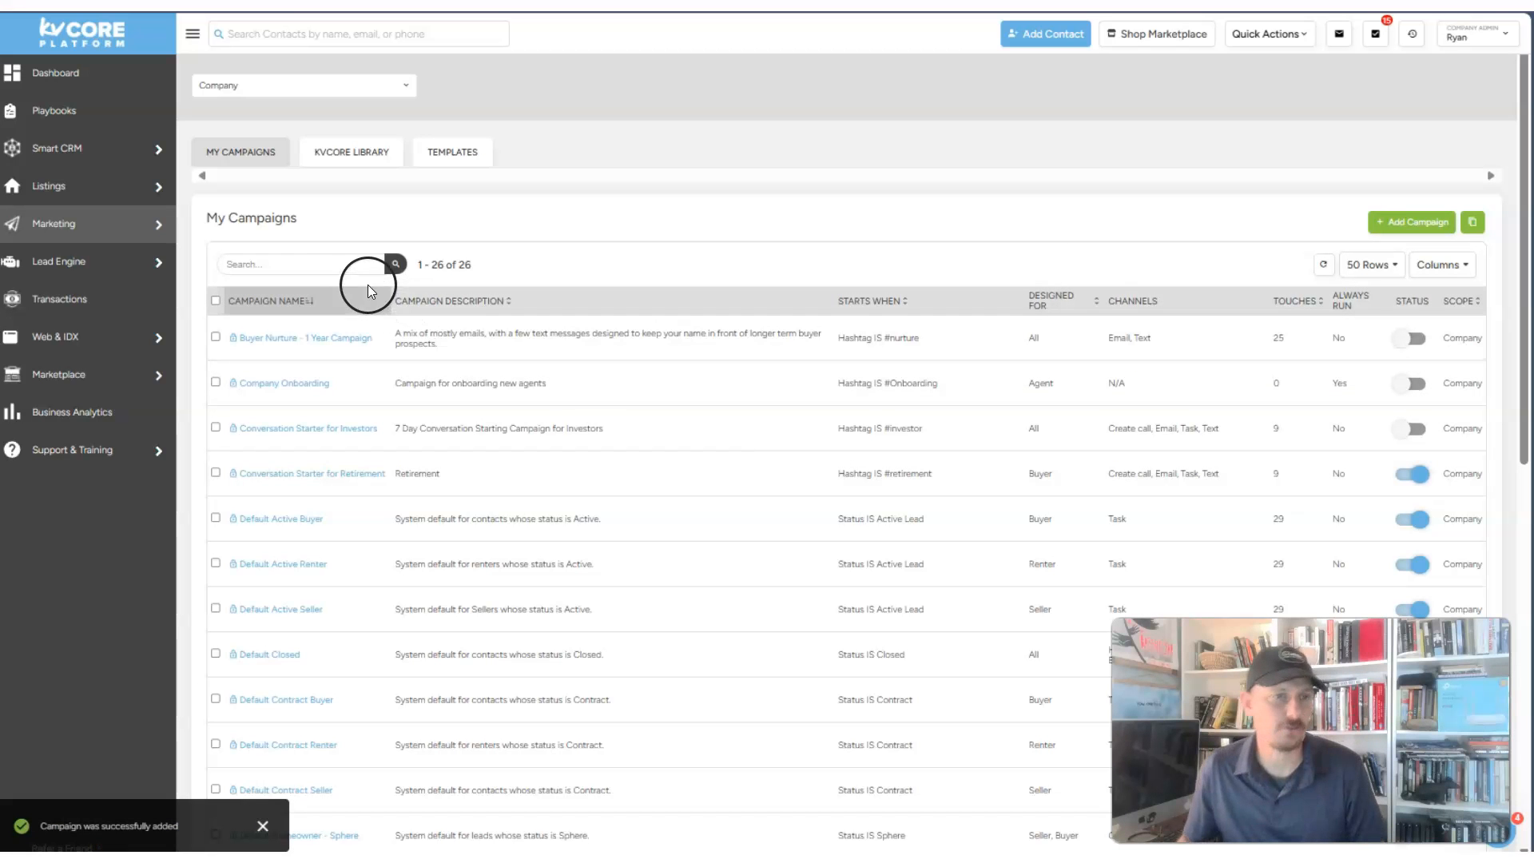
text(onbo)
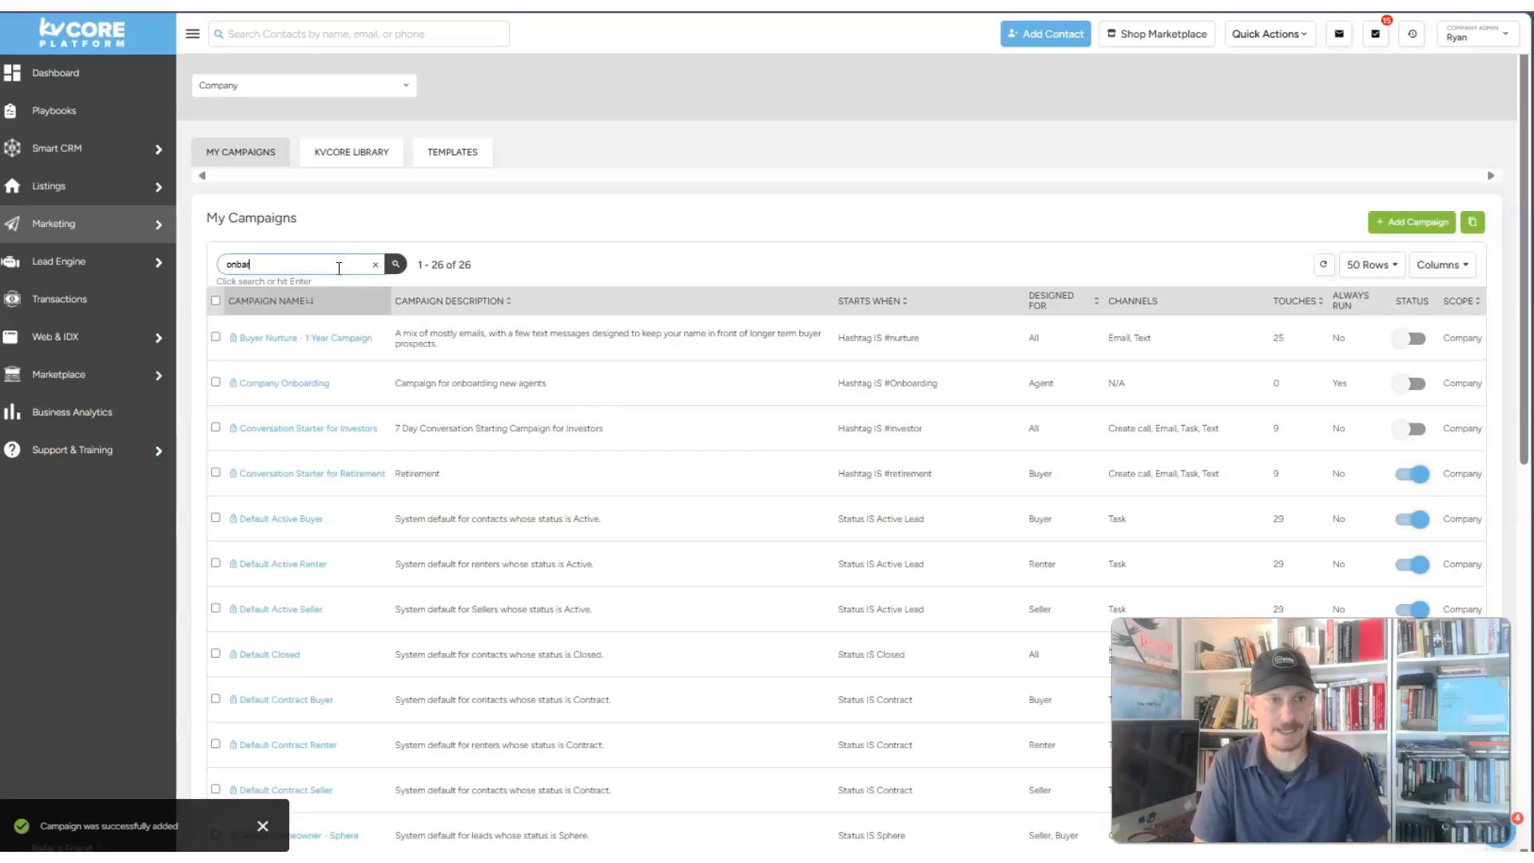
text(arding)
click(395, 266)
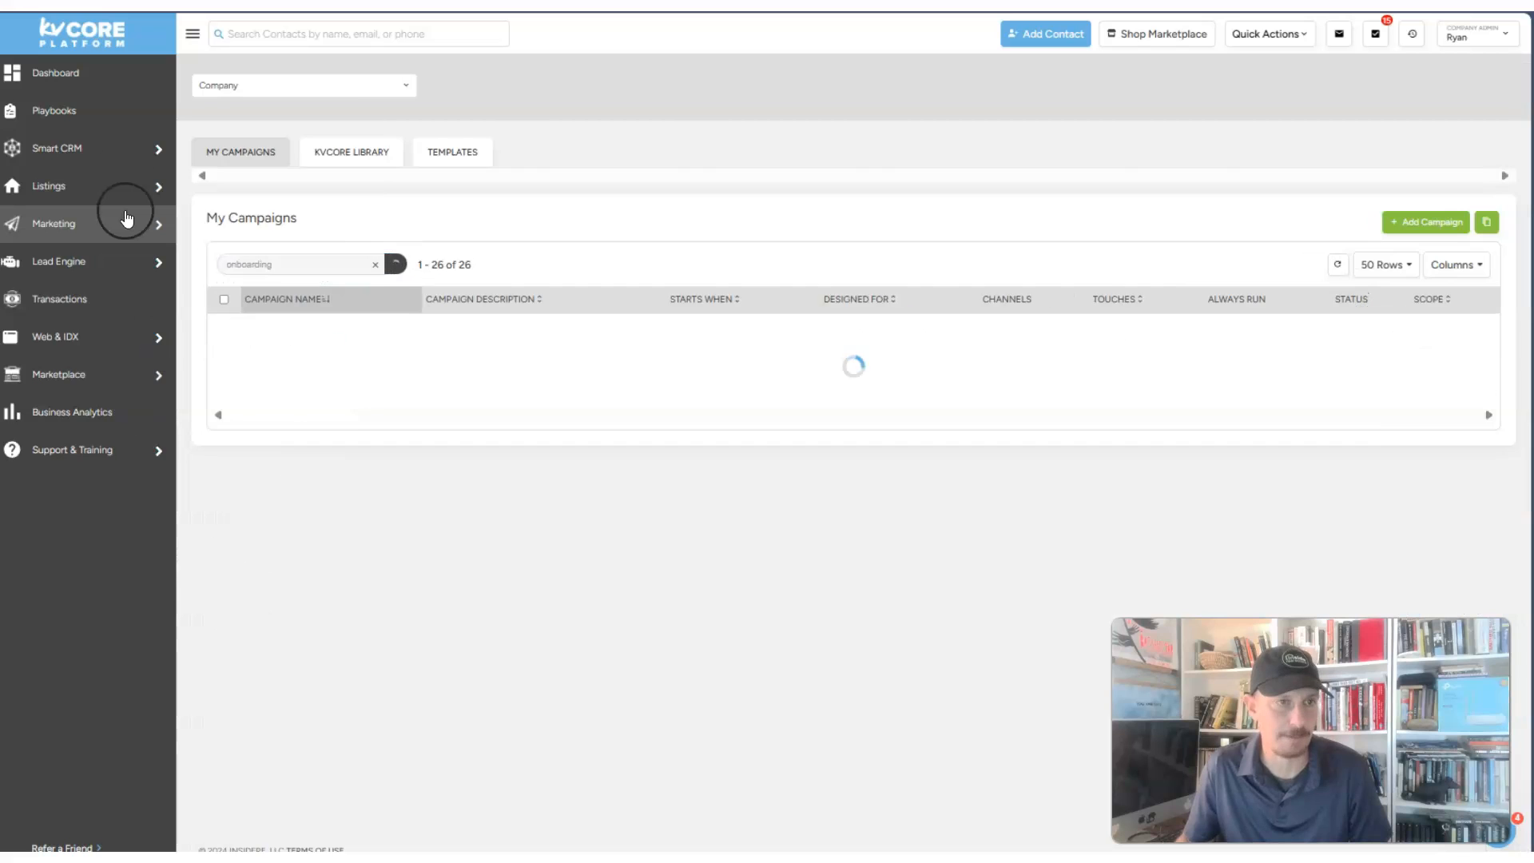
- Switch on Company Onboarding's status and confirm enabling it for the company
drag(374, 337, 268, 337)
click(891, 494)
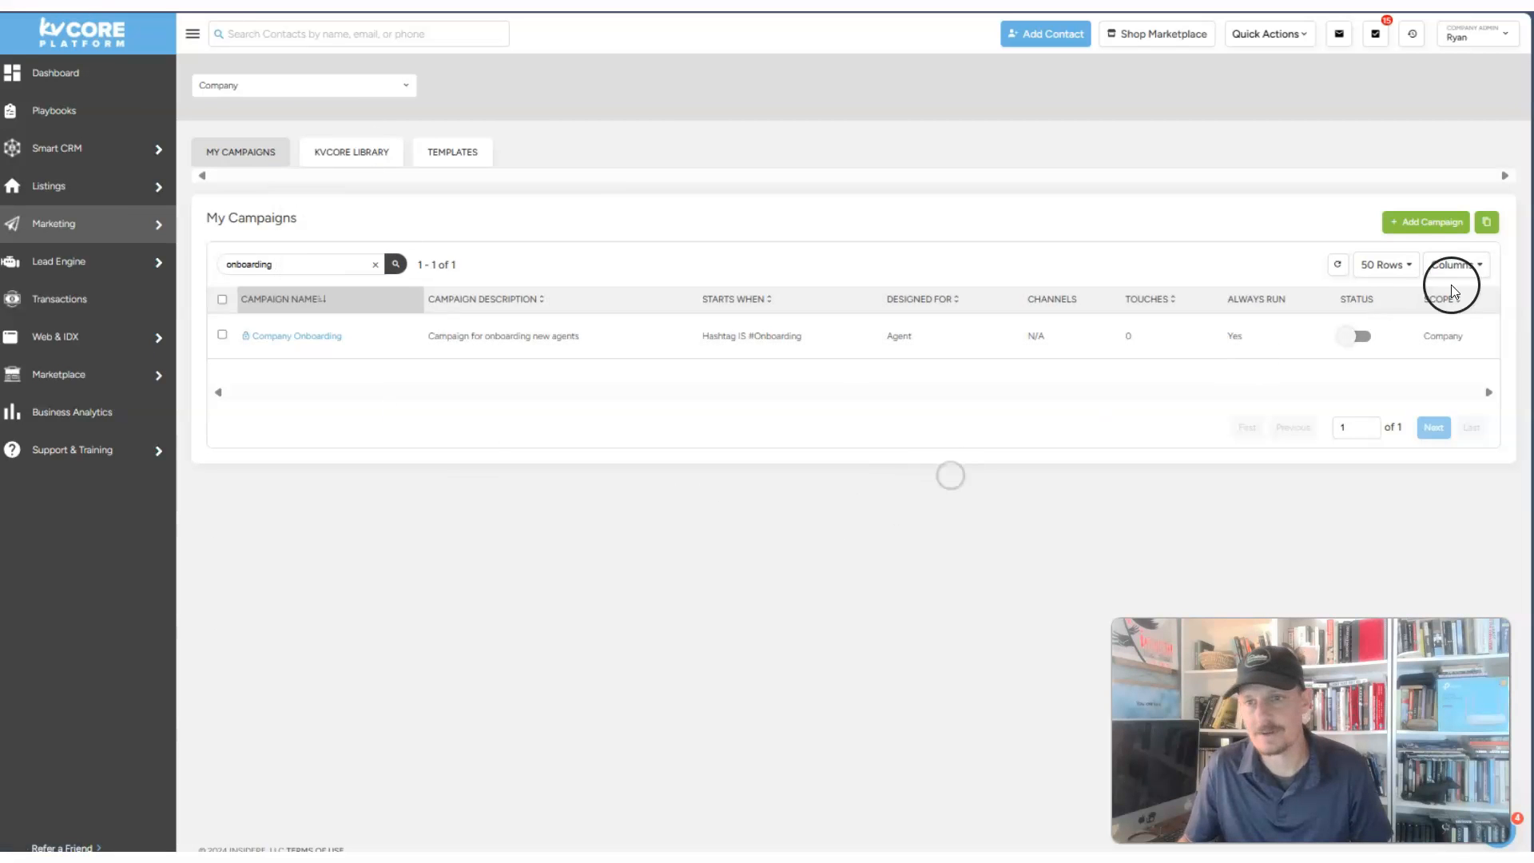
drag(1307, 334, 1329, 301)
click(1331, 304)
click(1350, 336)
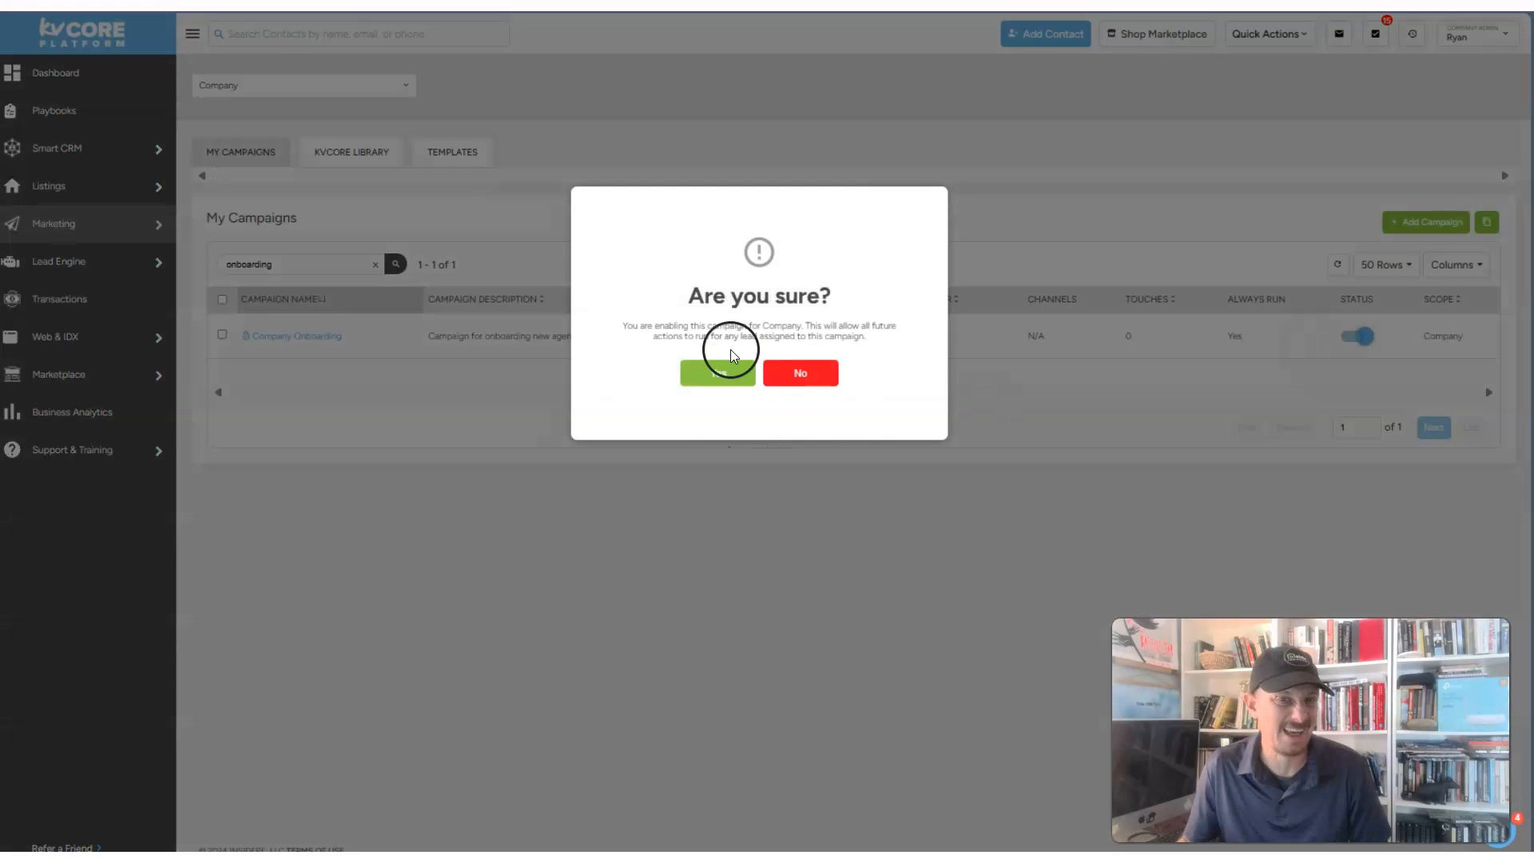
click(717, 370)
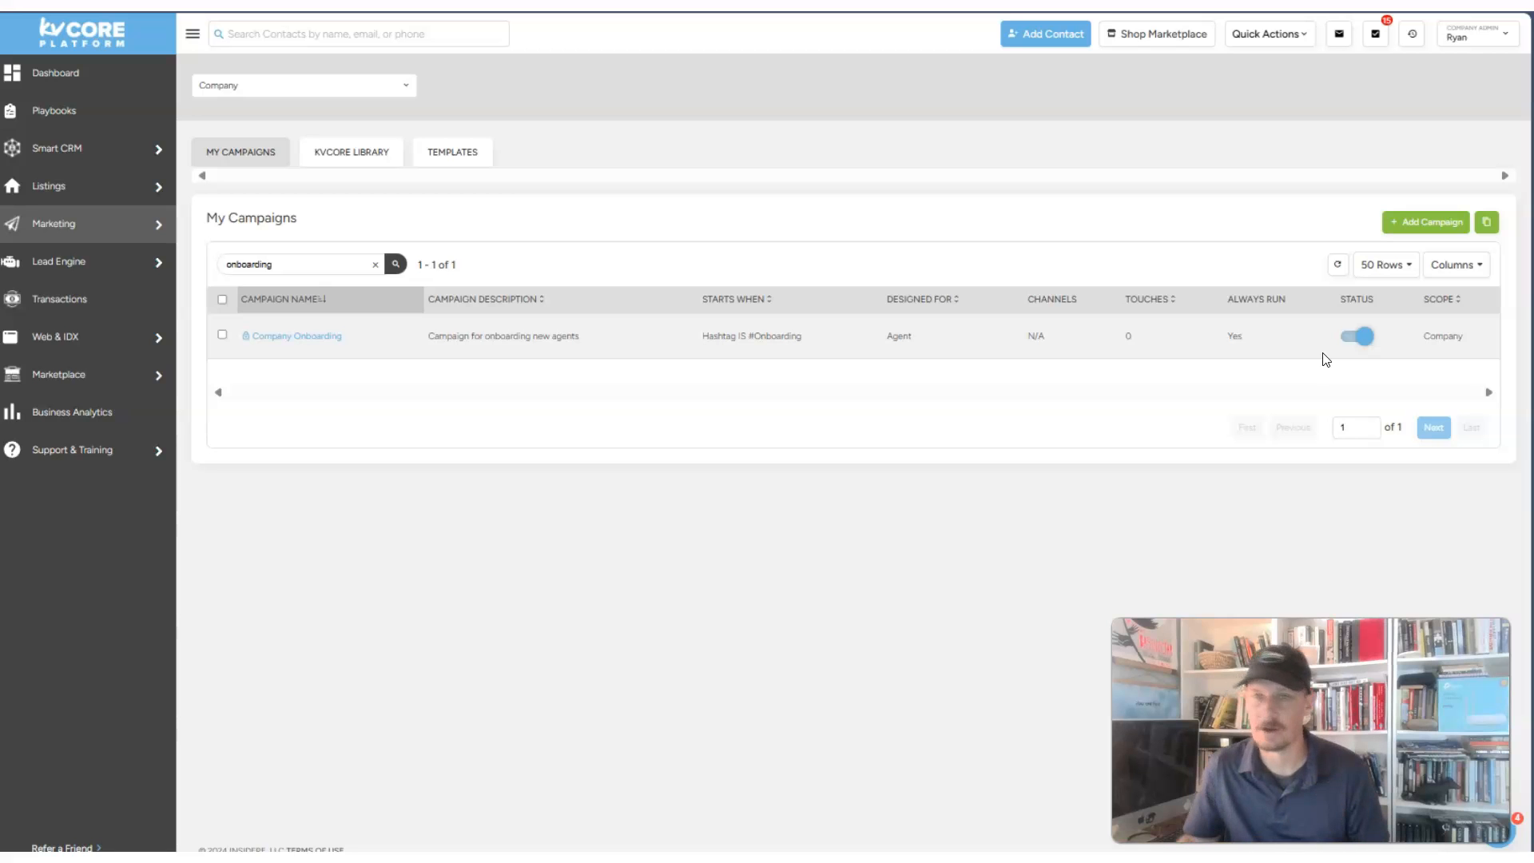
- Open Company Onboarding's detail page and cancel the Campaign Active toggle, keeping it inactive
click(311, 342)
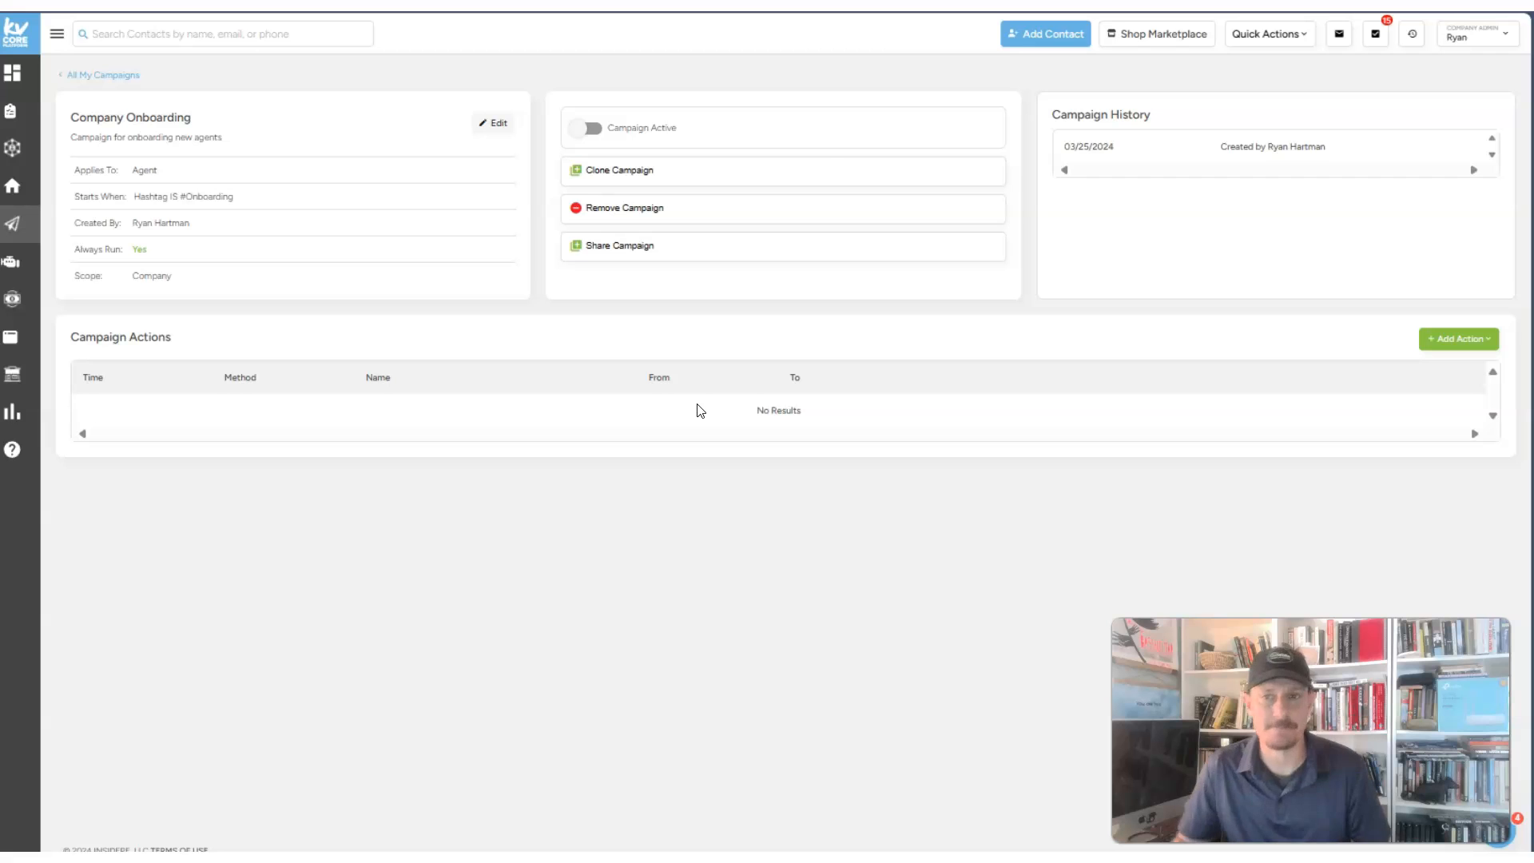
click(588, 127)
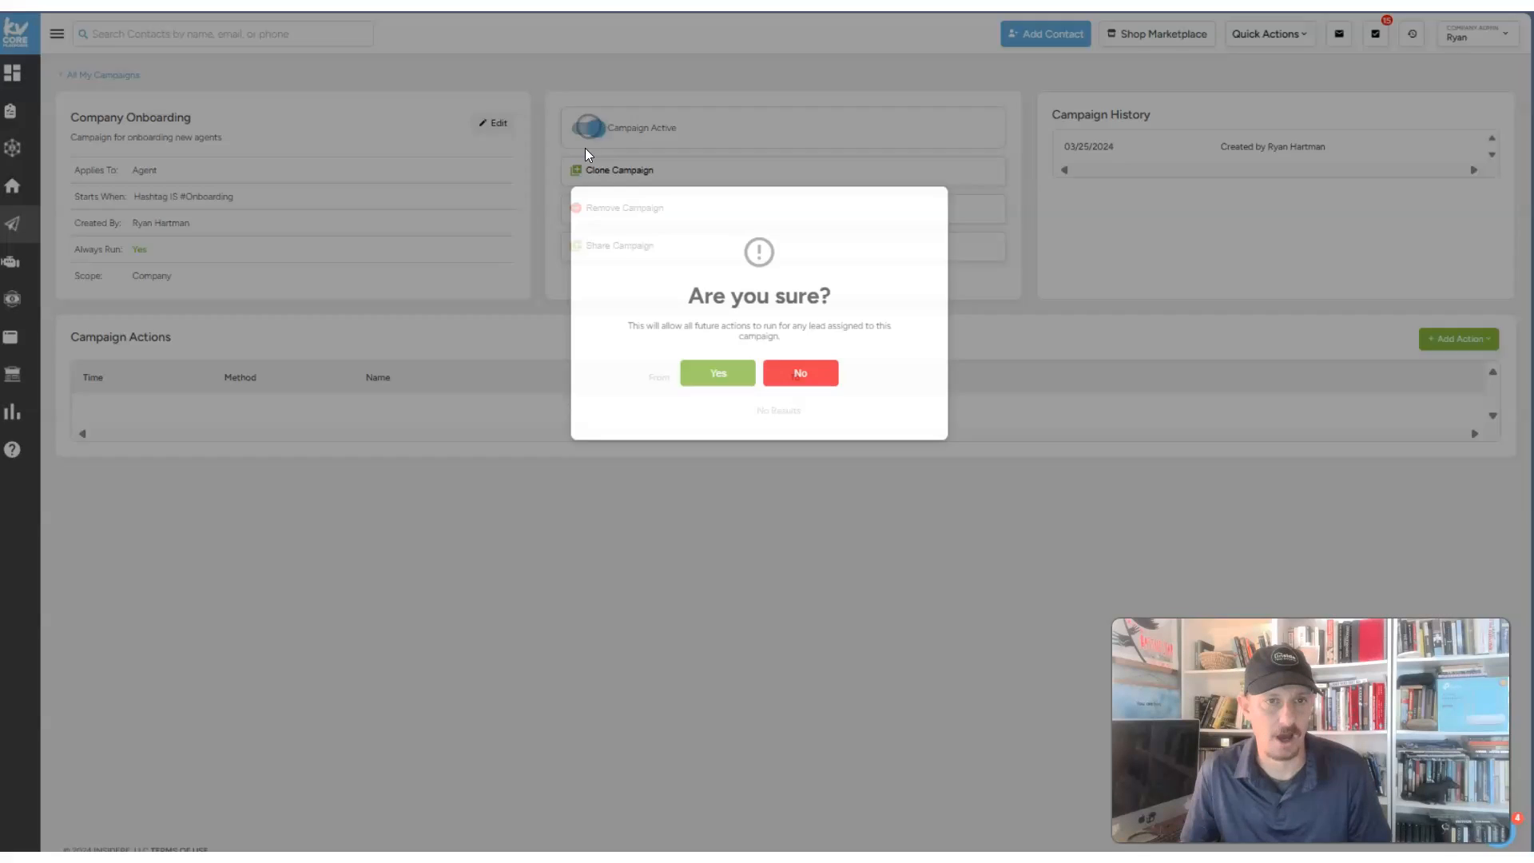
click(582, 126)
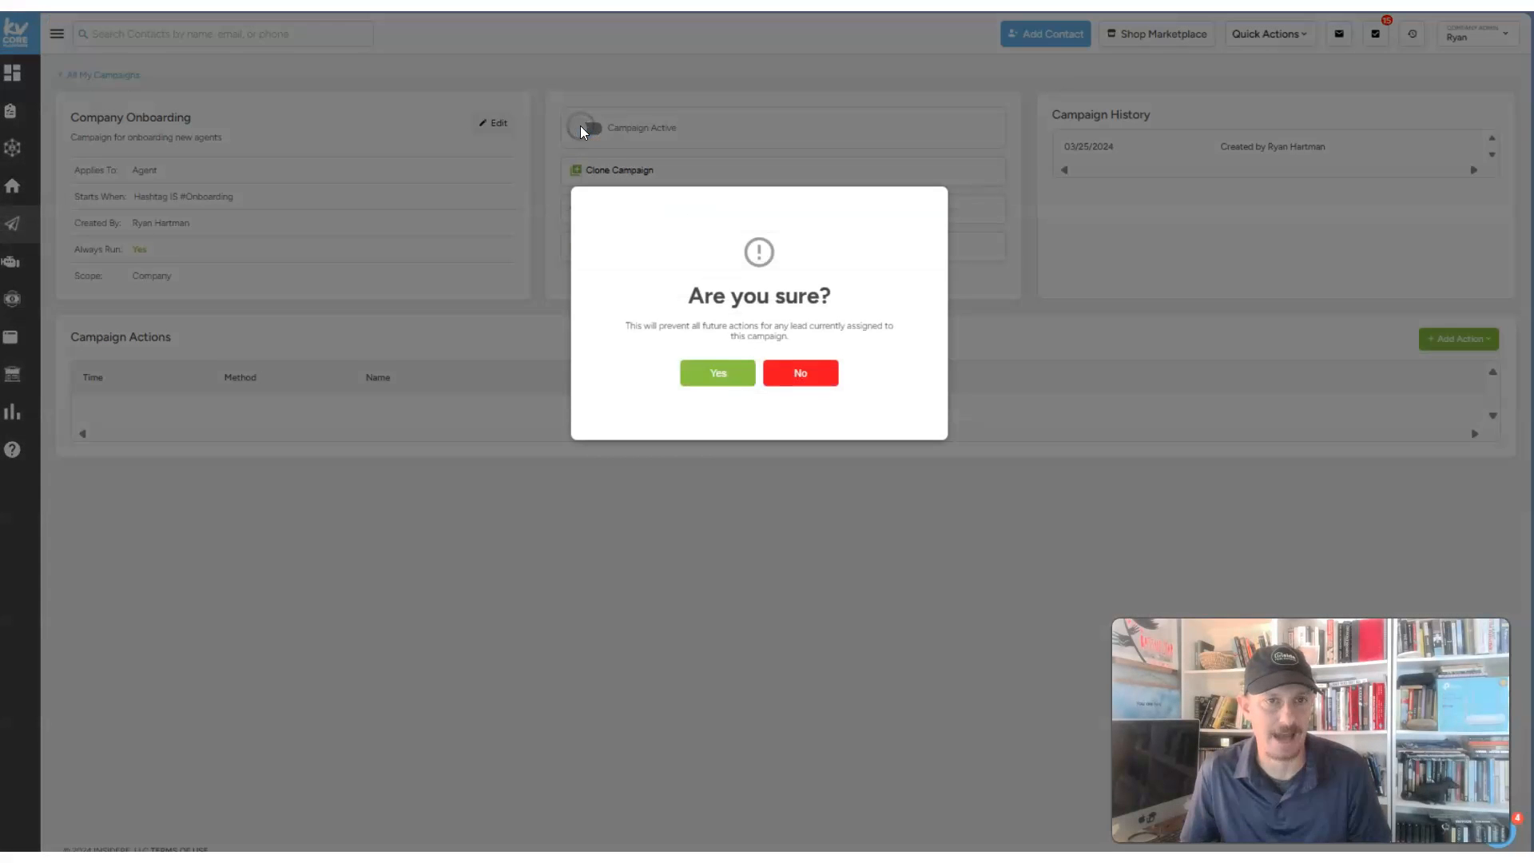
click(805, 376)
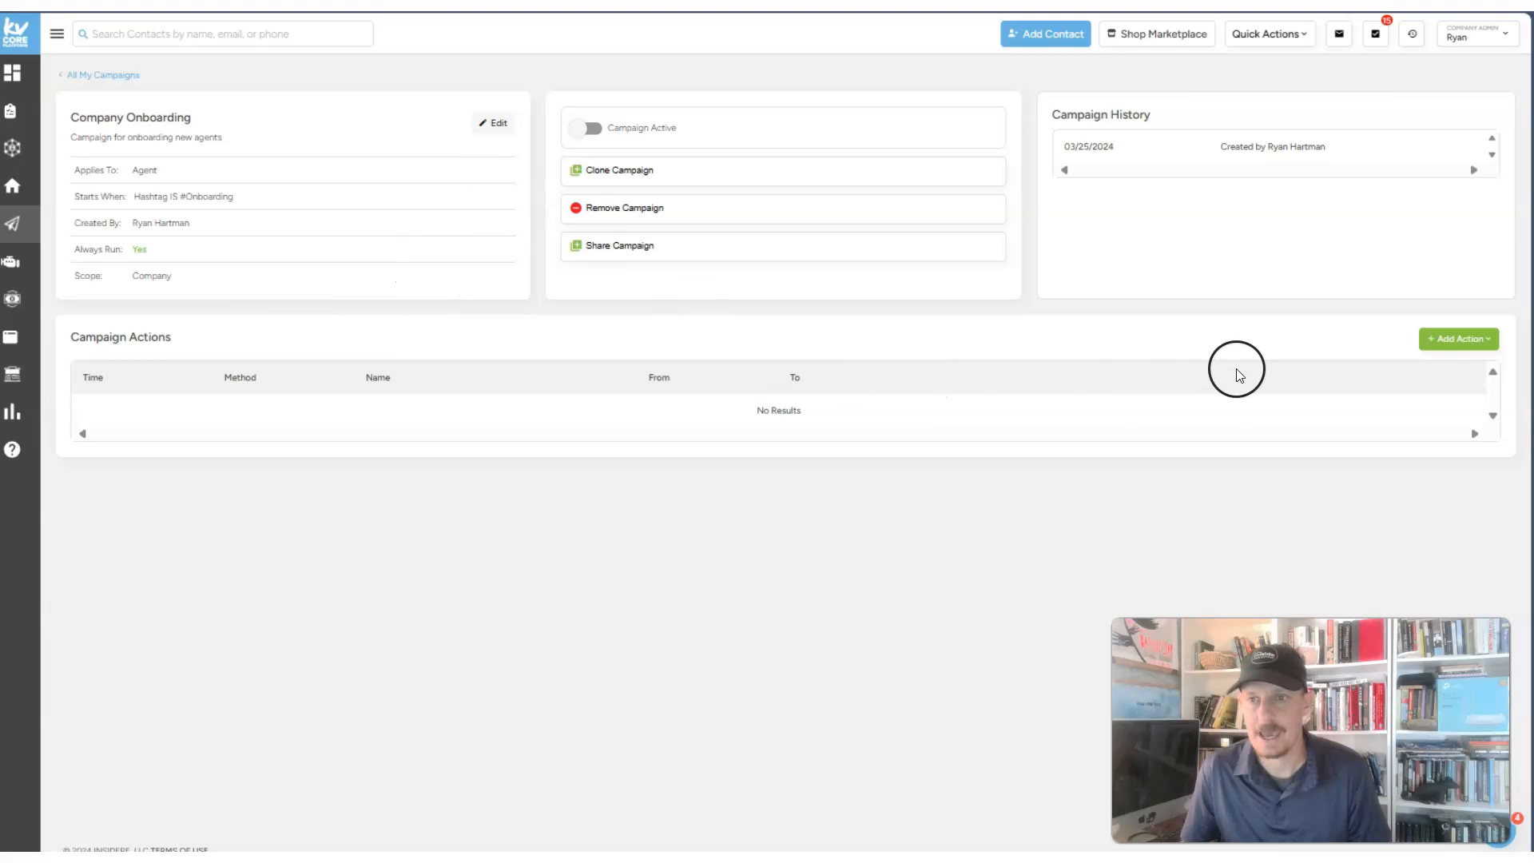
- Show the Add Action menu of action types for Company Onboarding
click(1459, 339)
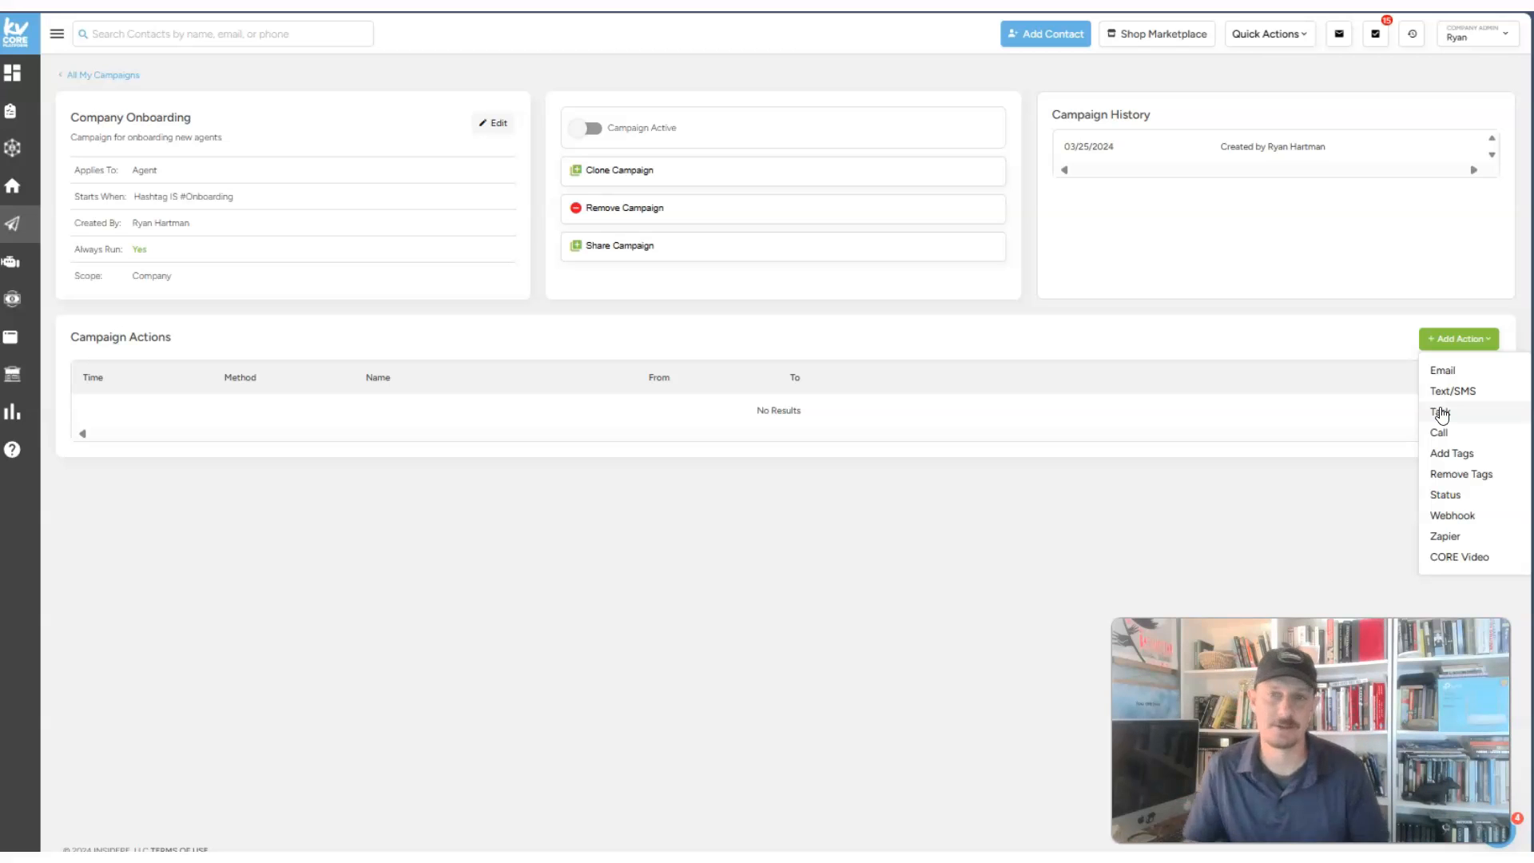
- Add an email action with subject 'Welcome To Mitch & Murray's Brokerage'
click(1462, 370)
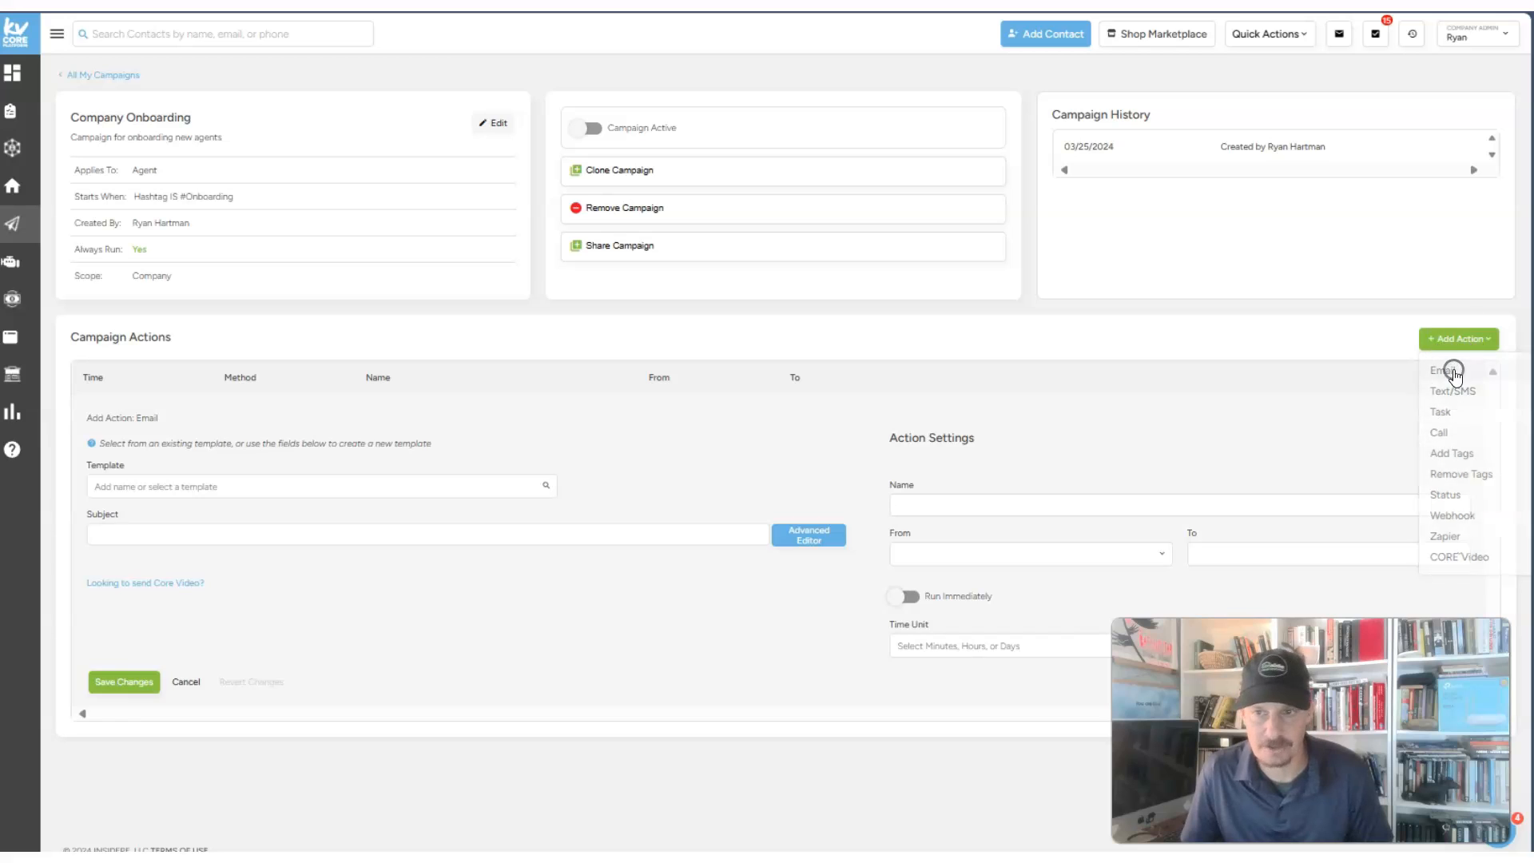
click(151, 487)
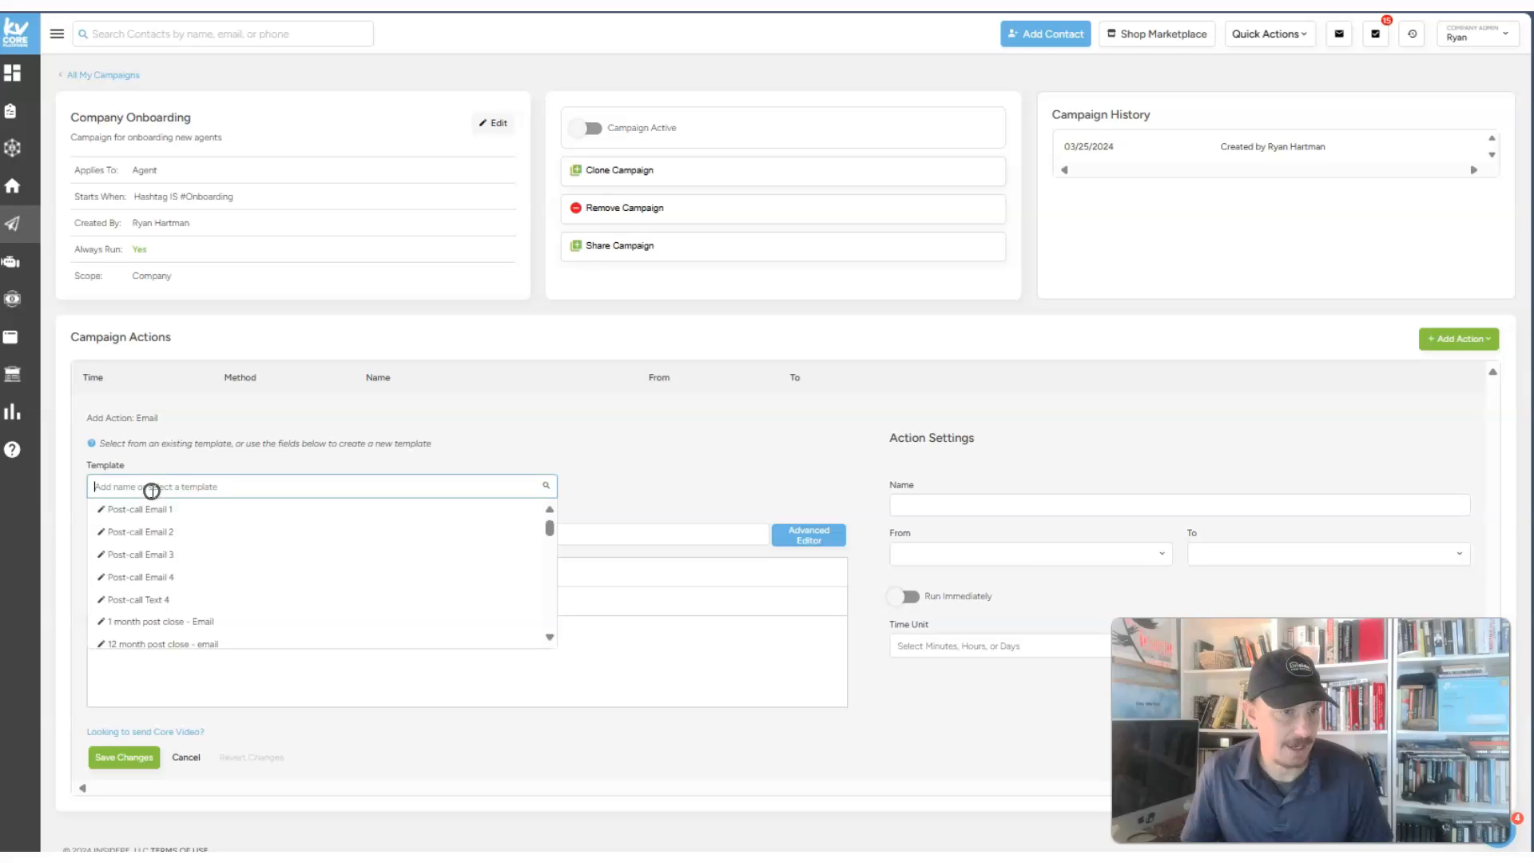
click(724, 382)
click(113, 535)
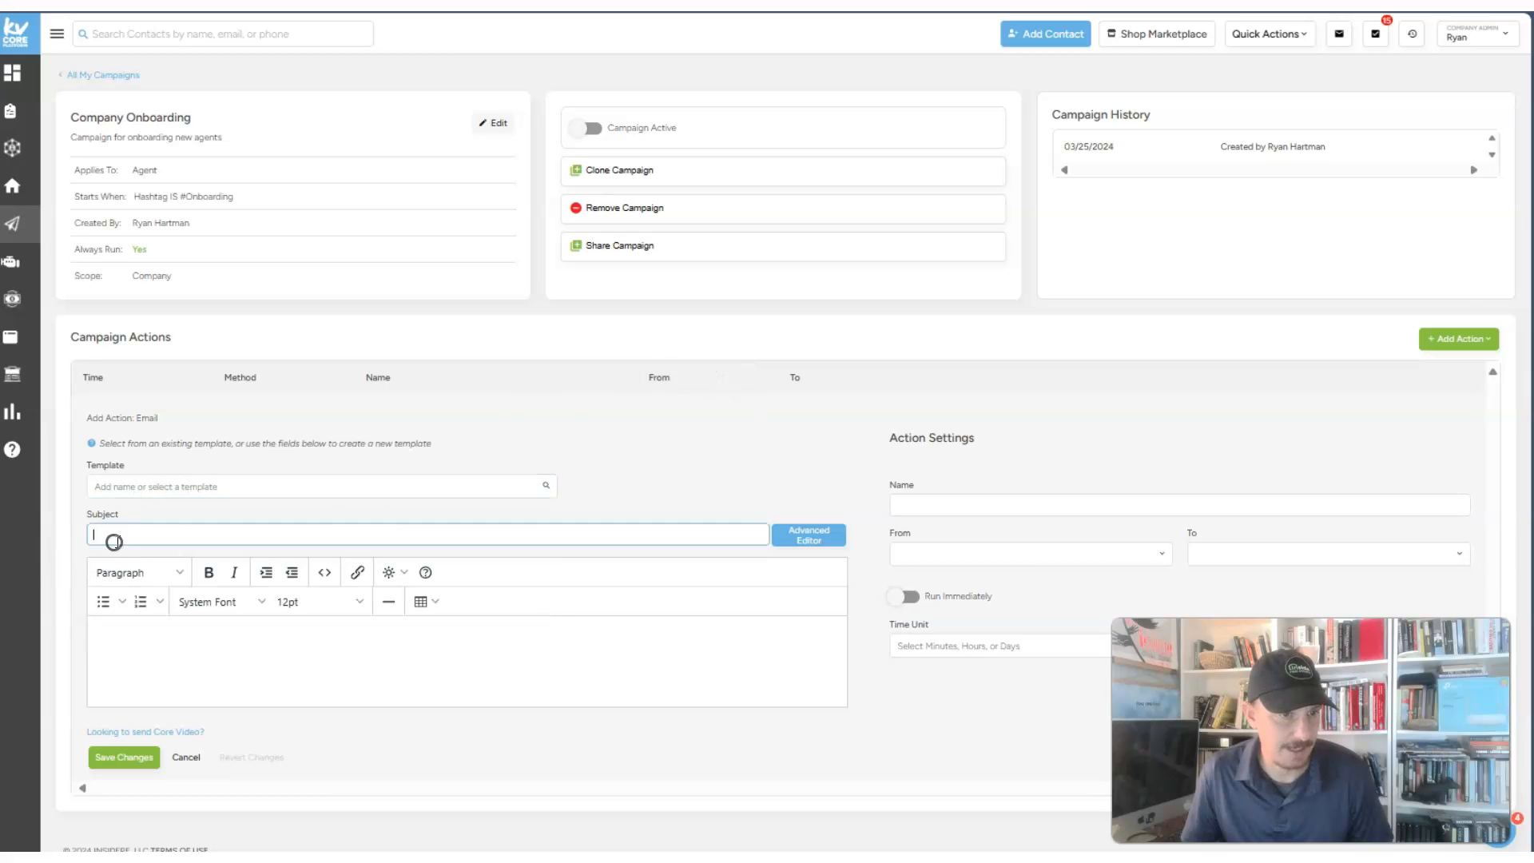
text(Welcome To Mitch & Murray Brokerage)
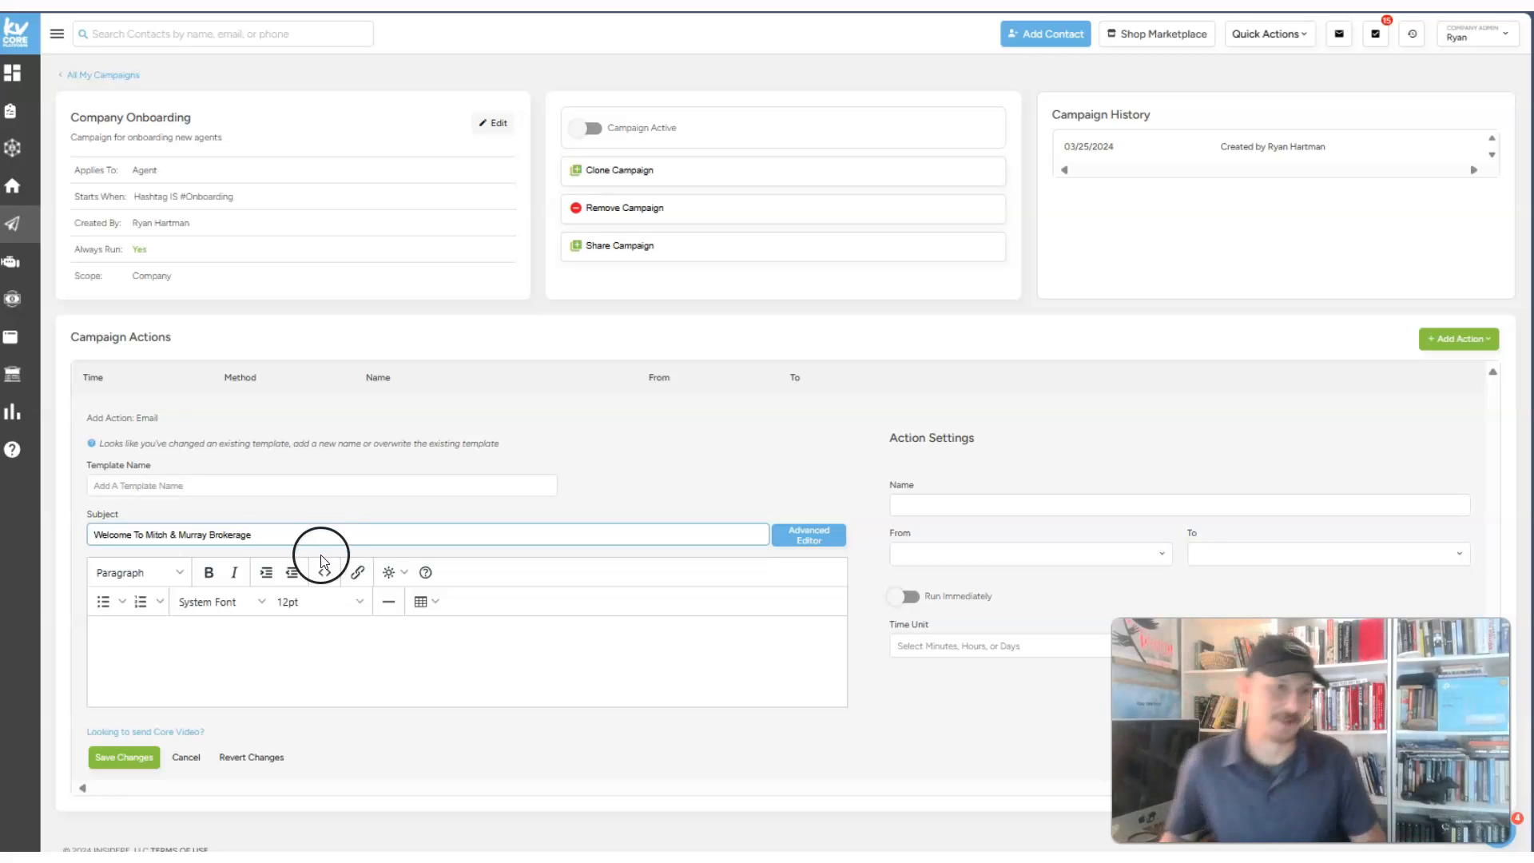
click(209, 535)
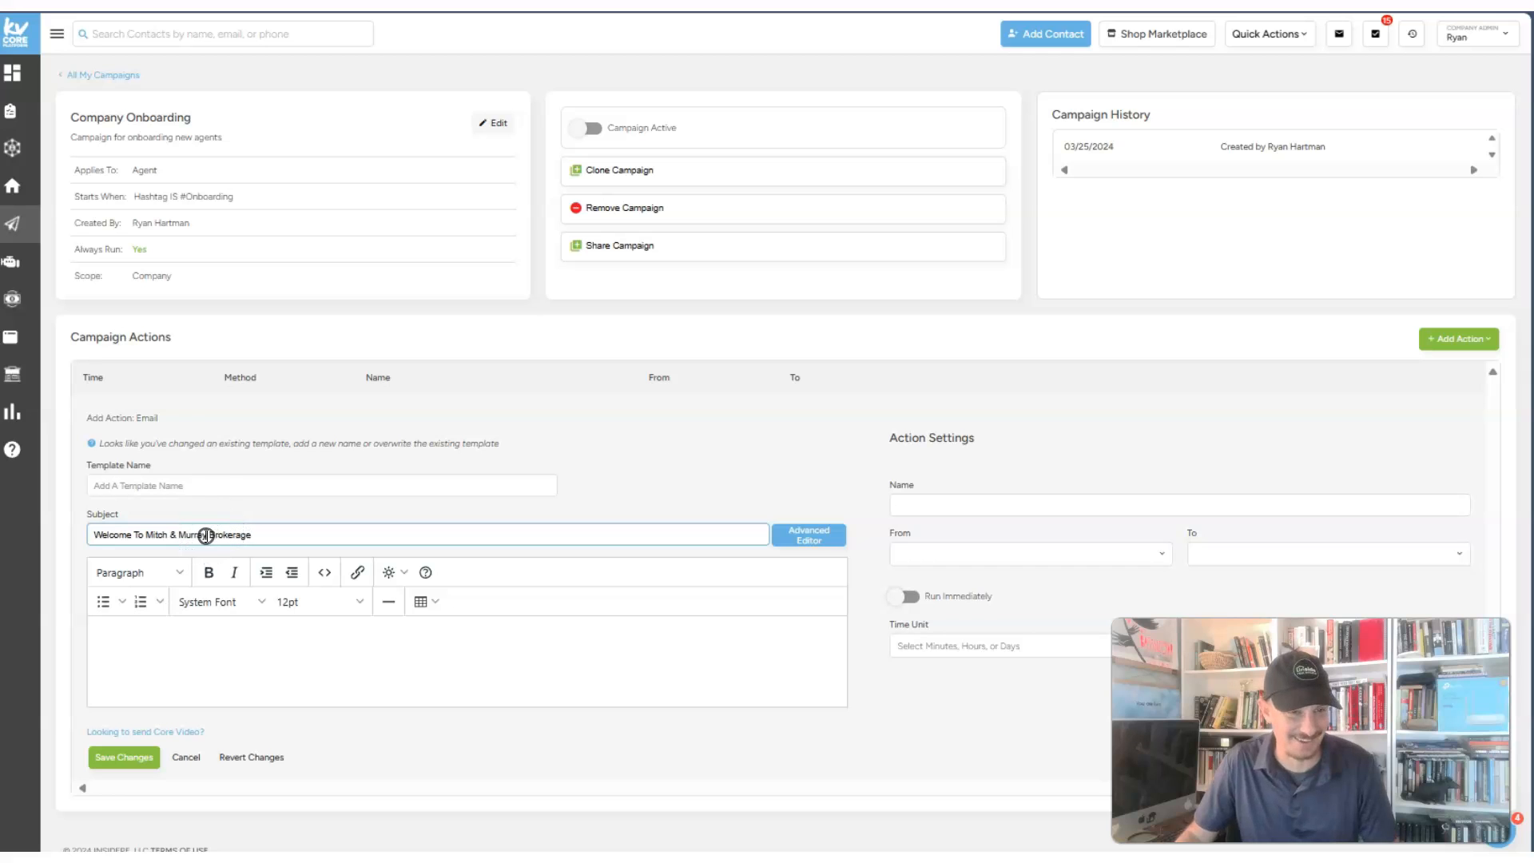
text('s)
- Write a body welcoming the agent and suggesting they join the internal company Facebook
click(162, 659)
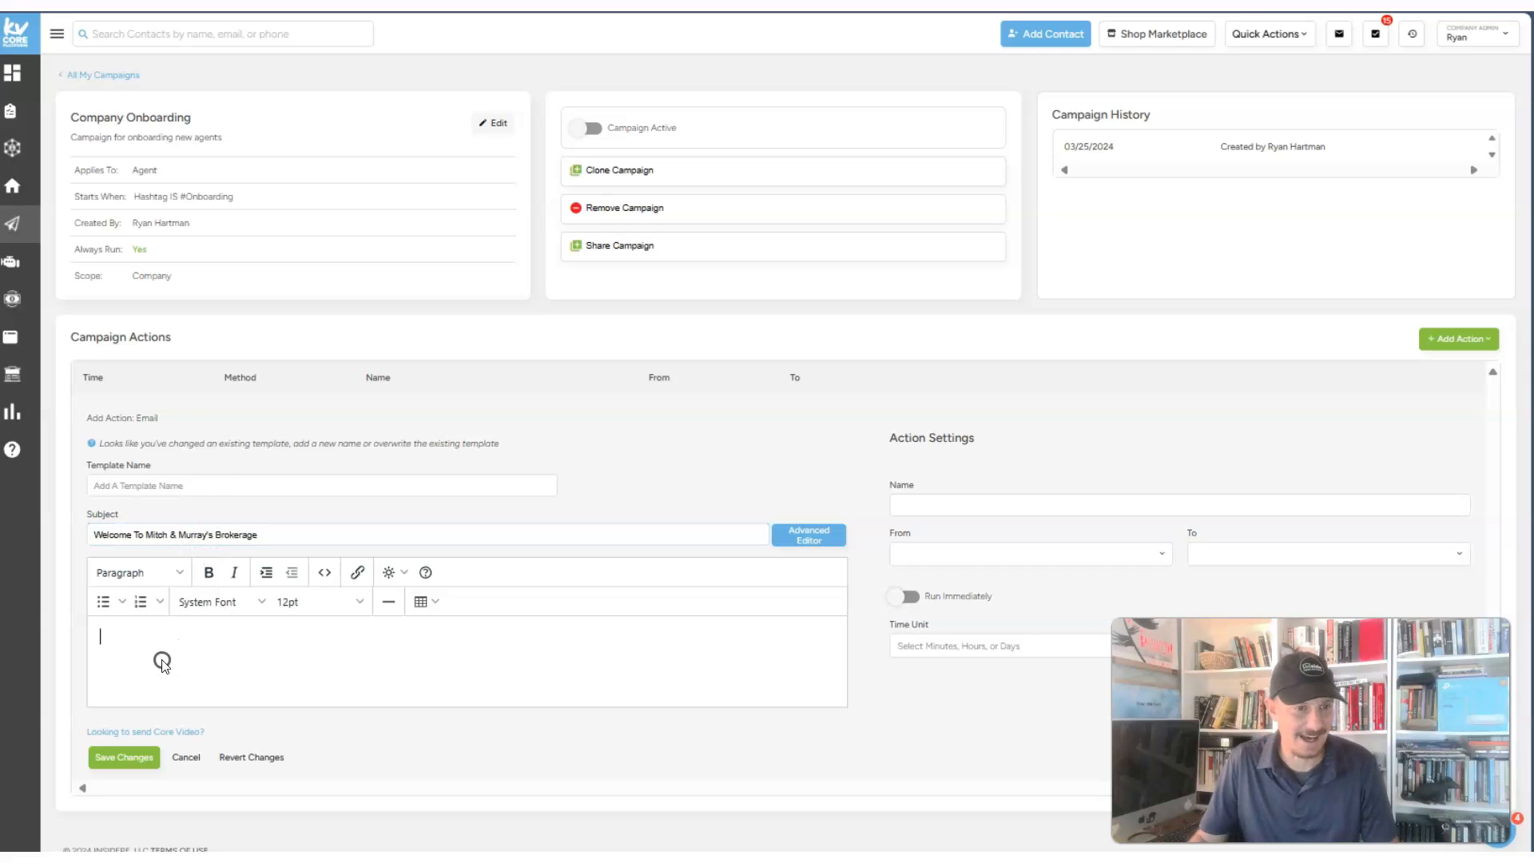
text(Hi,)
key(Return)
key(Return)
text(Jus)
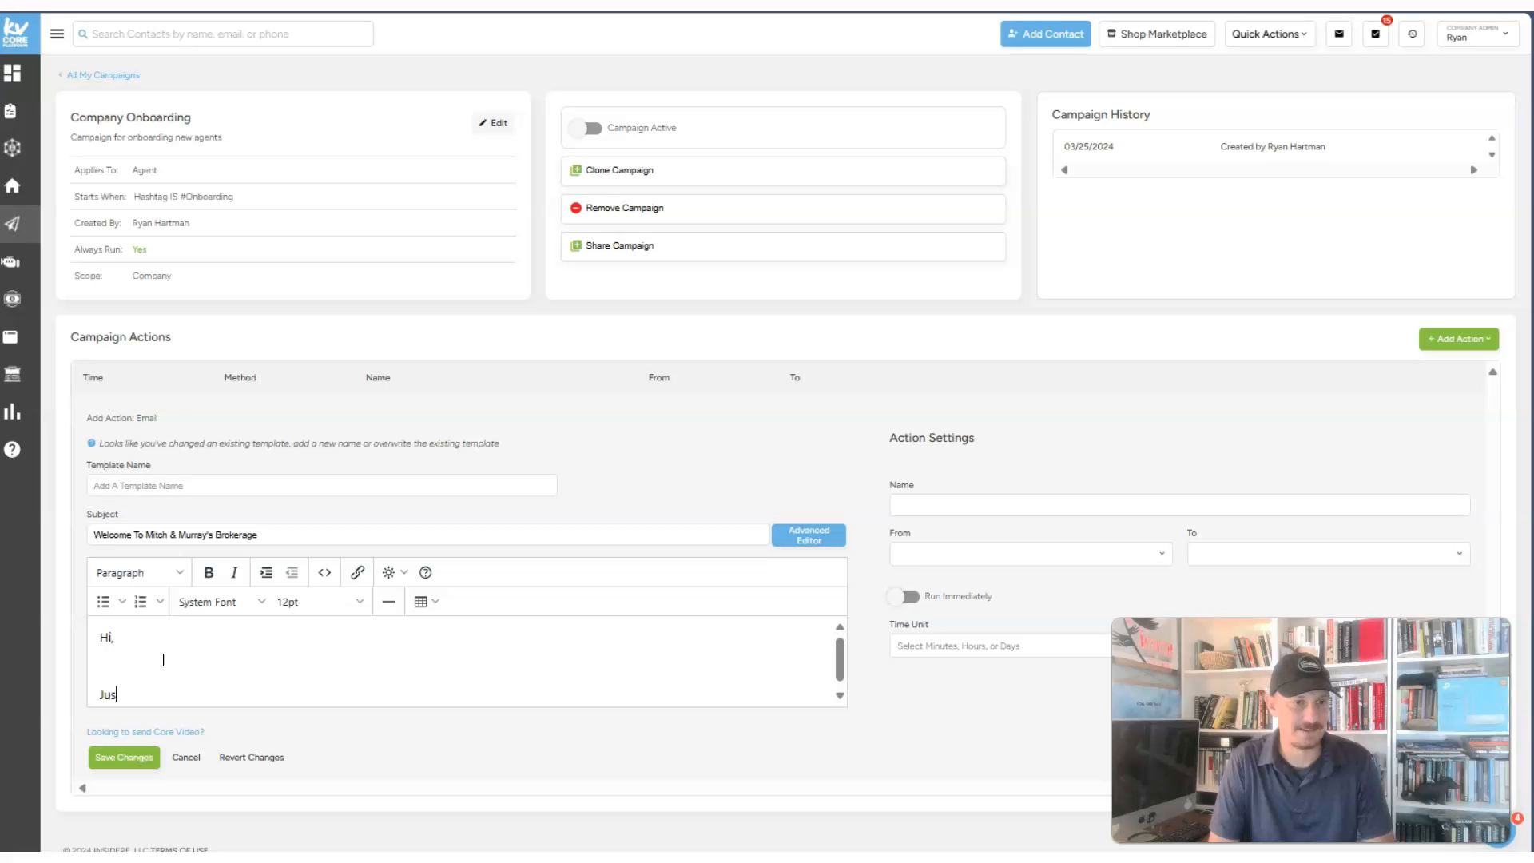
text(t wanted too say a quick hello and wlcome t)
key(BackSpace)
key(BackSpace)
key(BackSpace)
key(BackSpace)
text(elcome to the brokerage)
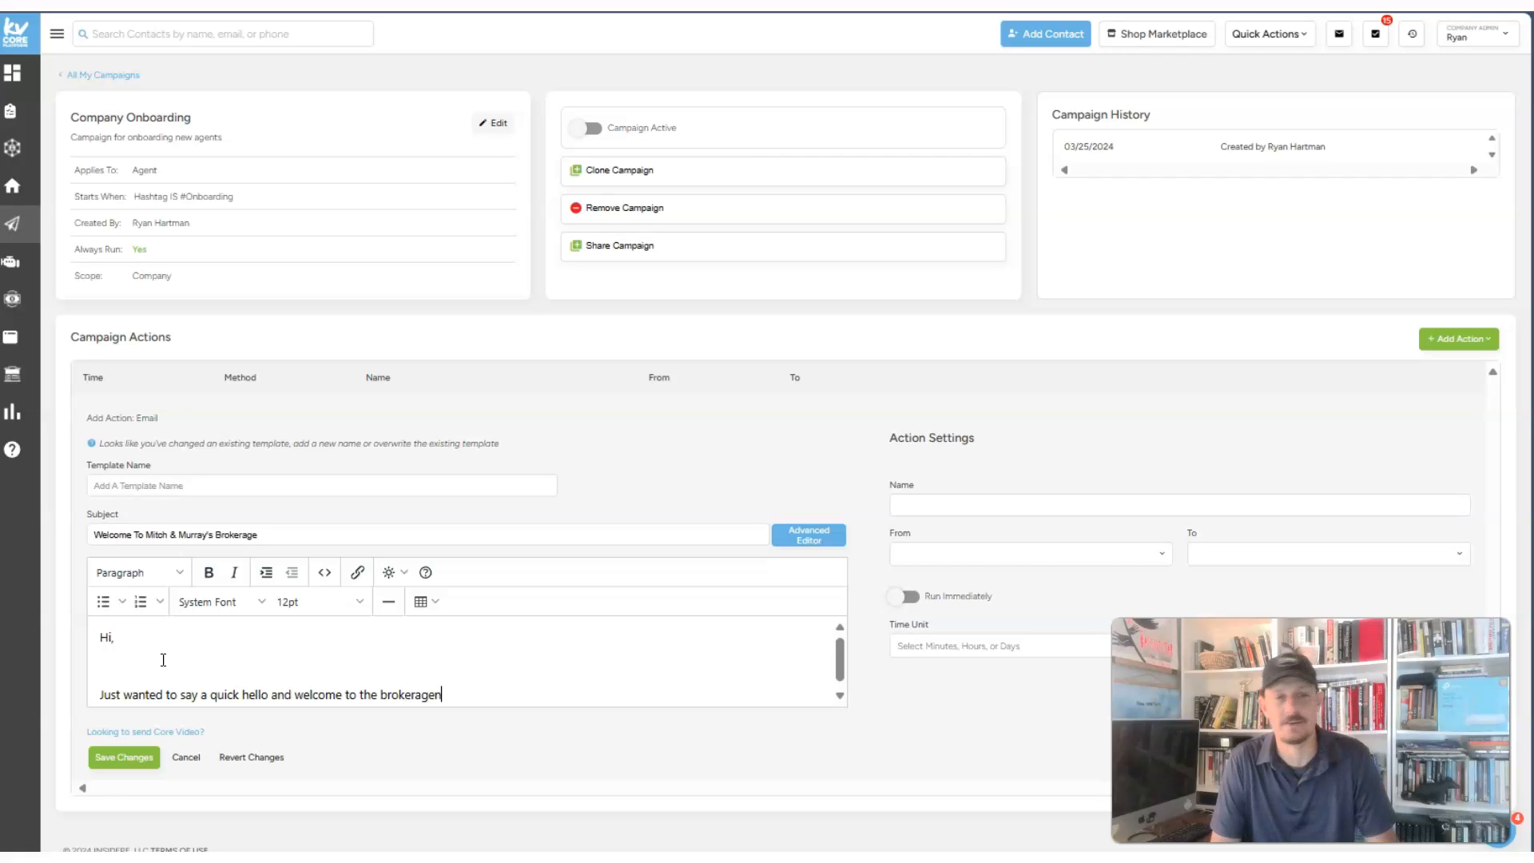
text(.)
key(Return)
text(One of the first things you might want to do is join)
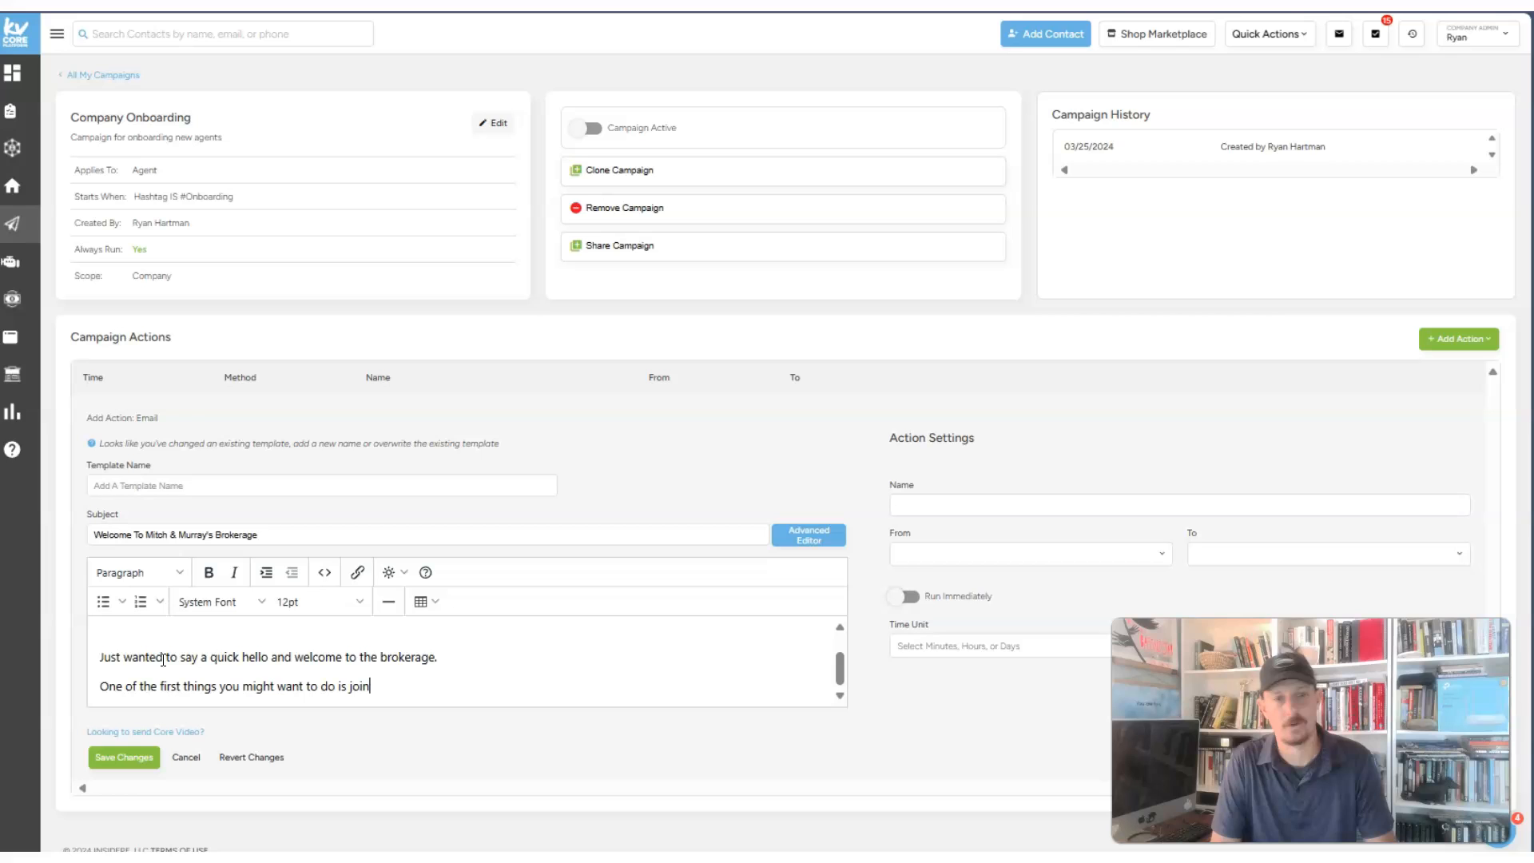
text( the internal co)
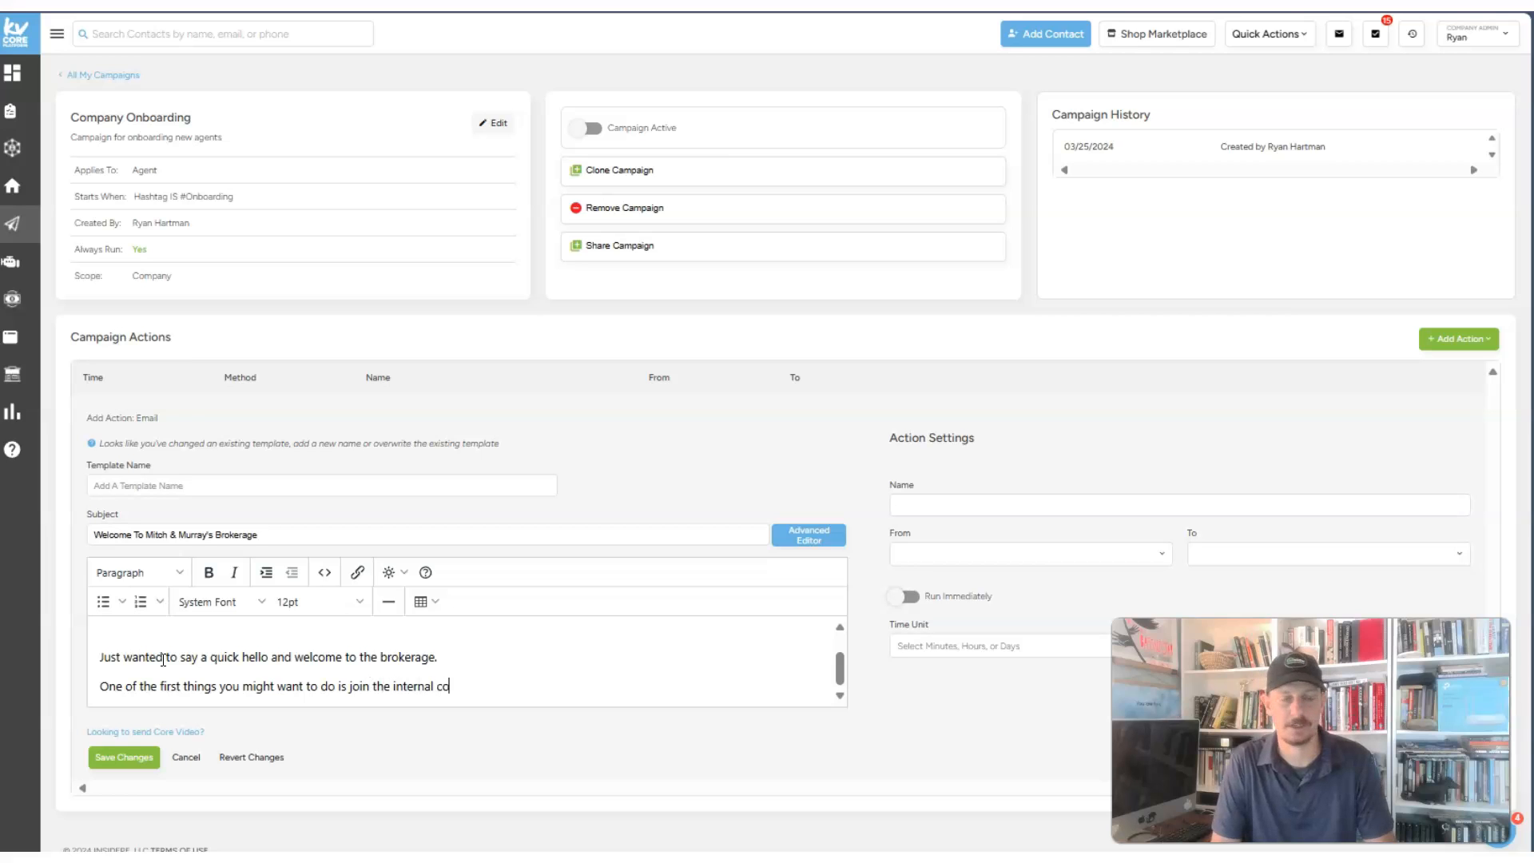
text(mpany Facebook)
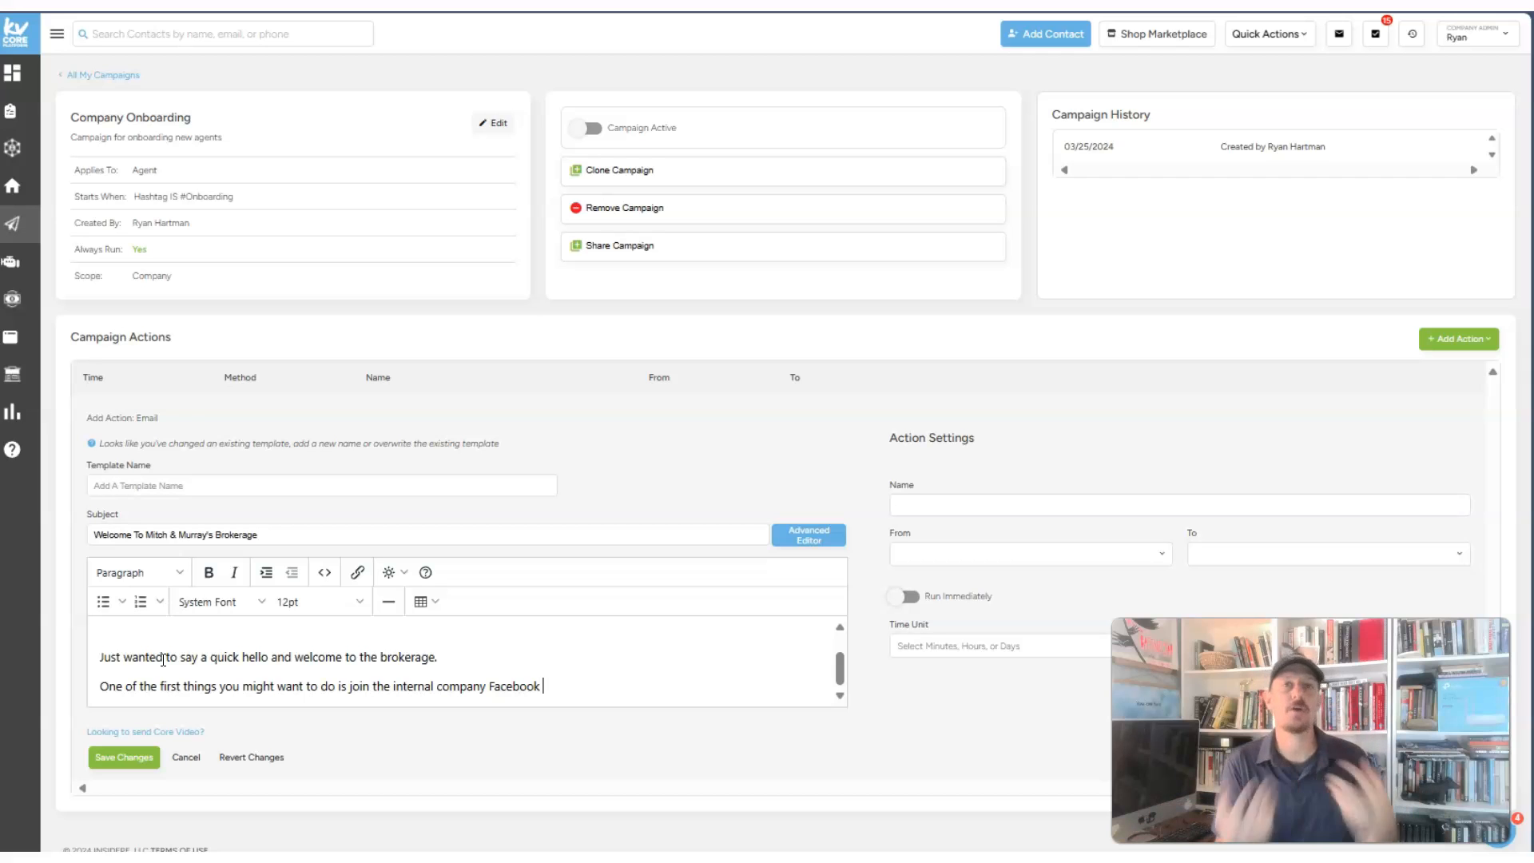
click(124, 757)
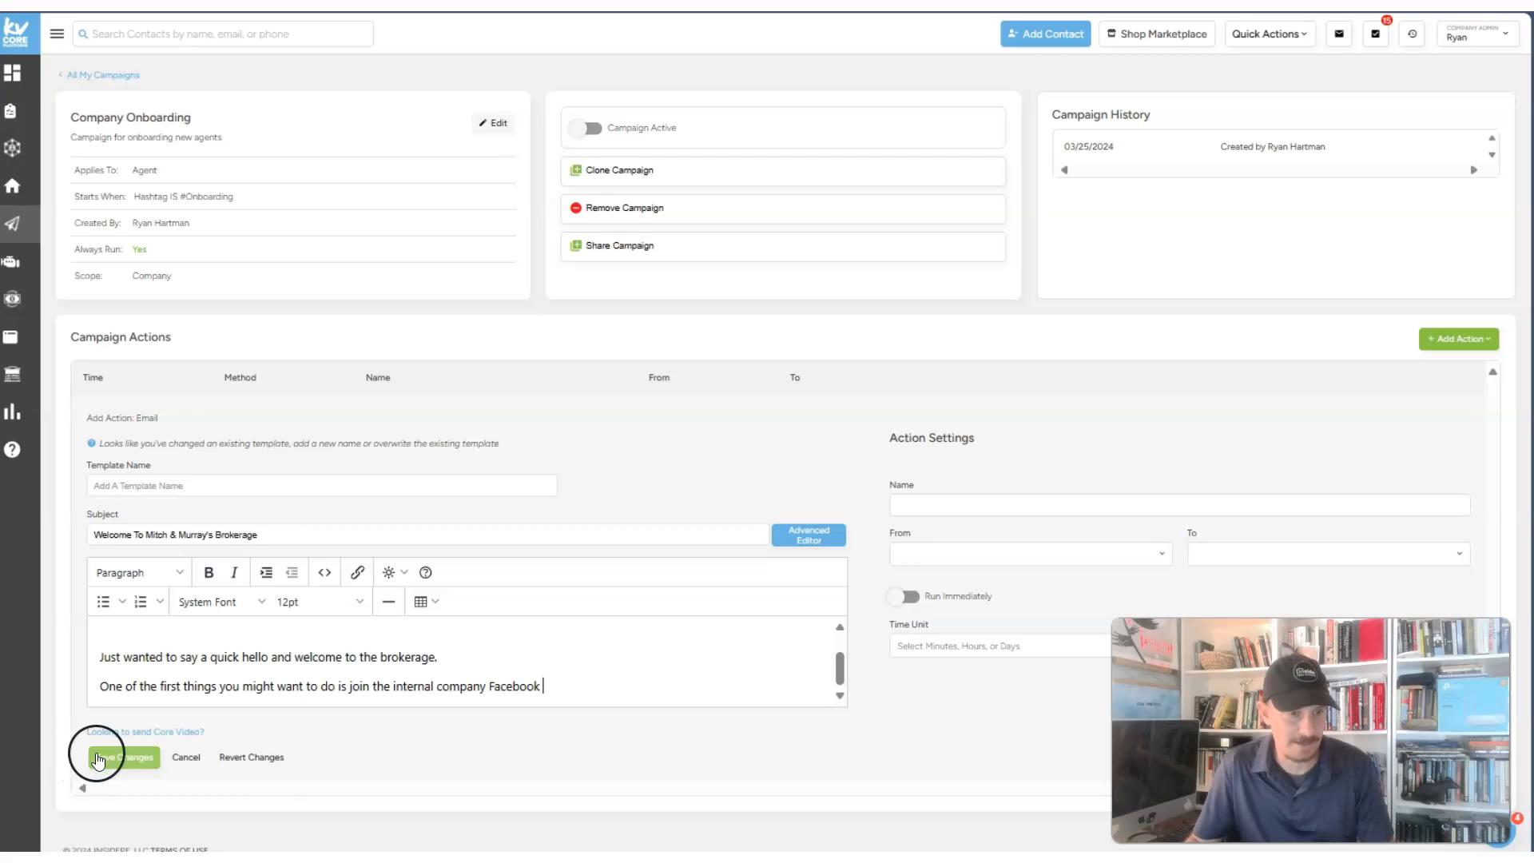
- Name both the email template and the action 'welcome message'
click(164, 496)
text(welcome)
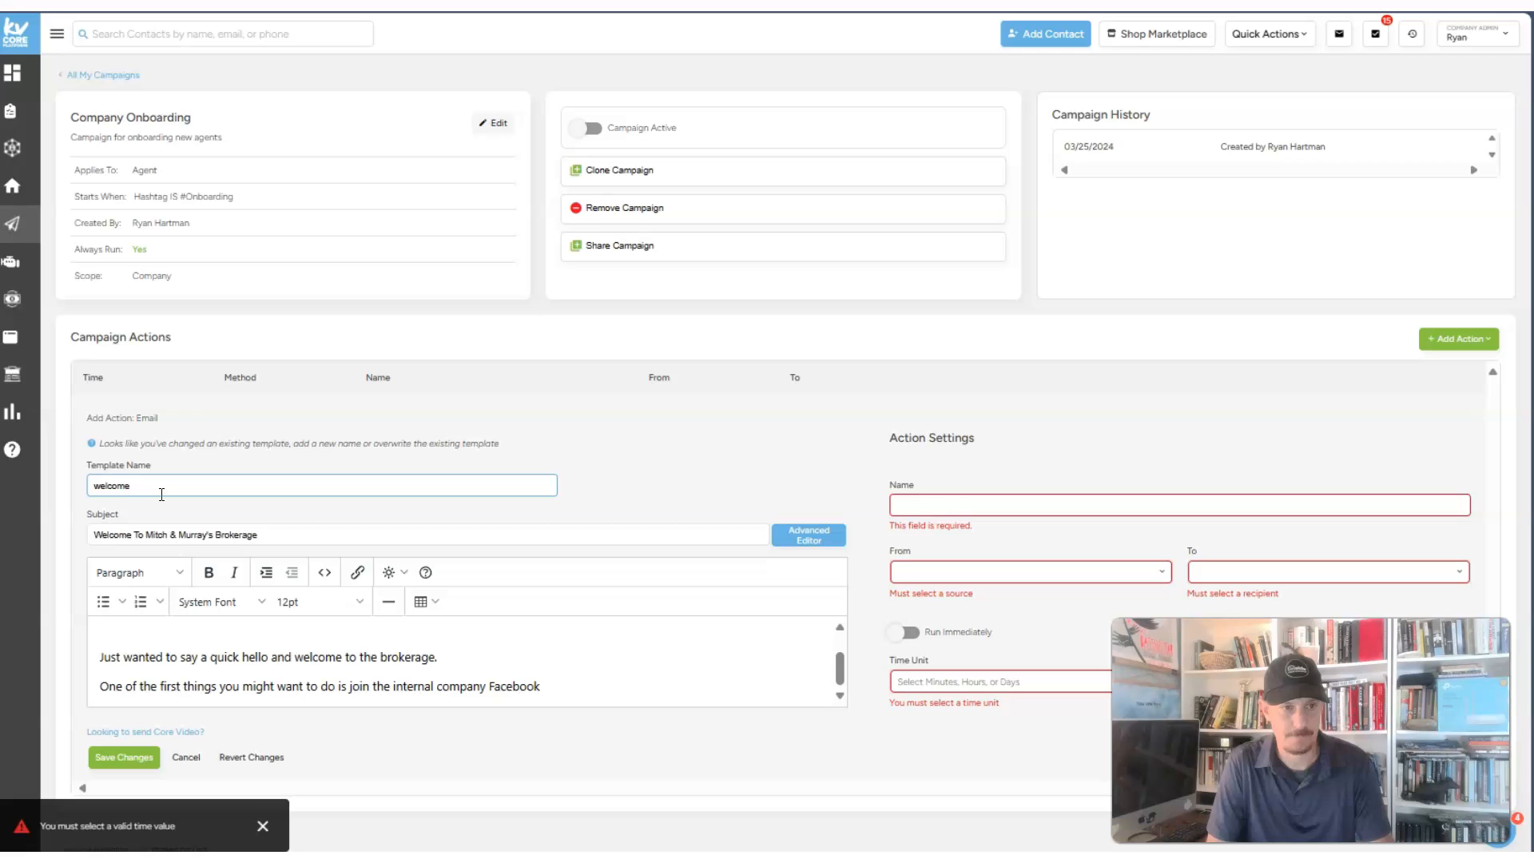
text( message)
click(925, 504)
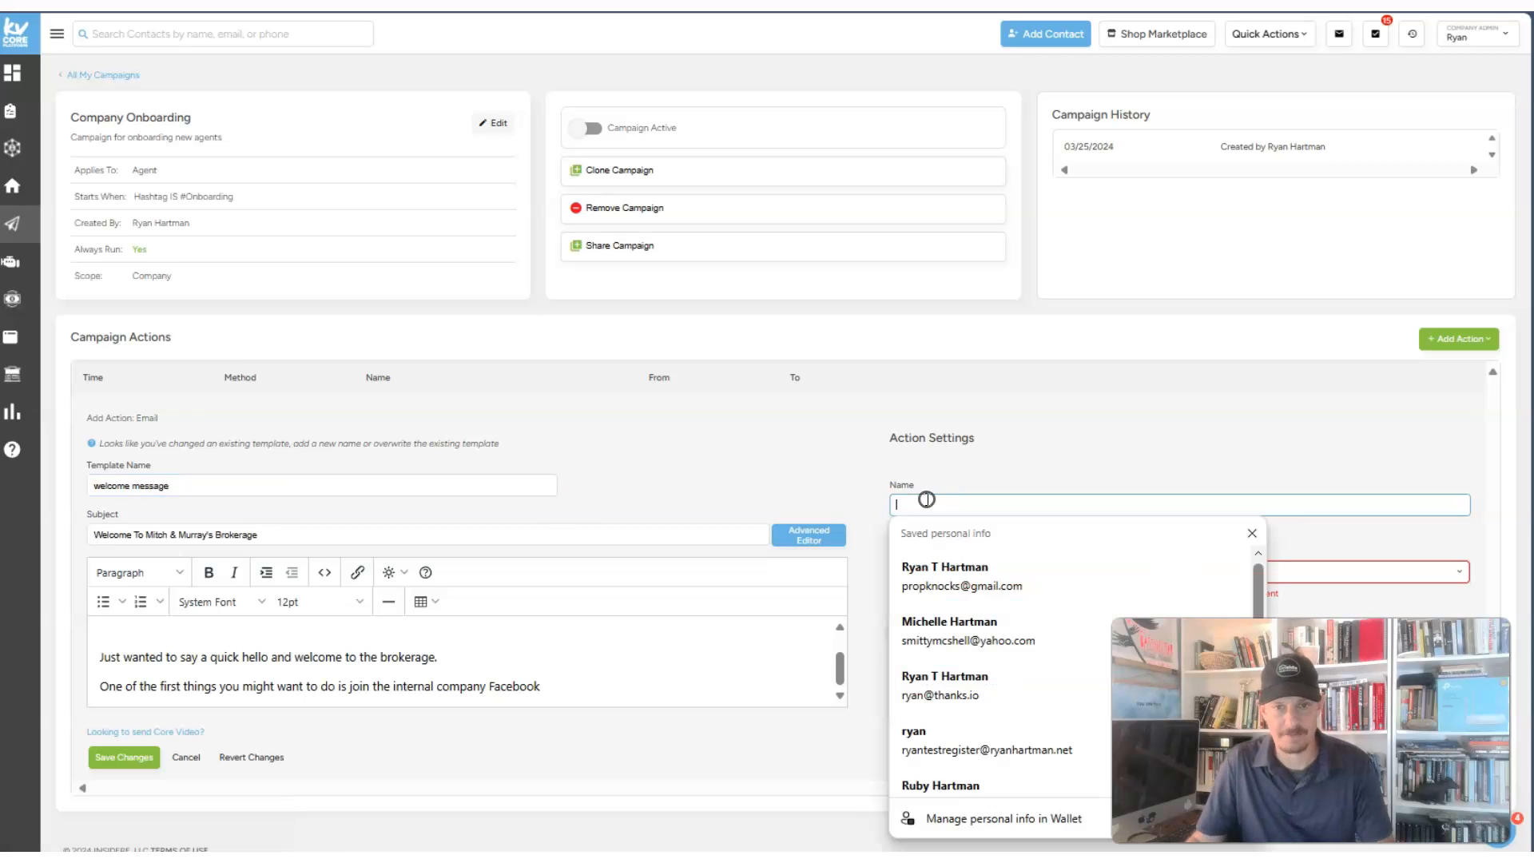
text(welcome messag)
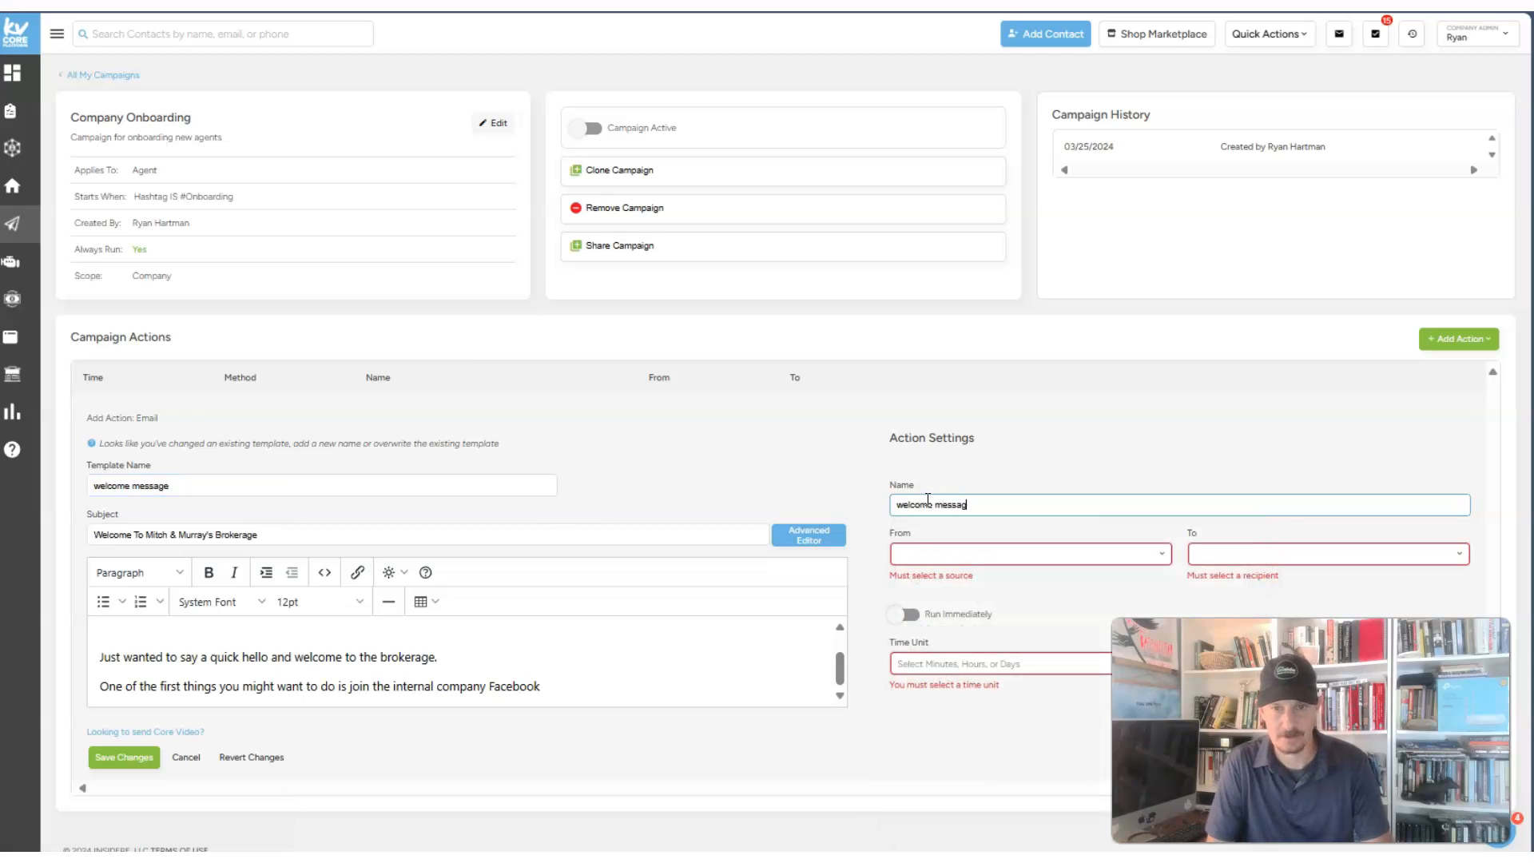
text(e)
- Send the email from Agent to Contact
click(951, 555)
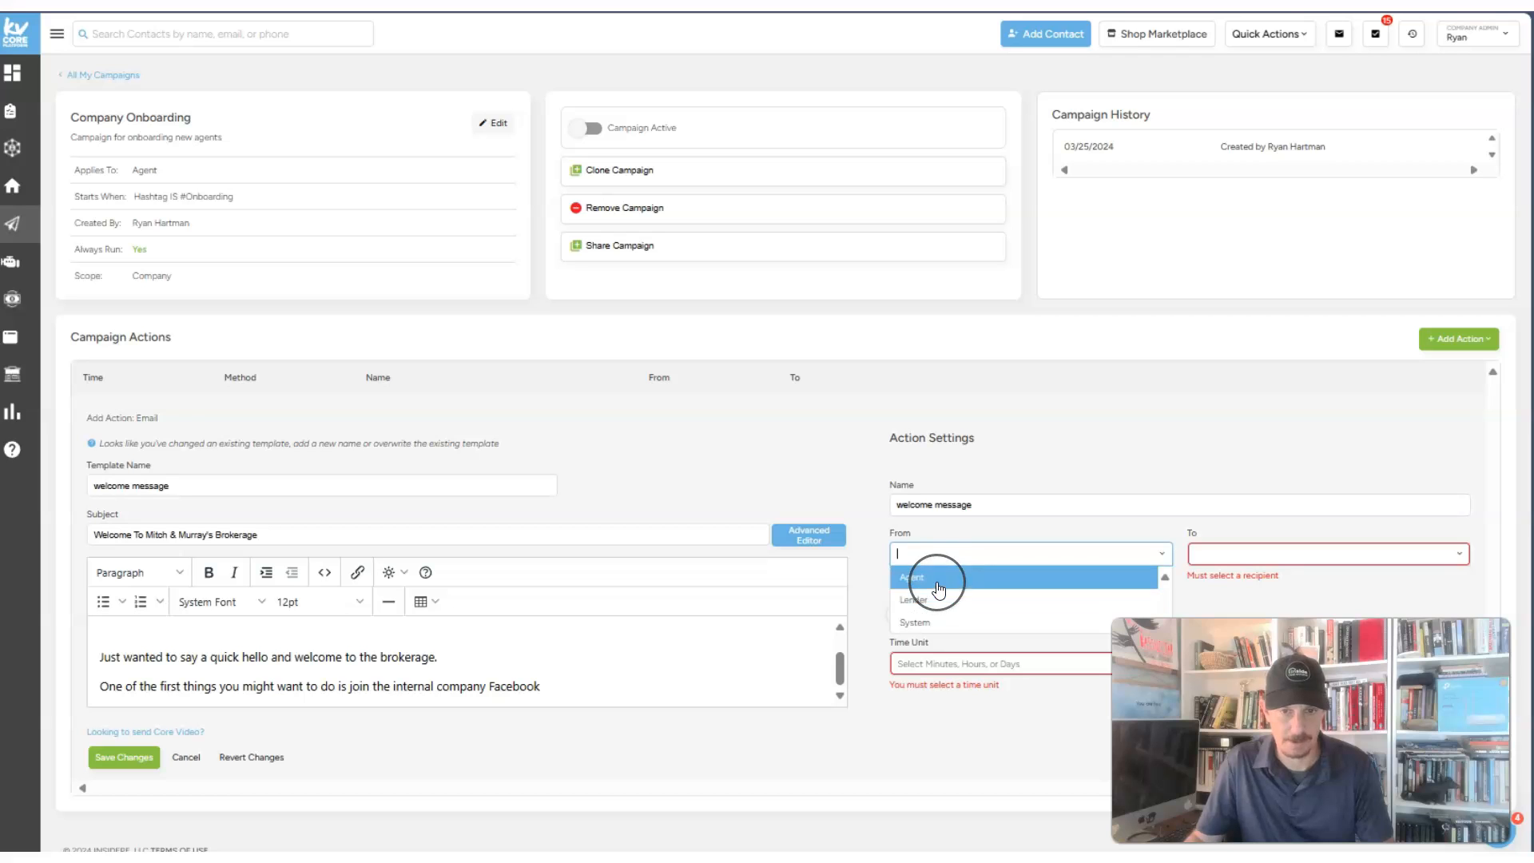
click(945, 626)
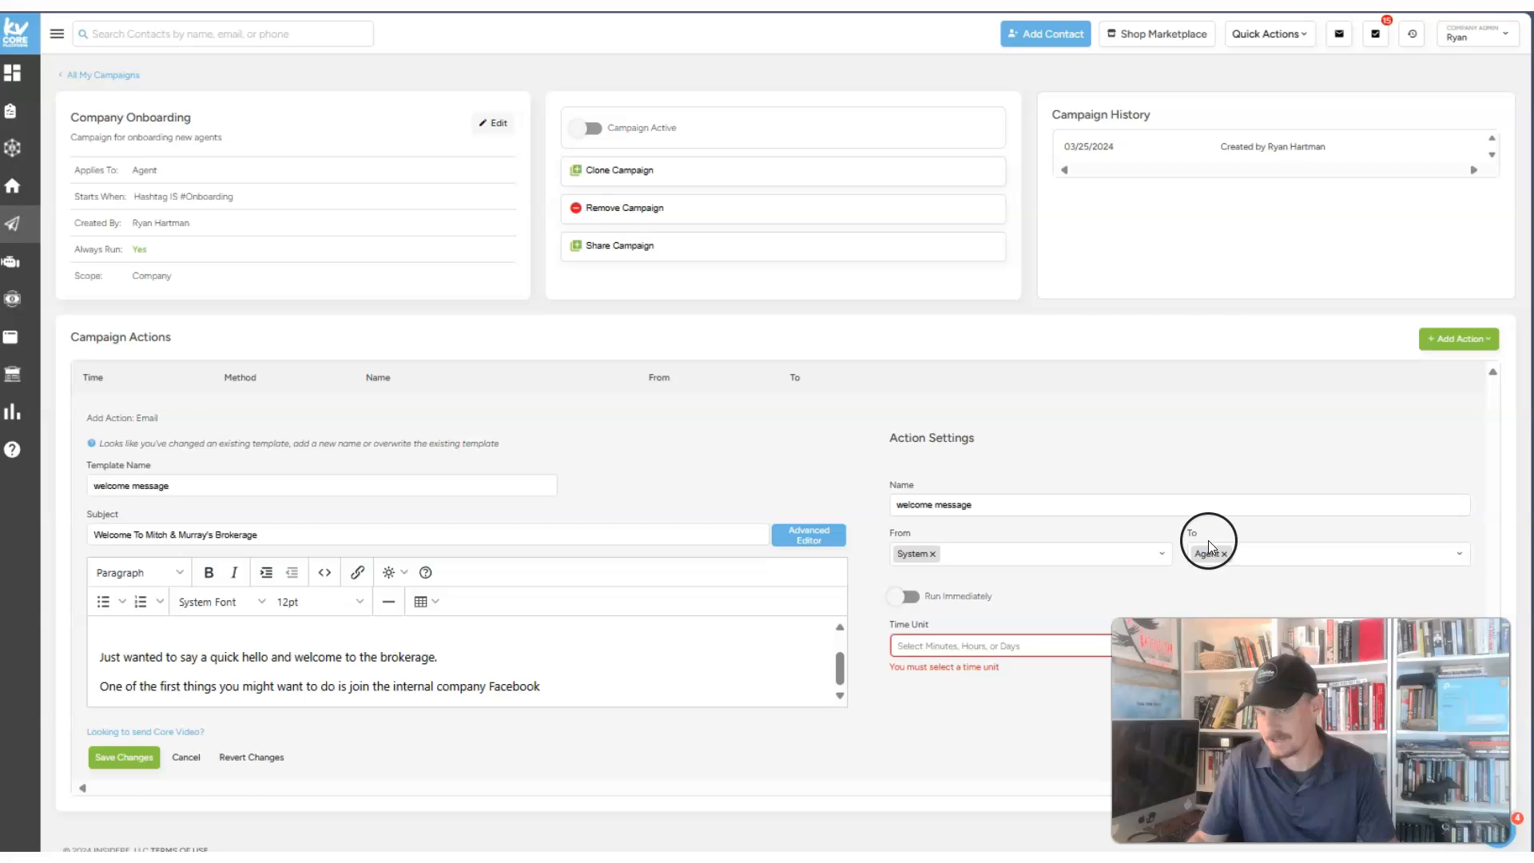
click(1007, 554)
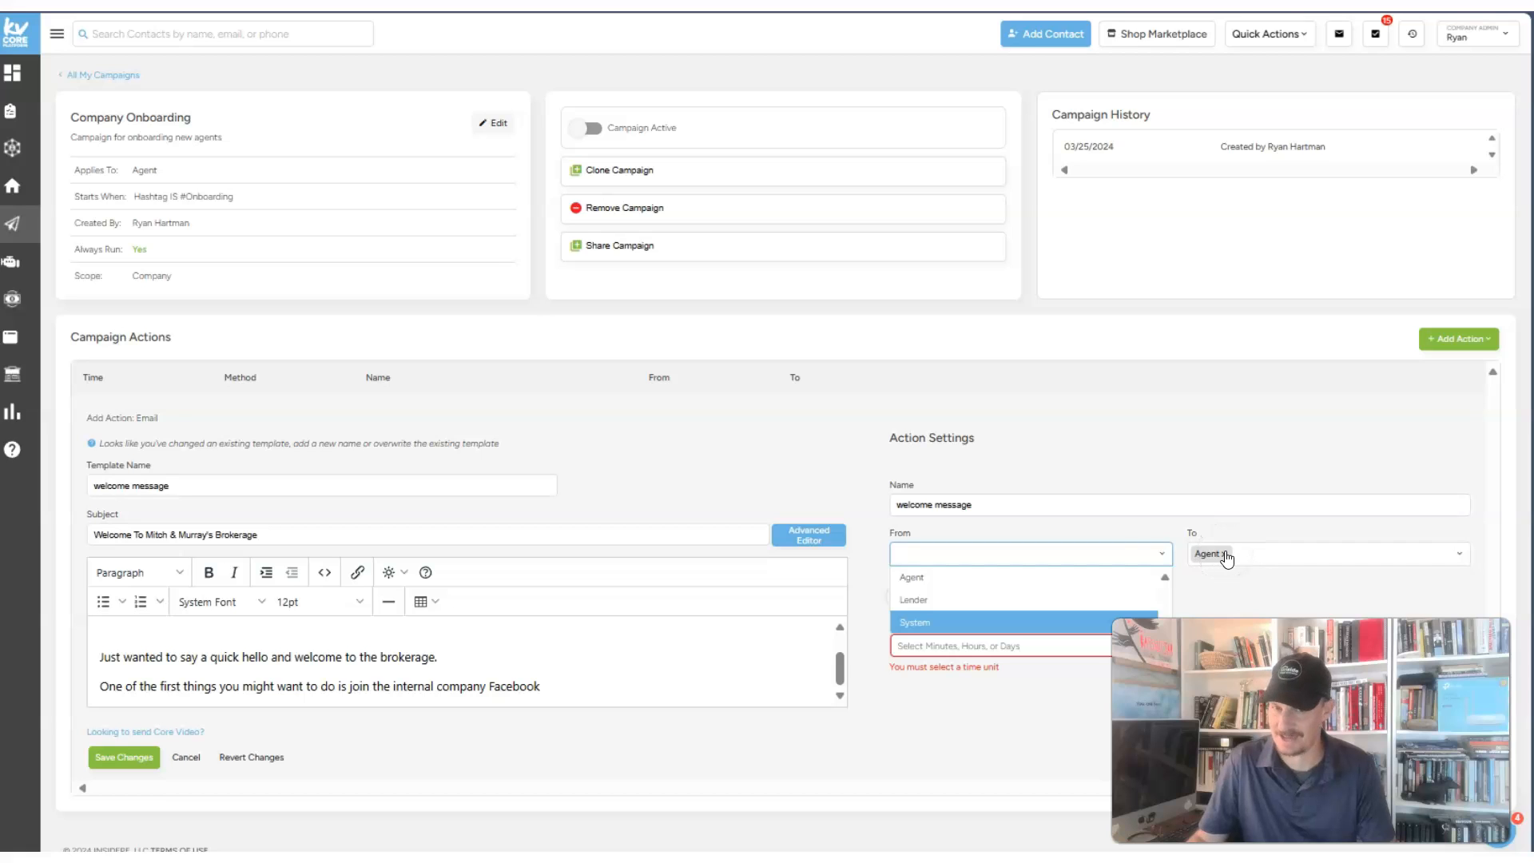
click(959, 577)
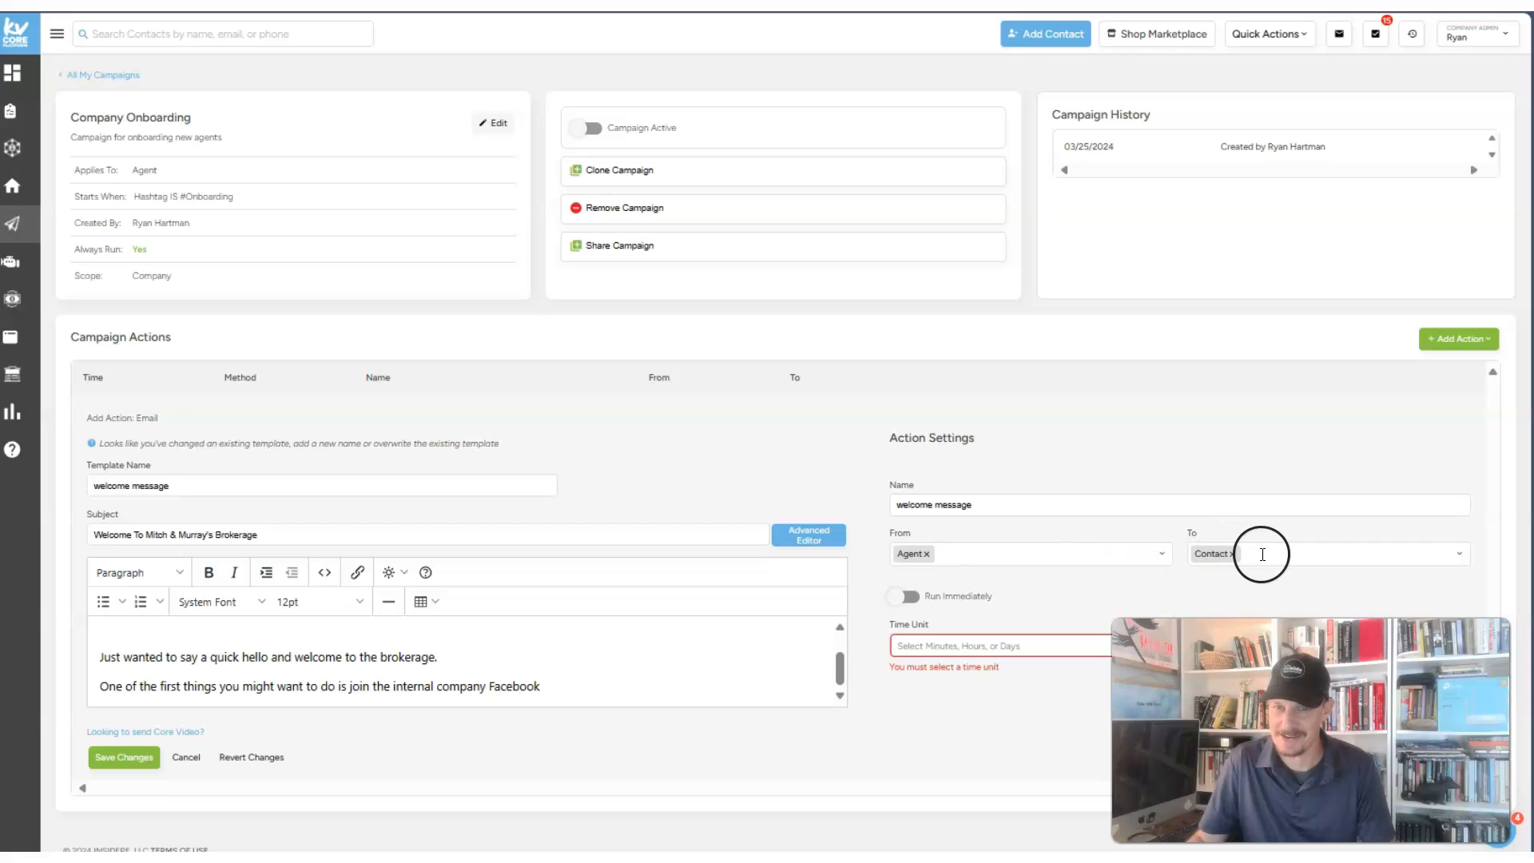
click(1262, 555)
click(1209, 589)
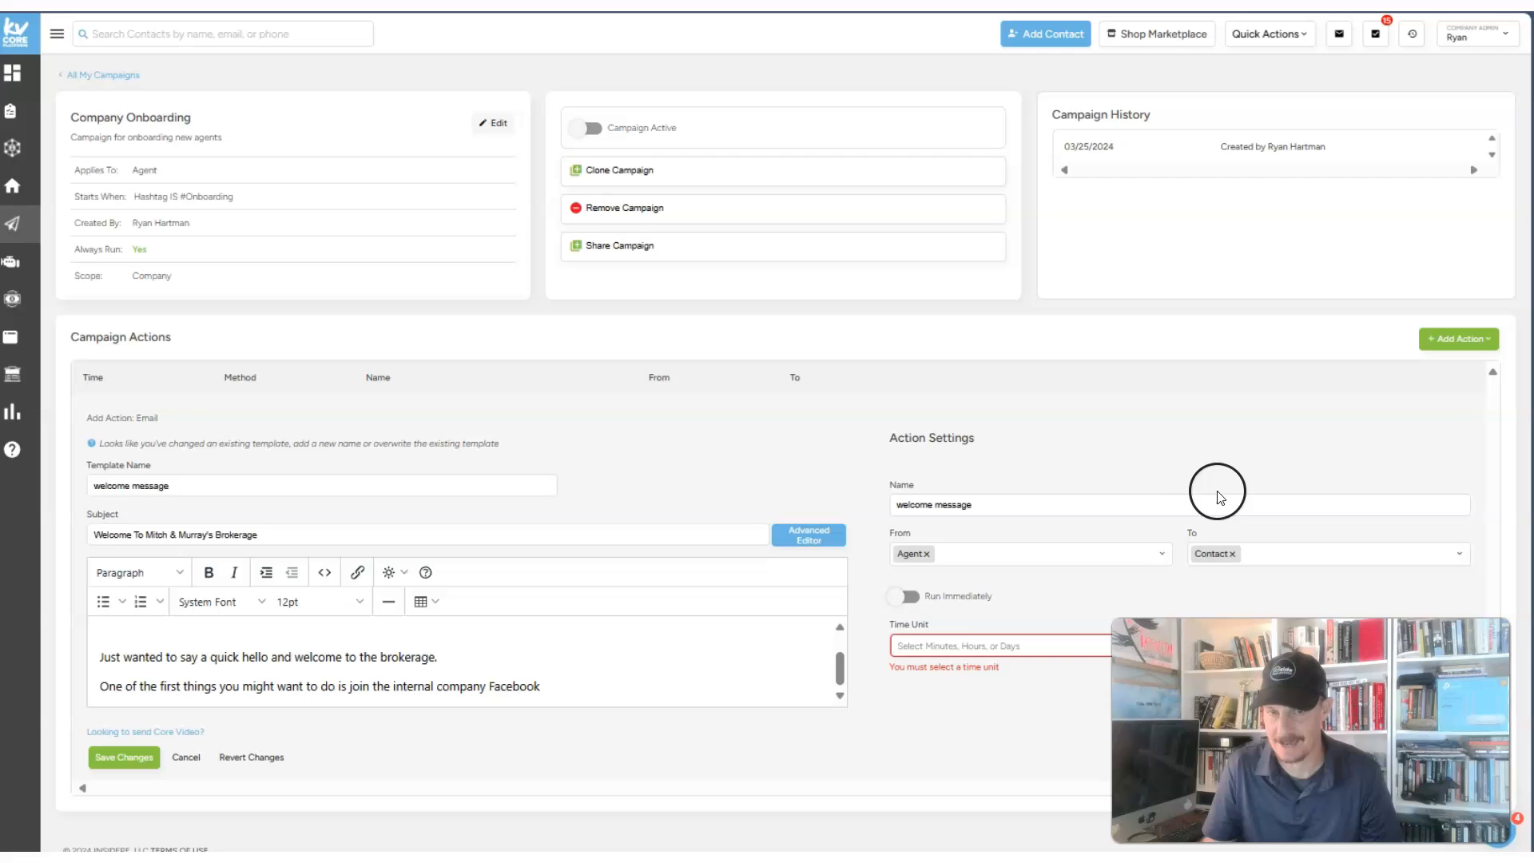
click(1265, 557)
click(1138, 590)
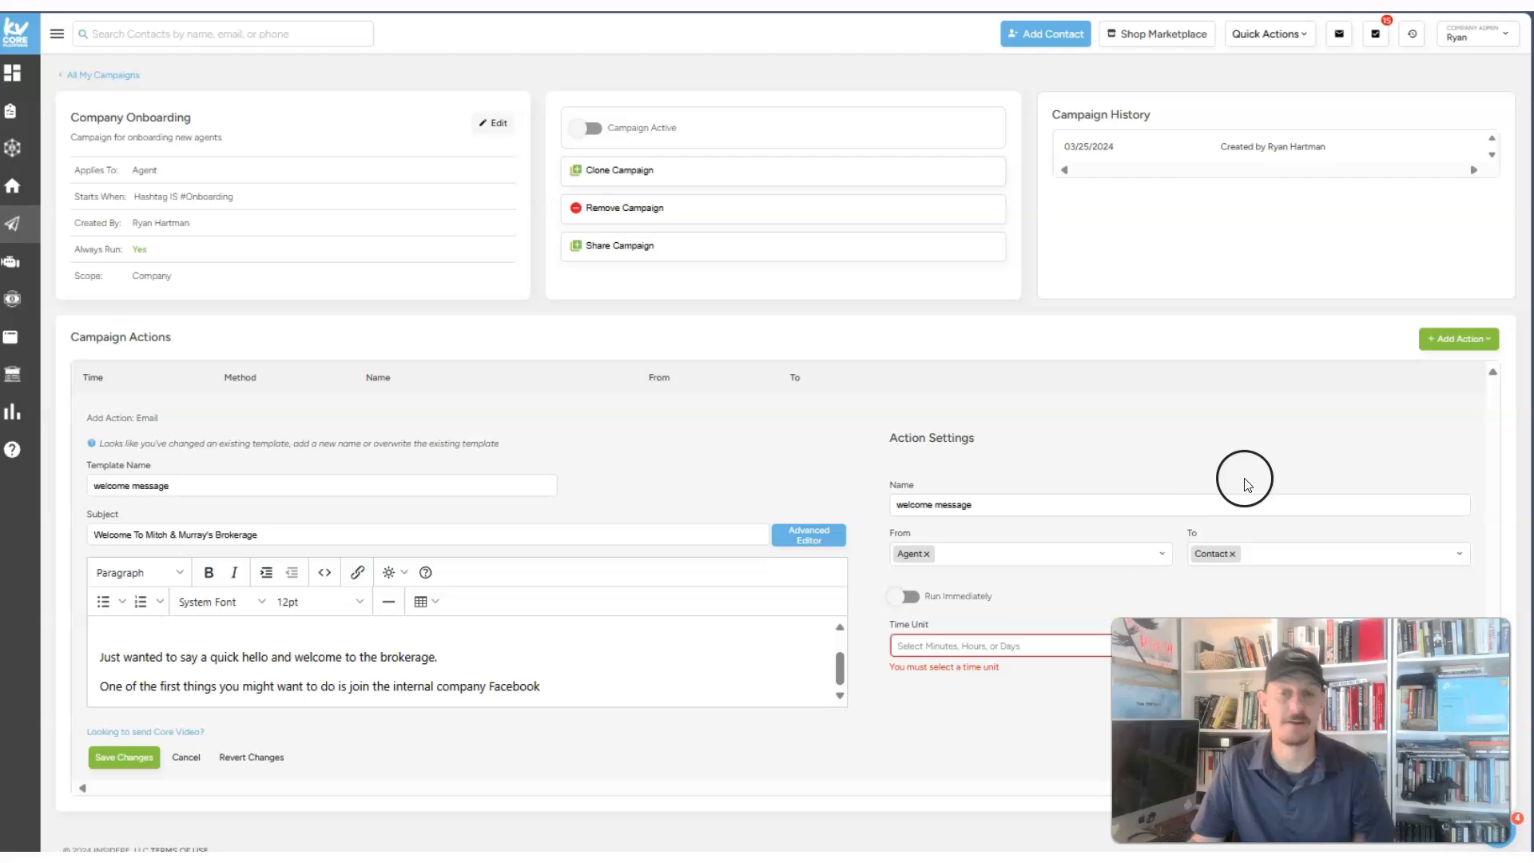
- Set the delay to 3 minutes and save the email action
click(911, 644)
click(931, 671)
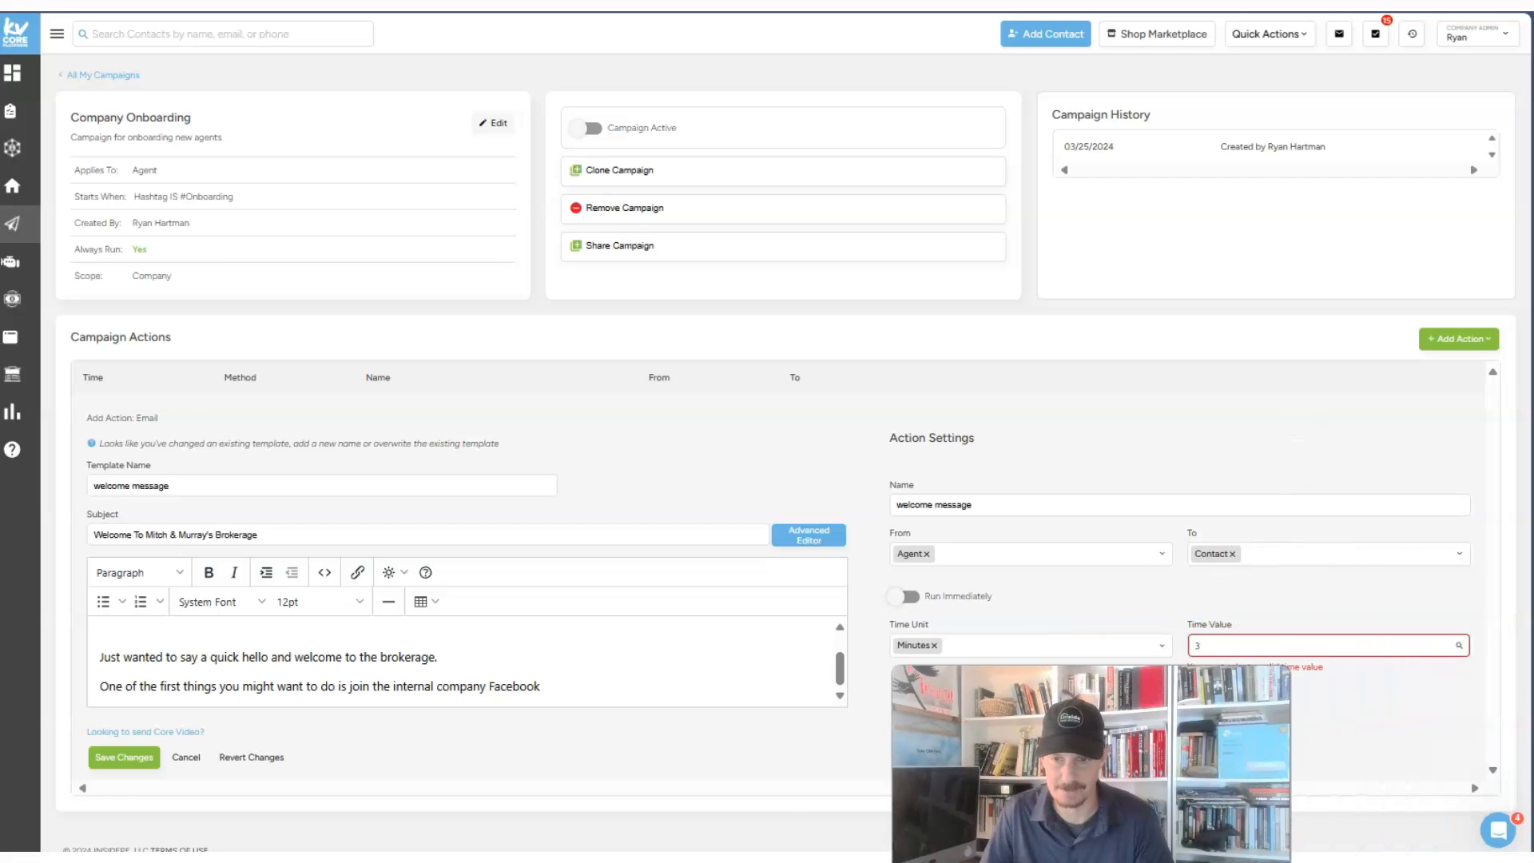
click(1247, 643)
text(3)
click(1233, 681)
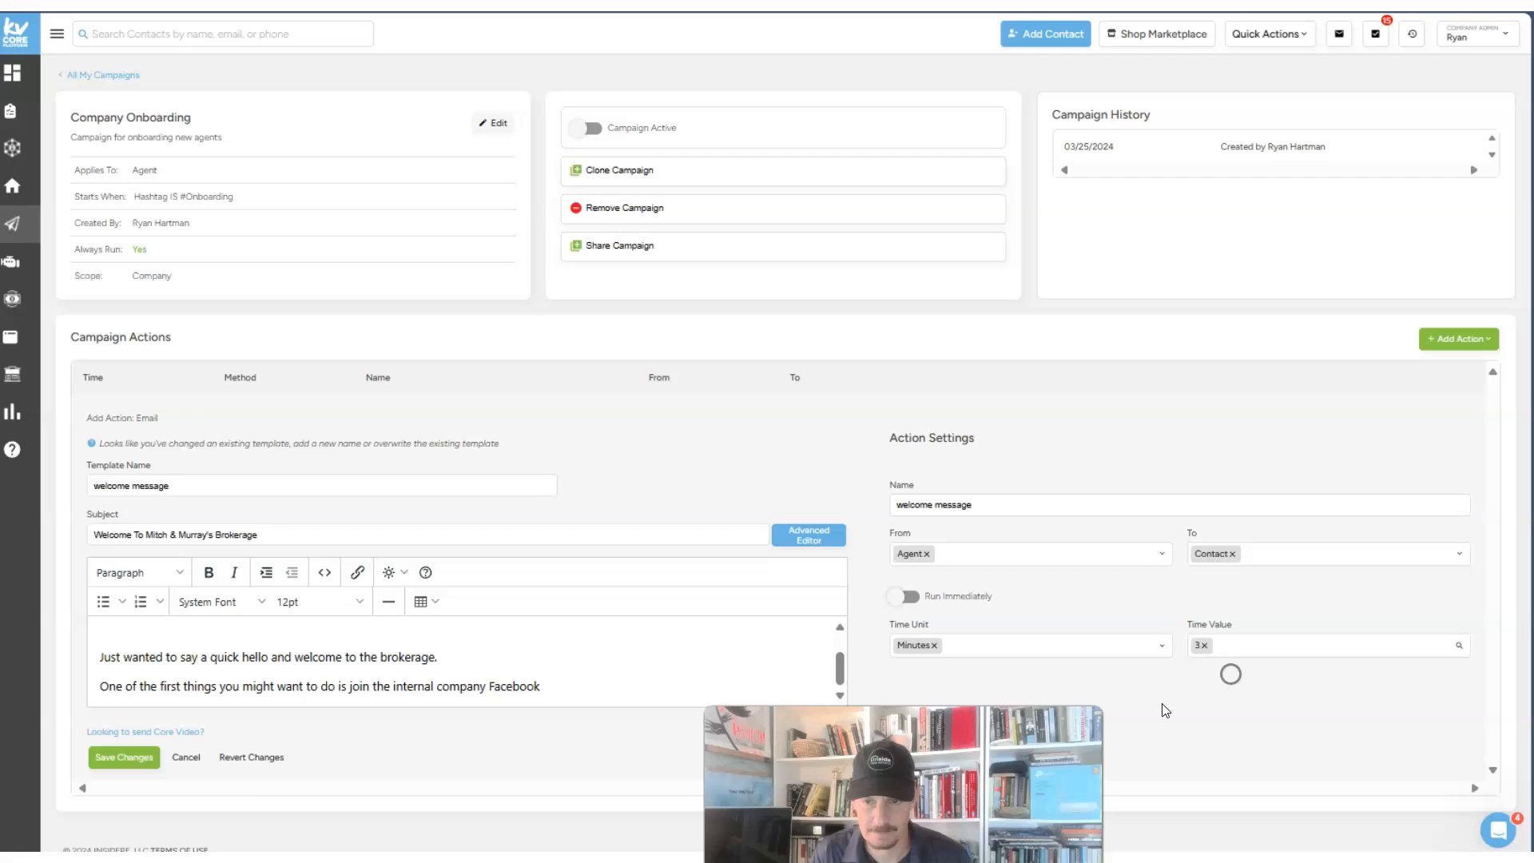
click(124, 757)
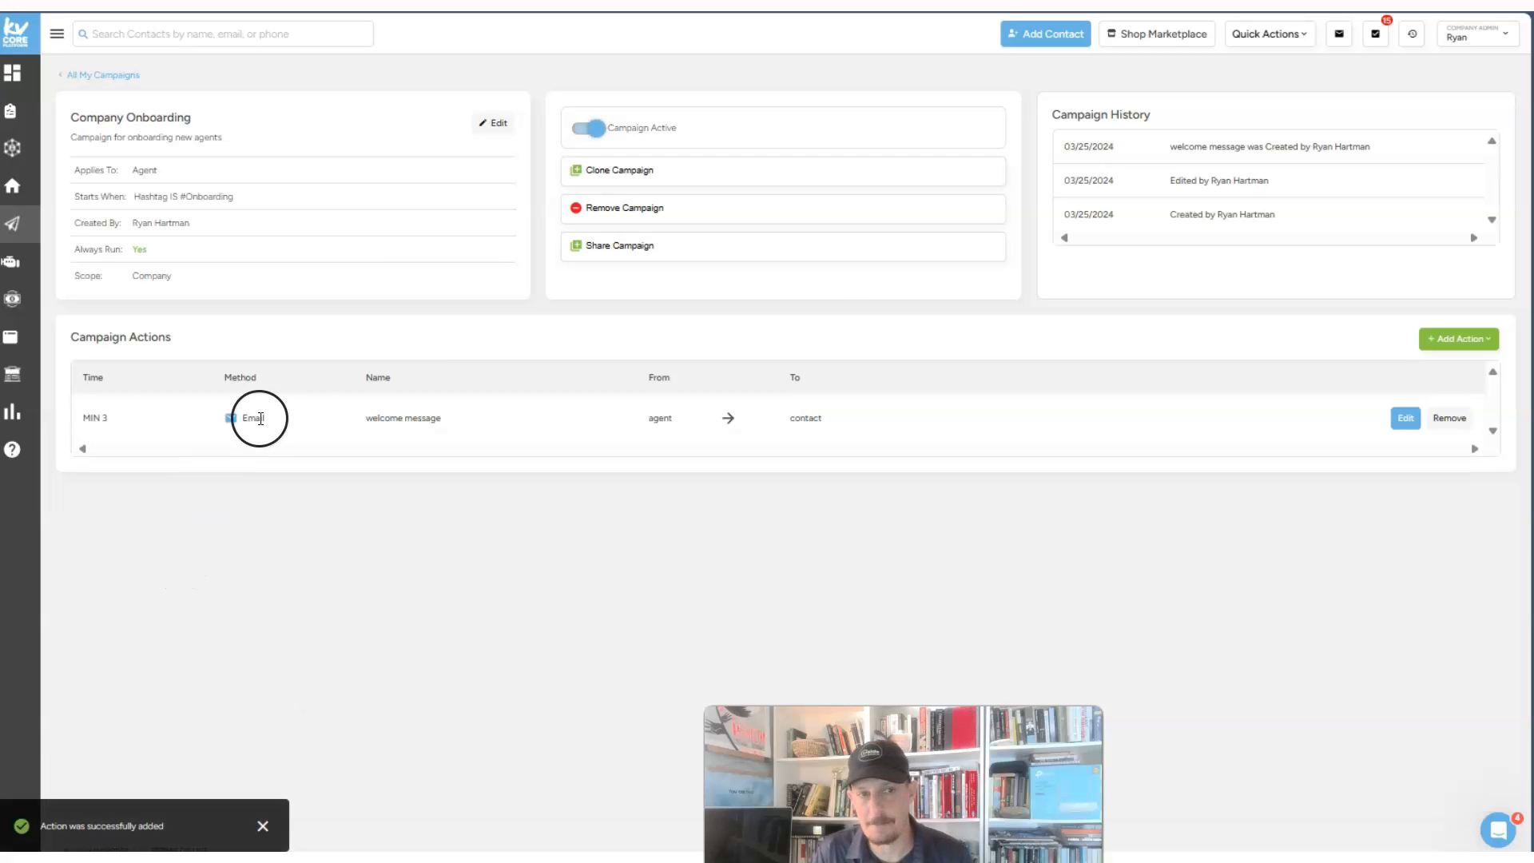
- Preview the welcome email in the advanced template editor, then list the action types again
click(1406, 418)
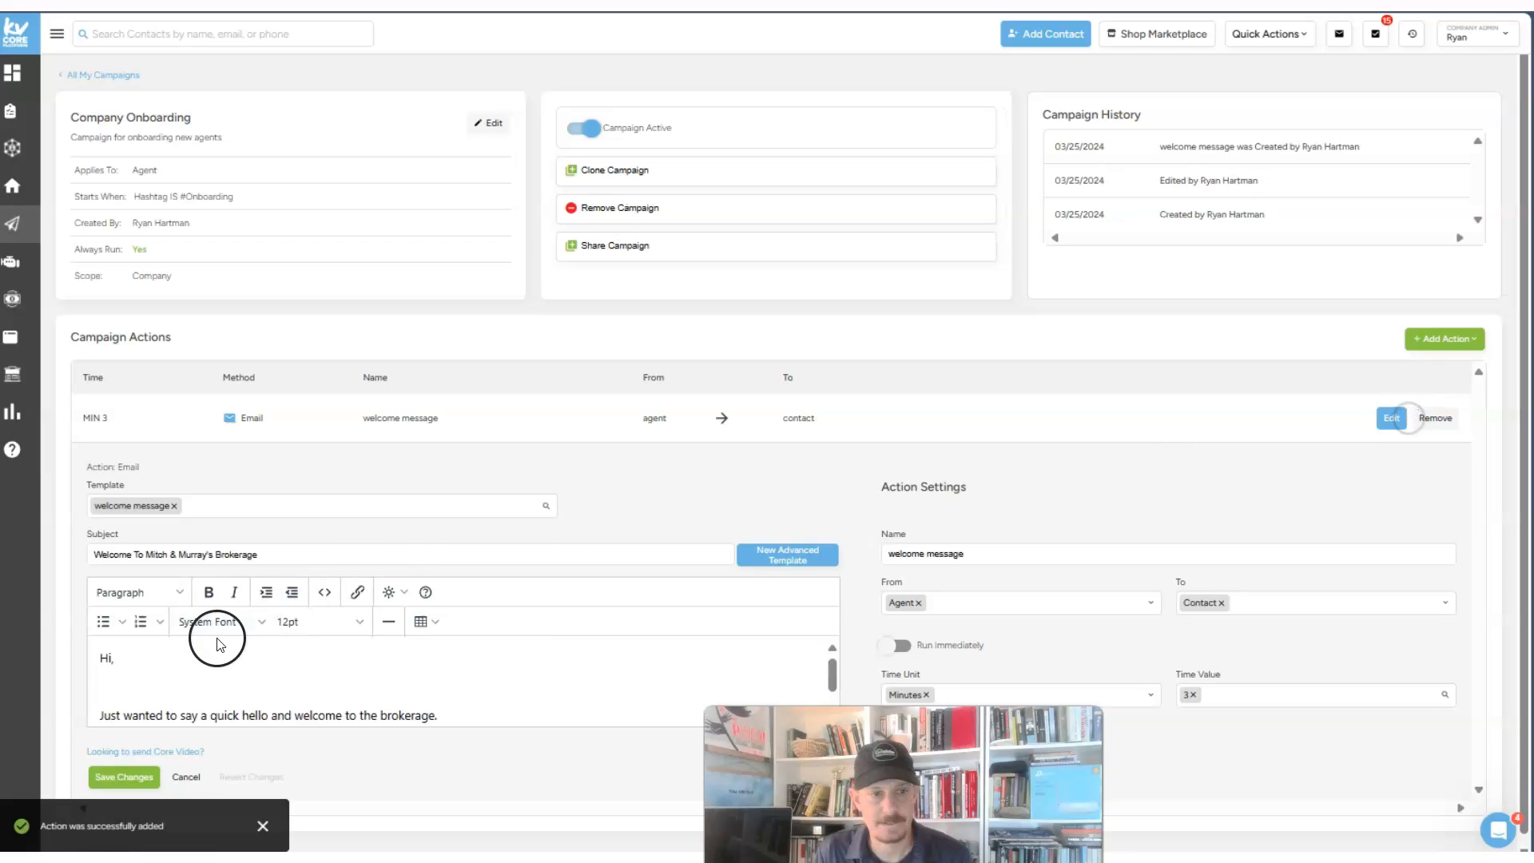
scroll(199, 688, down, 1)
drag(206, 751, 90, 751)
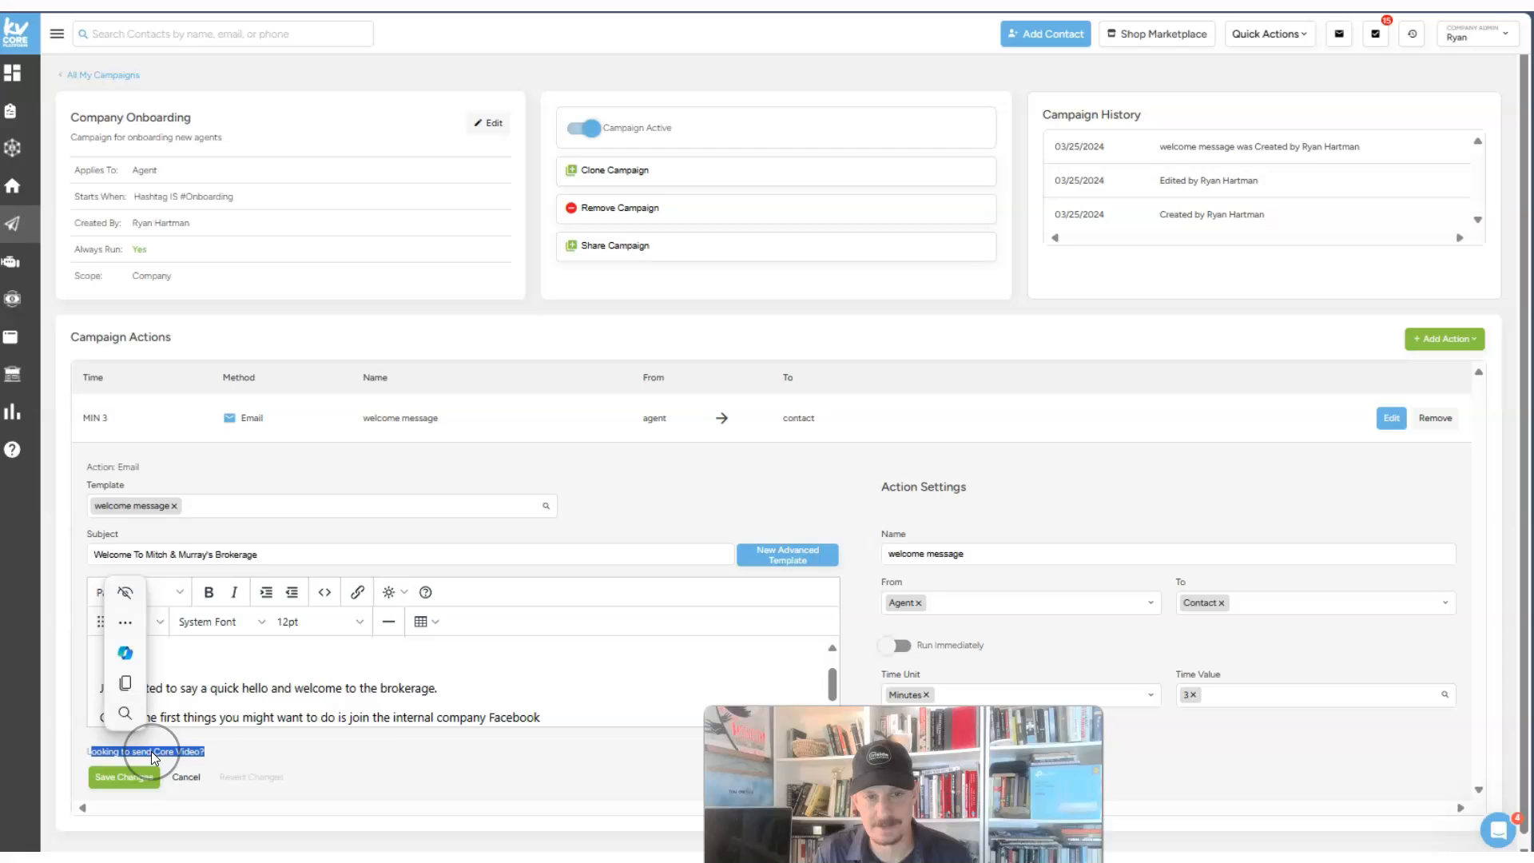
click(715, 500)
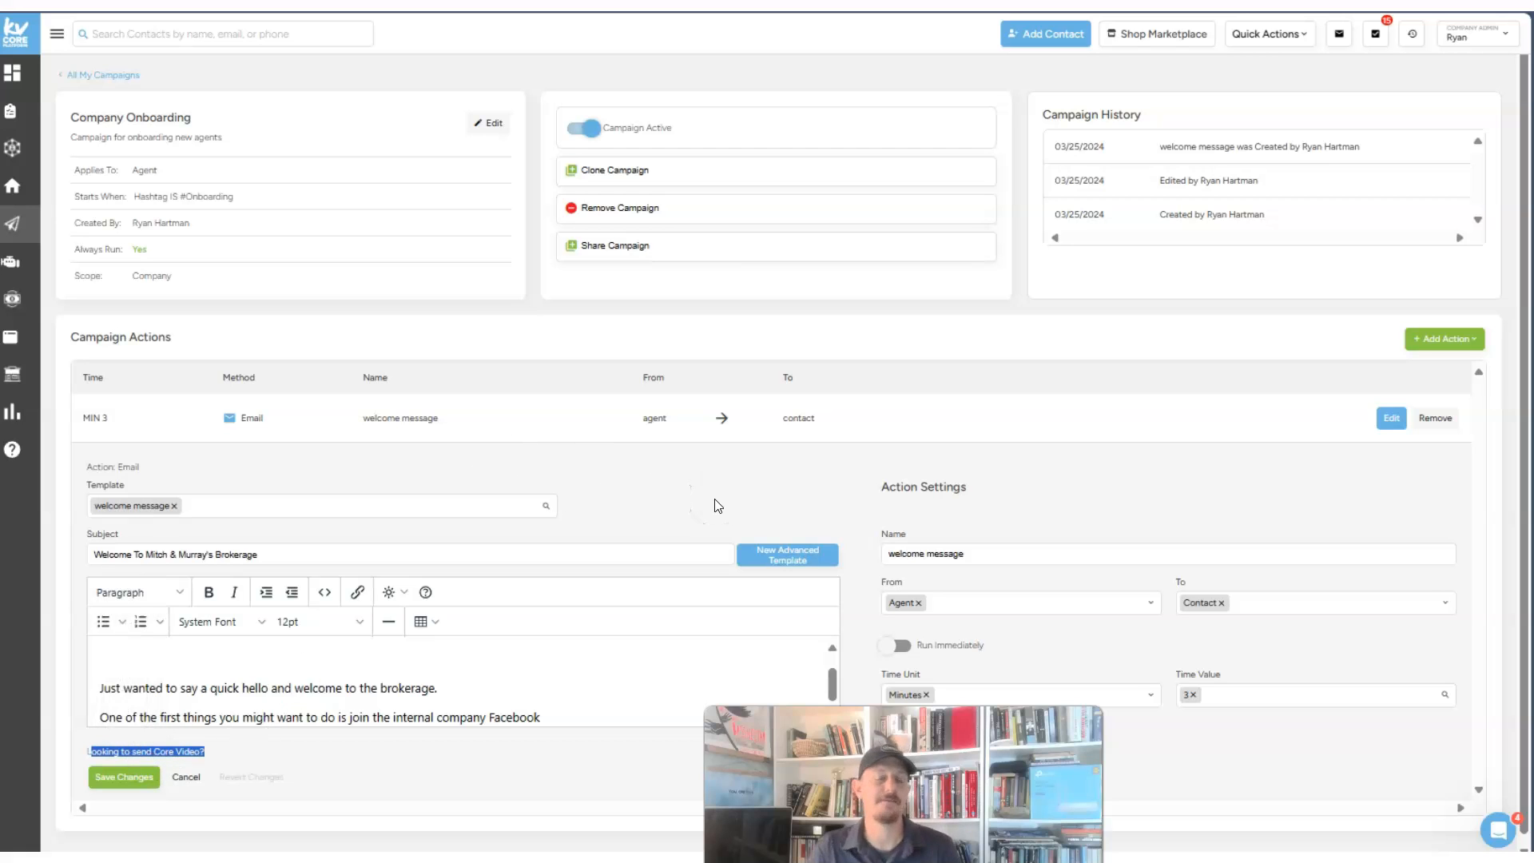
click(779, 555)
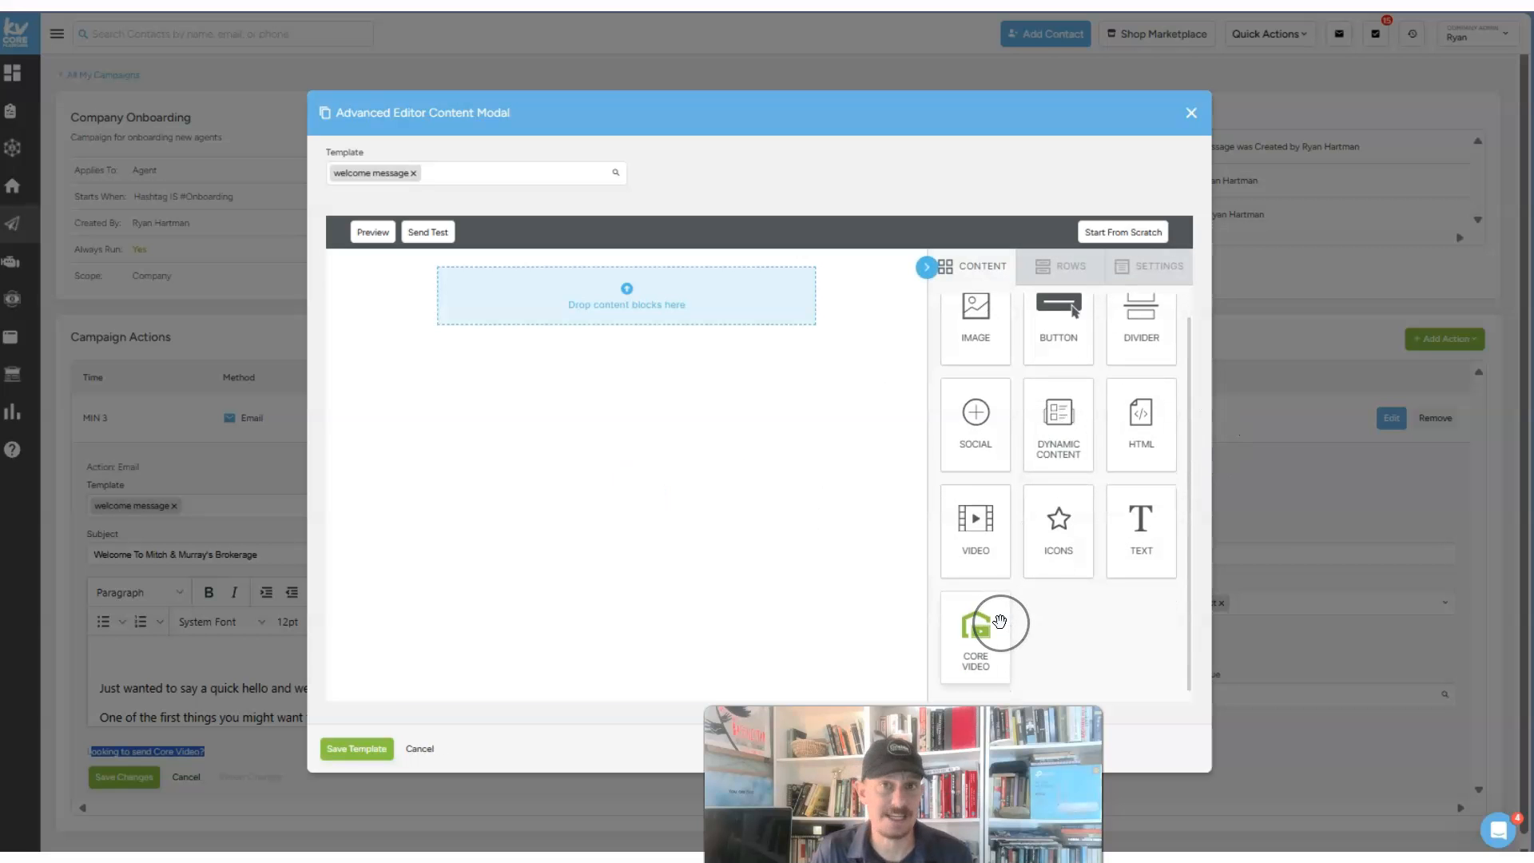
click(1192, 111)
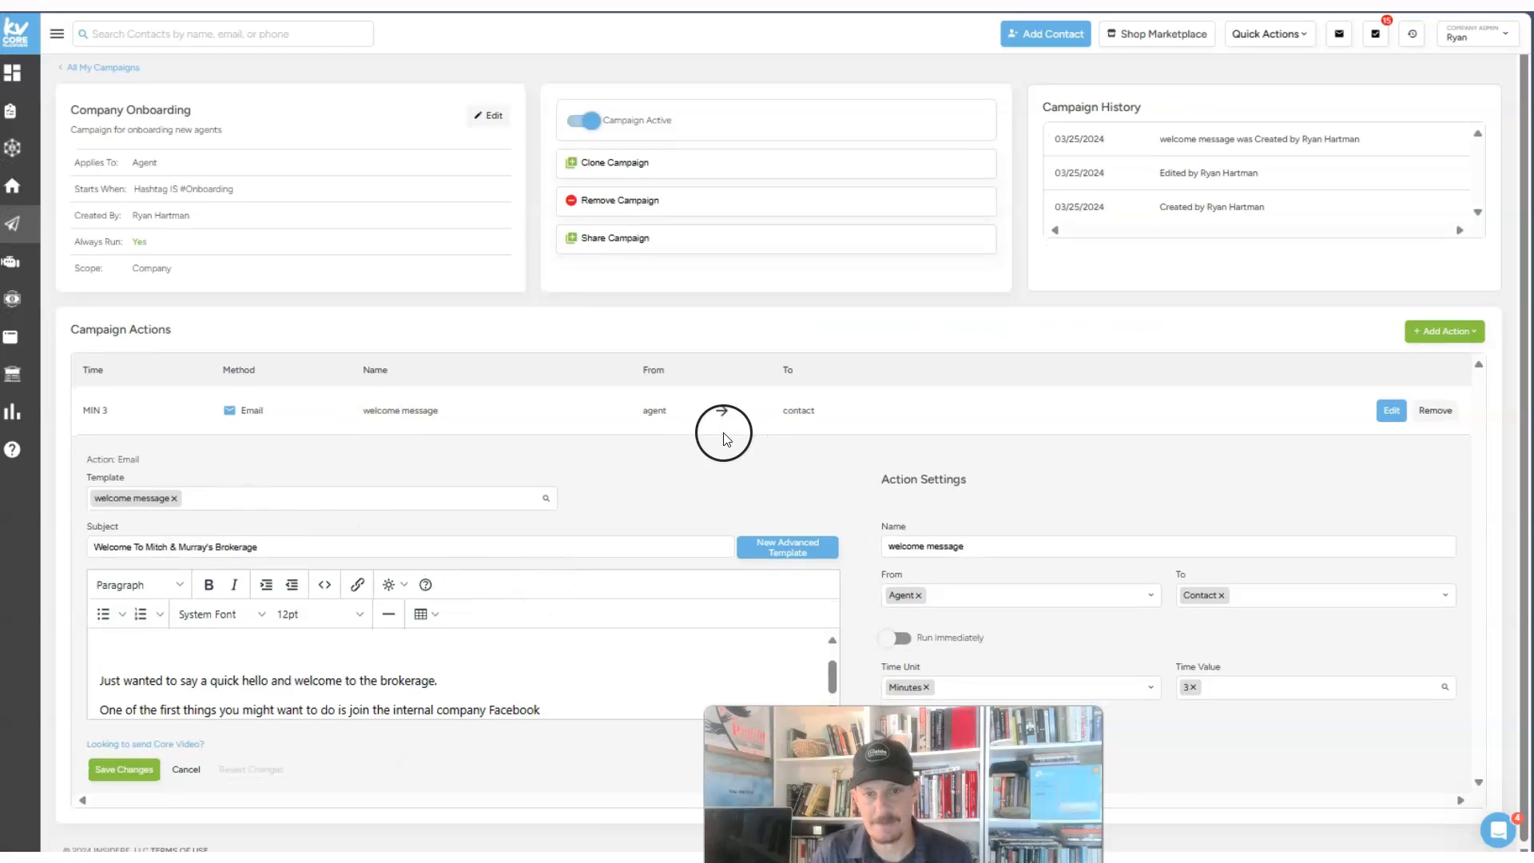
click(1454, 330)
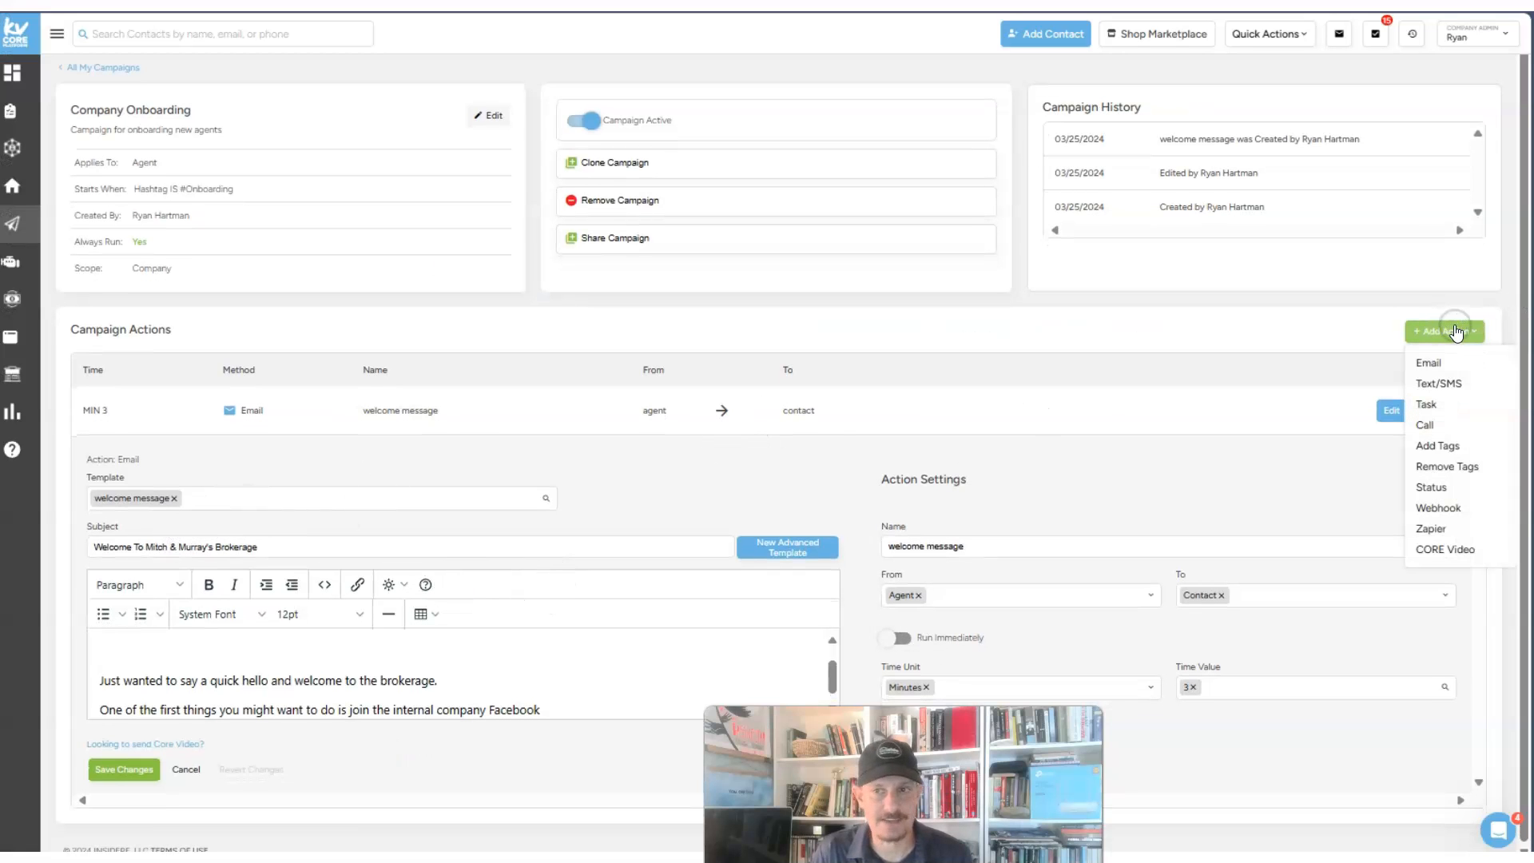
- Add a Text/SMS action with a 28-minute delay
click(1446, 384)
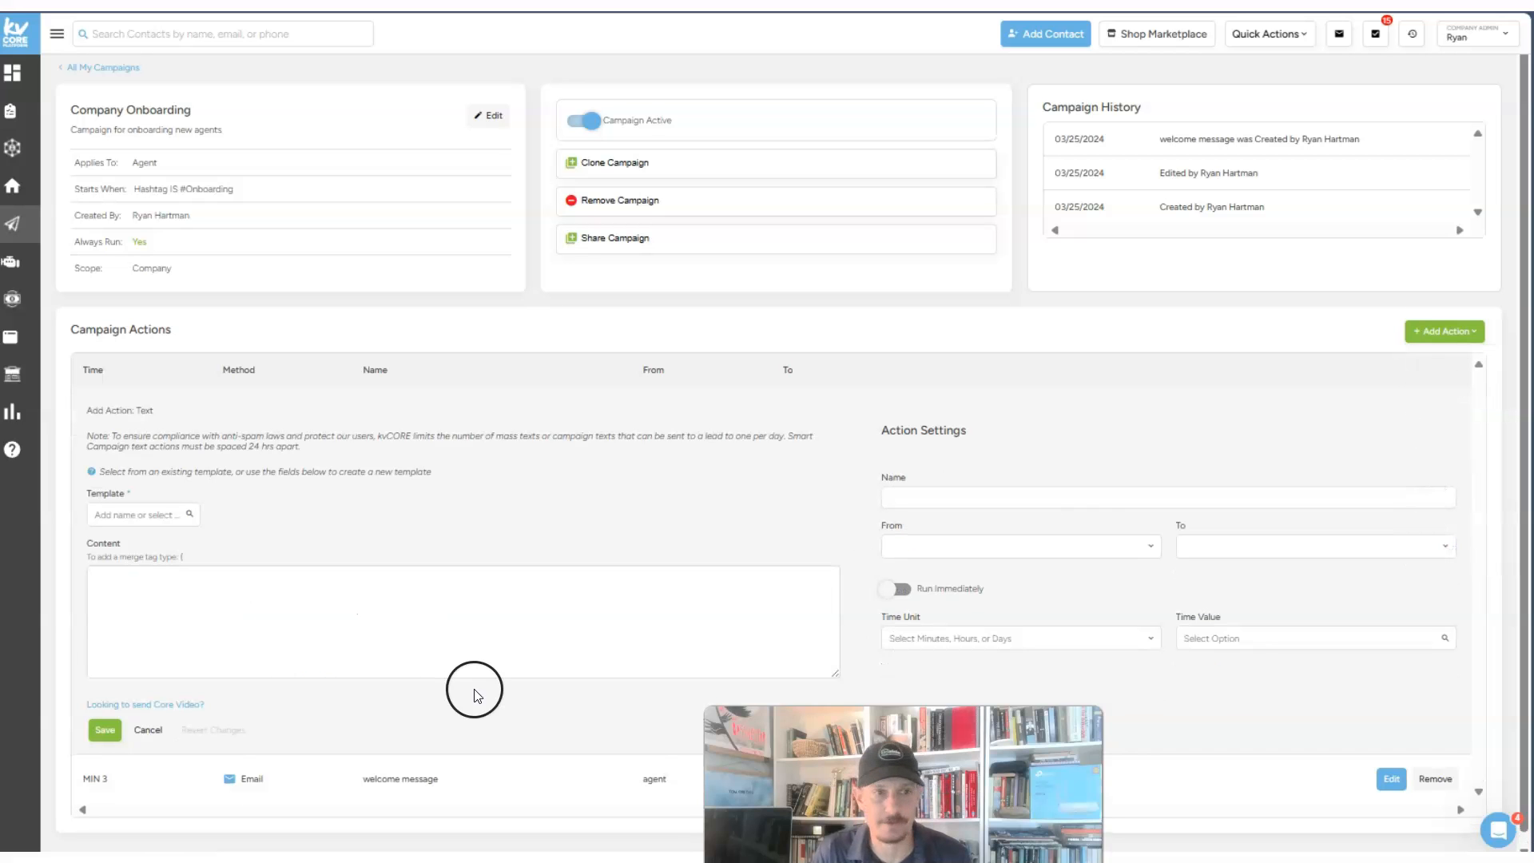
scroll(471, 687, down, 1)
click(932, 623)
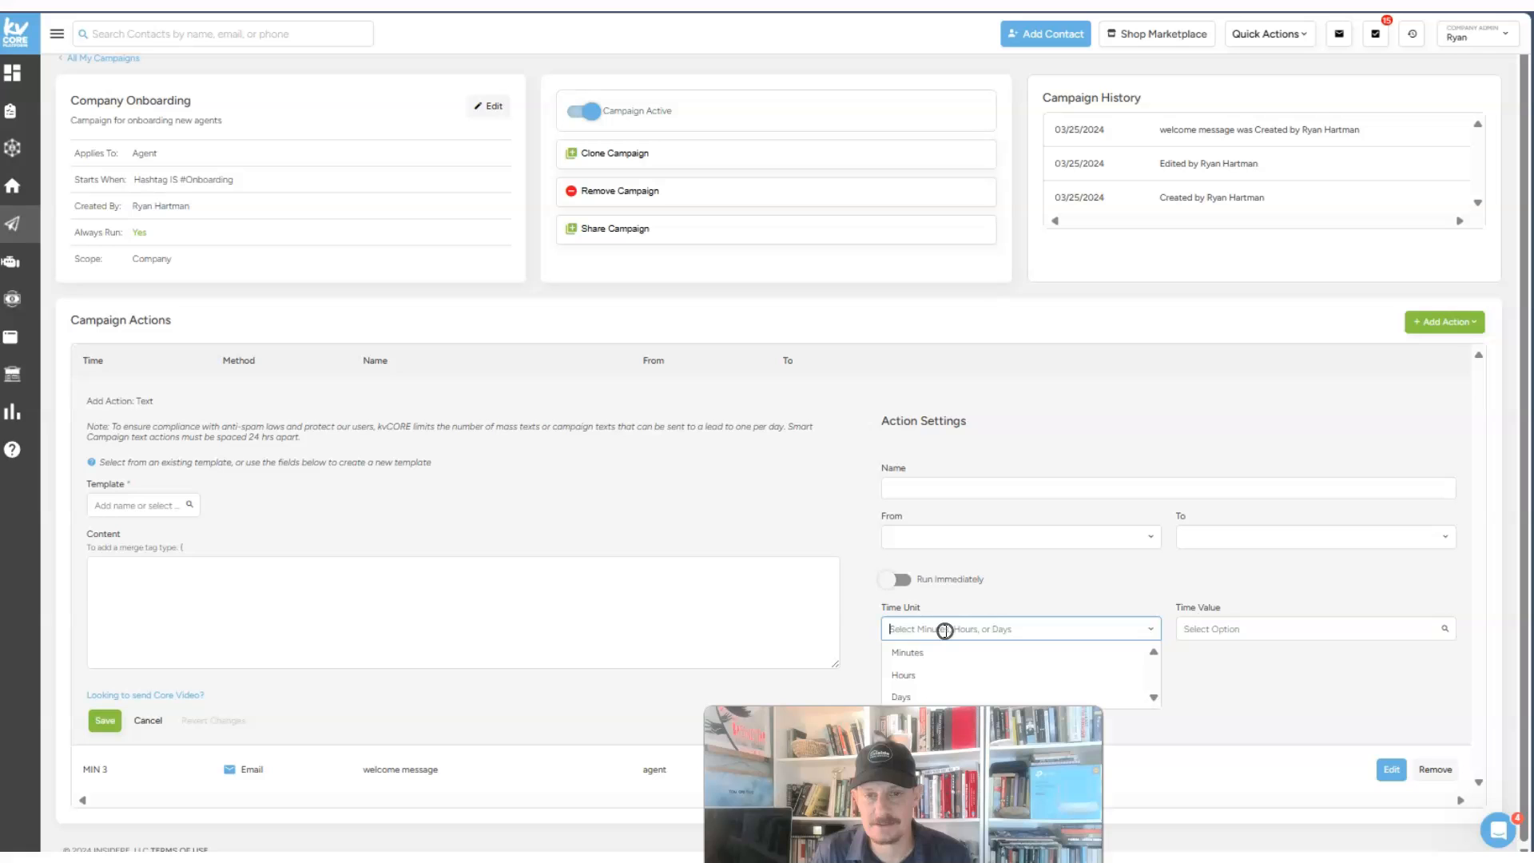
click(951, 654)
click(1208, 636)
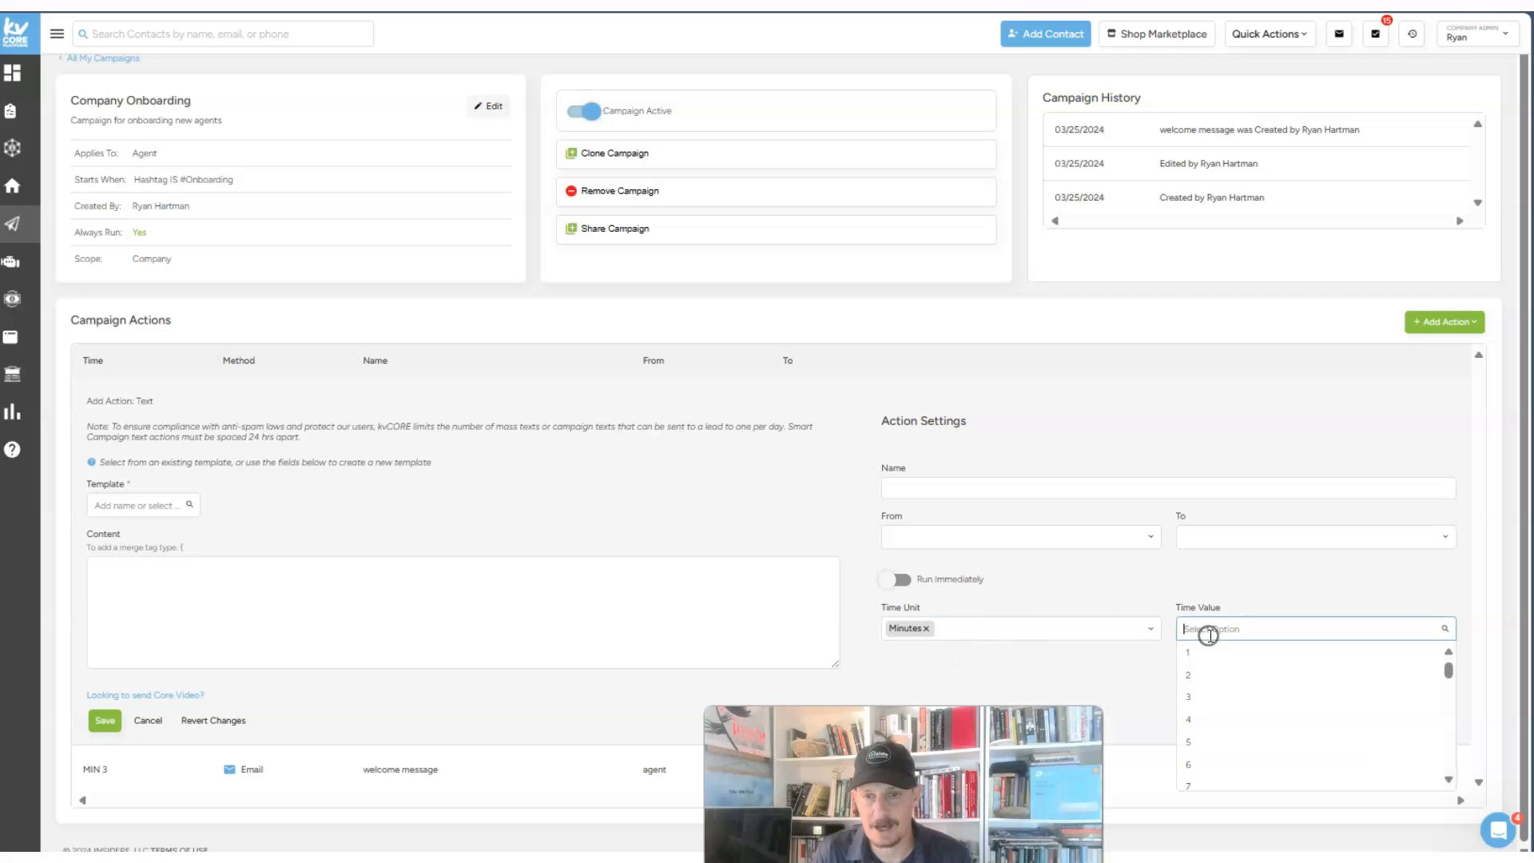
scroll(1222, 716, down, 4)
scroll(1222, 719, down, 3)
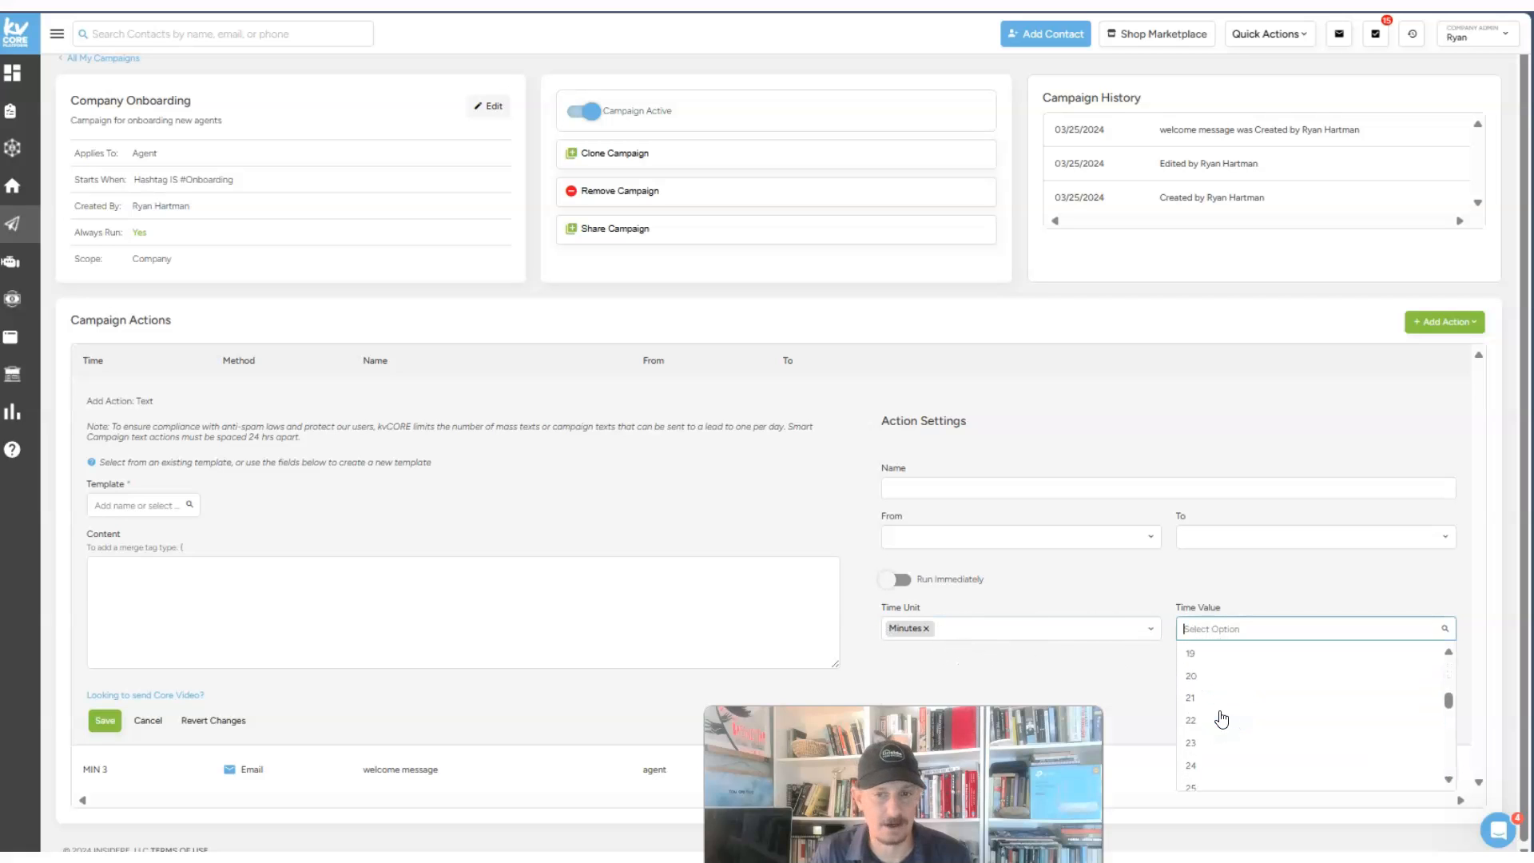
click(1209, 736)
- Write the text 'Hi {lead_first_name}, just making sure you go our onboarding email today?'
click(111, 583)
text(Hi)
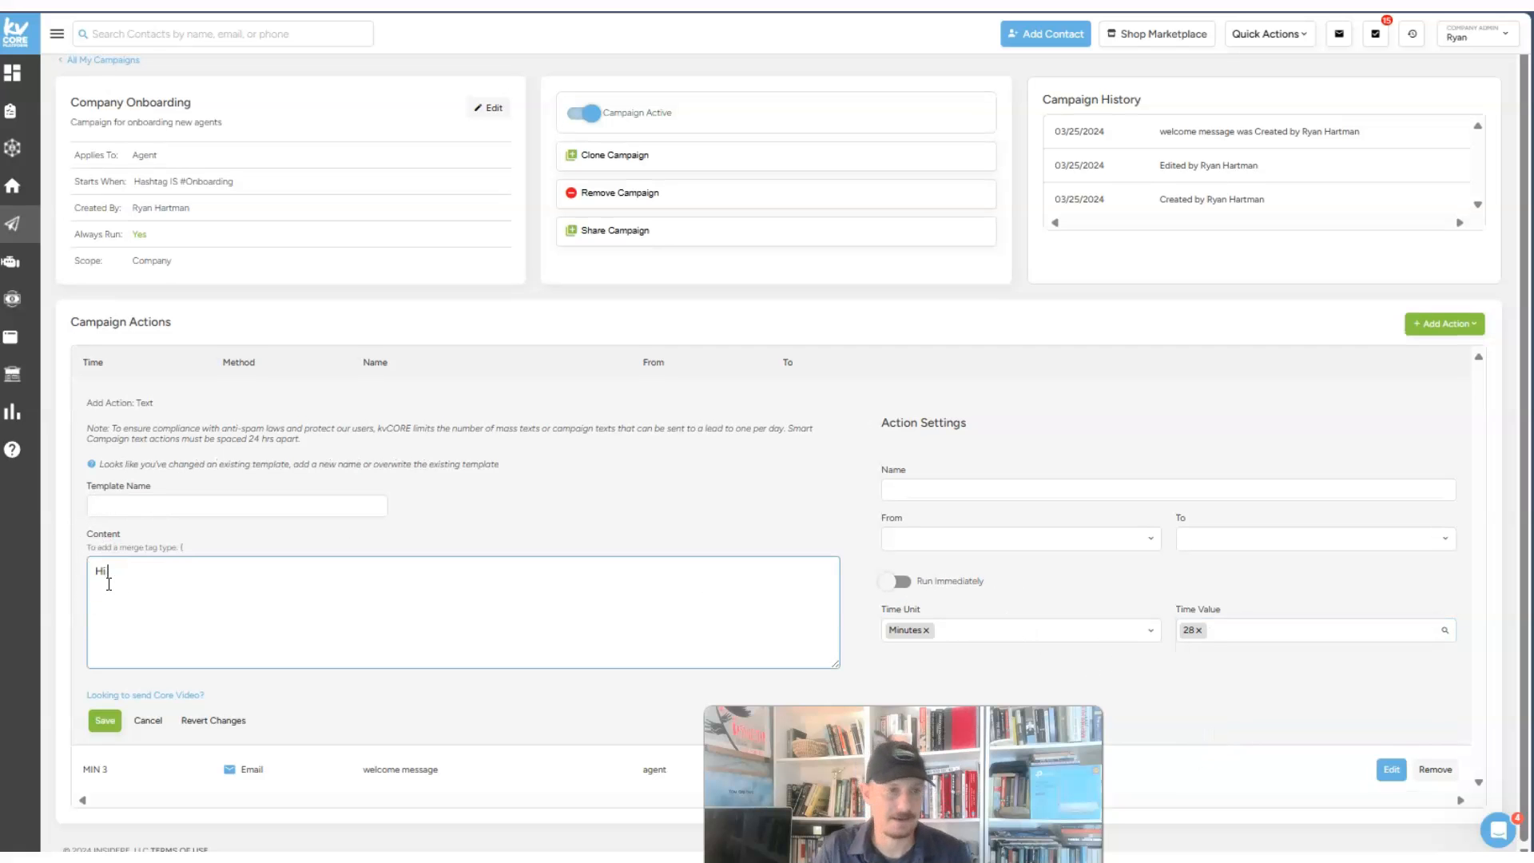
text( {)
click(126, 692)
click(231, 588)
click(199, 577)
text(.)
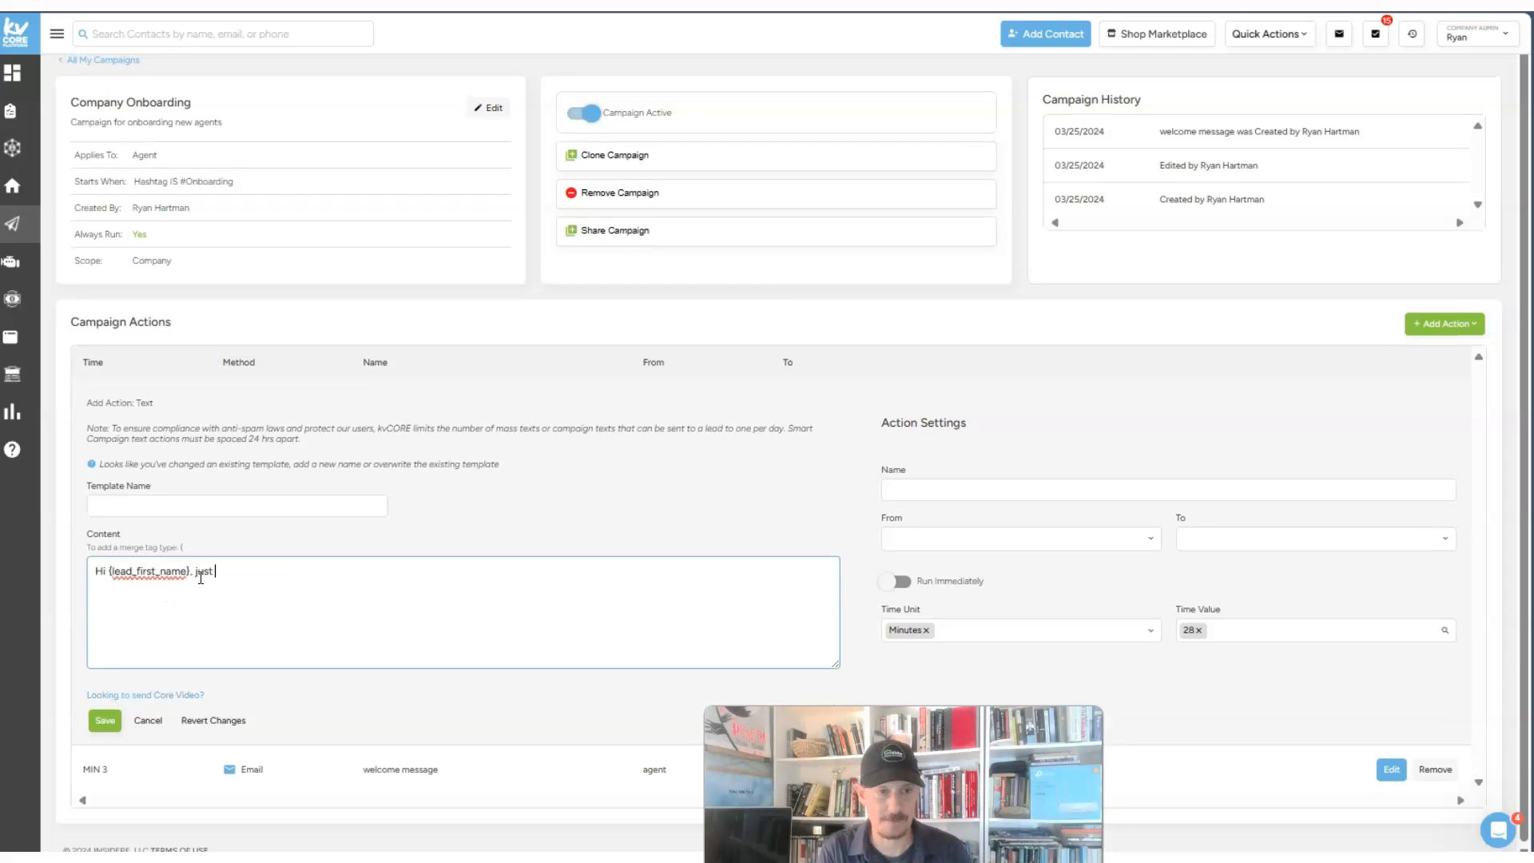
text( just making sure you go our onboarind emai)
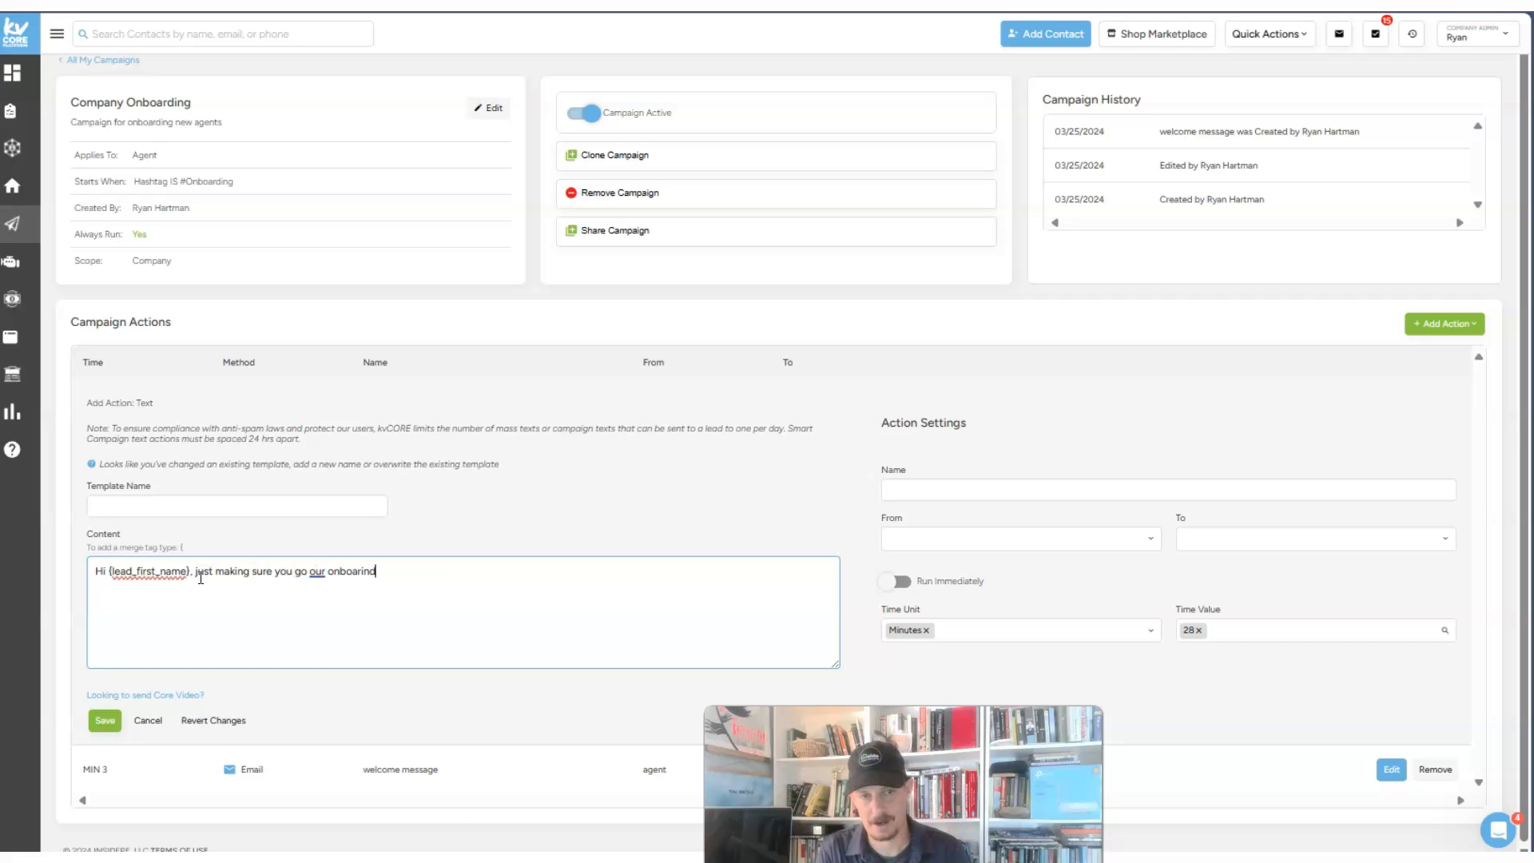
key(BackSpace)
key(BackSpace)
key(BackSpace)
text(ding email today? -)
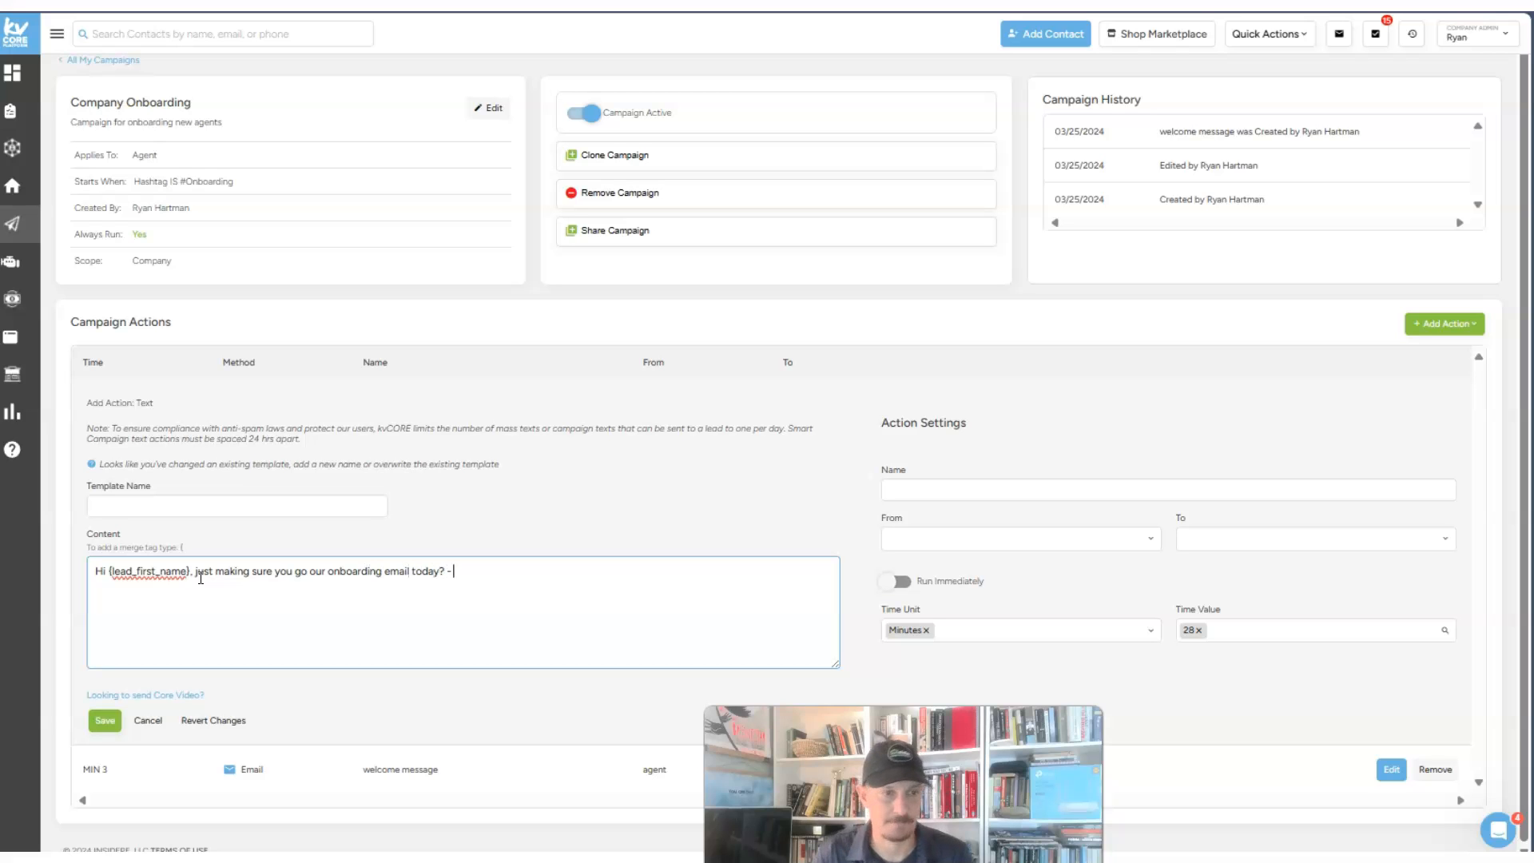
drag(453, 571, 228, 572)
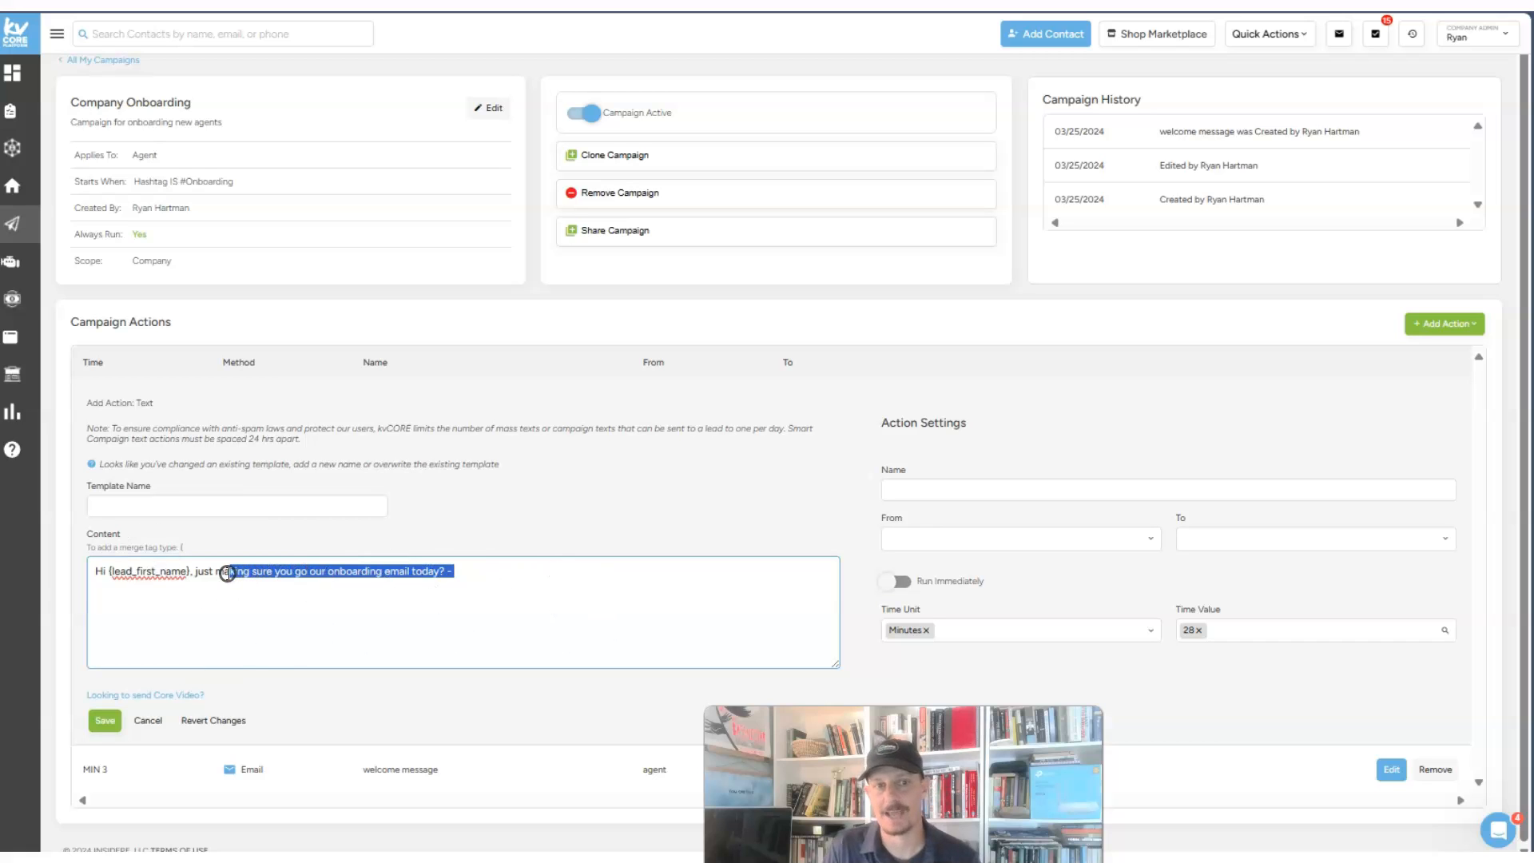
- Try saving the drafted text action, which flags missing template name, name, sender and recipient
click(1446, 336)
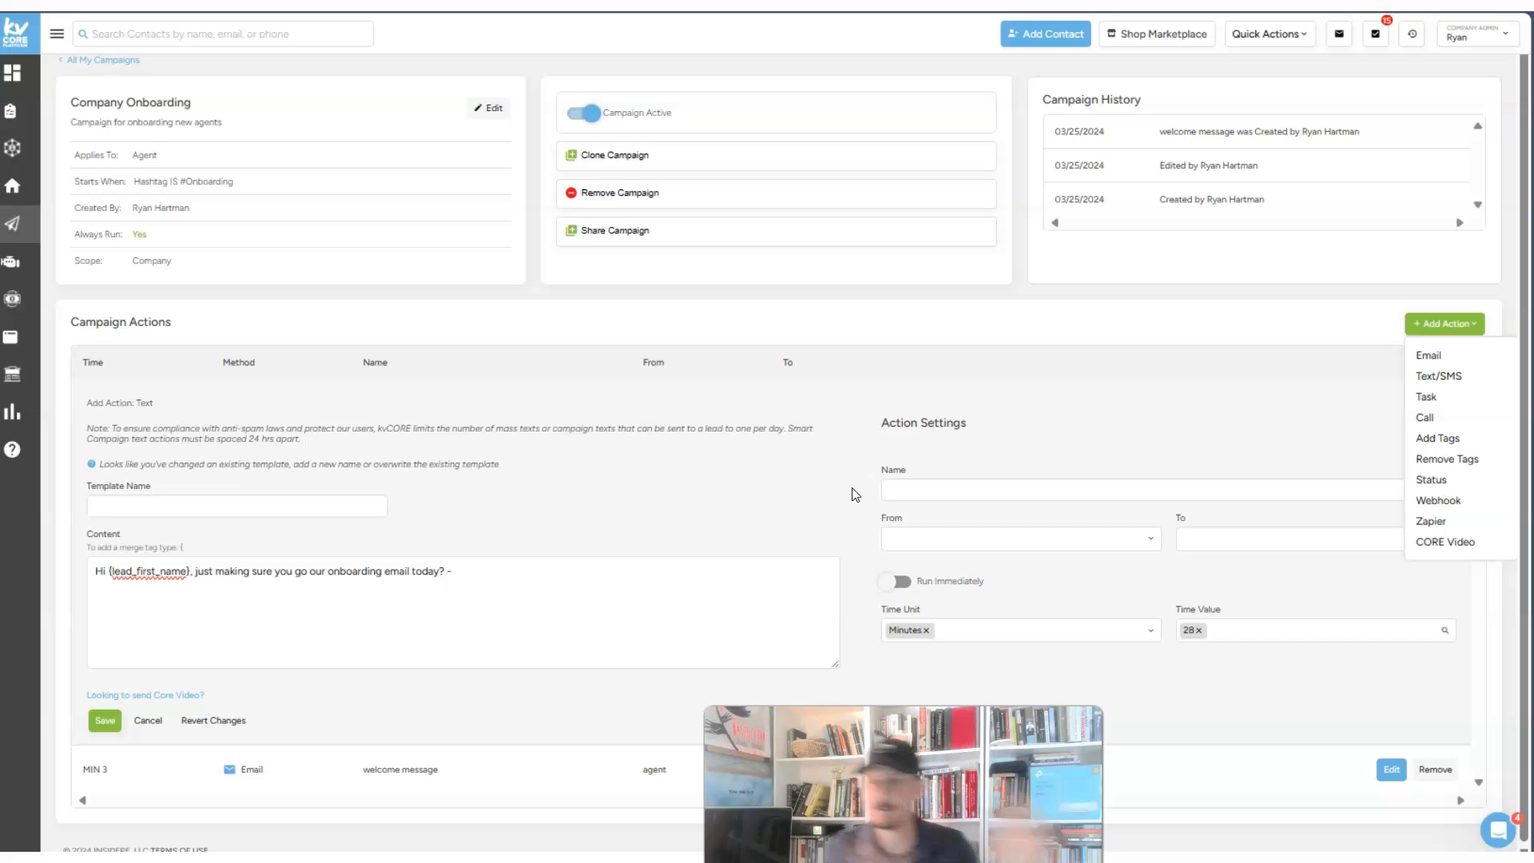
click(1119, 390)
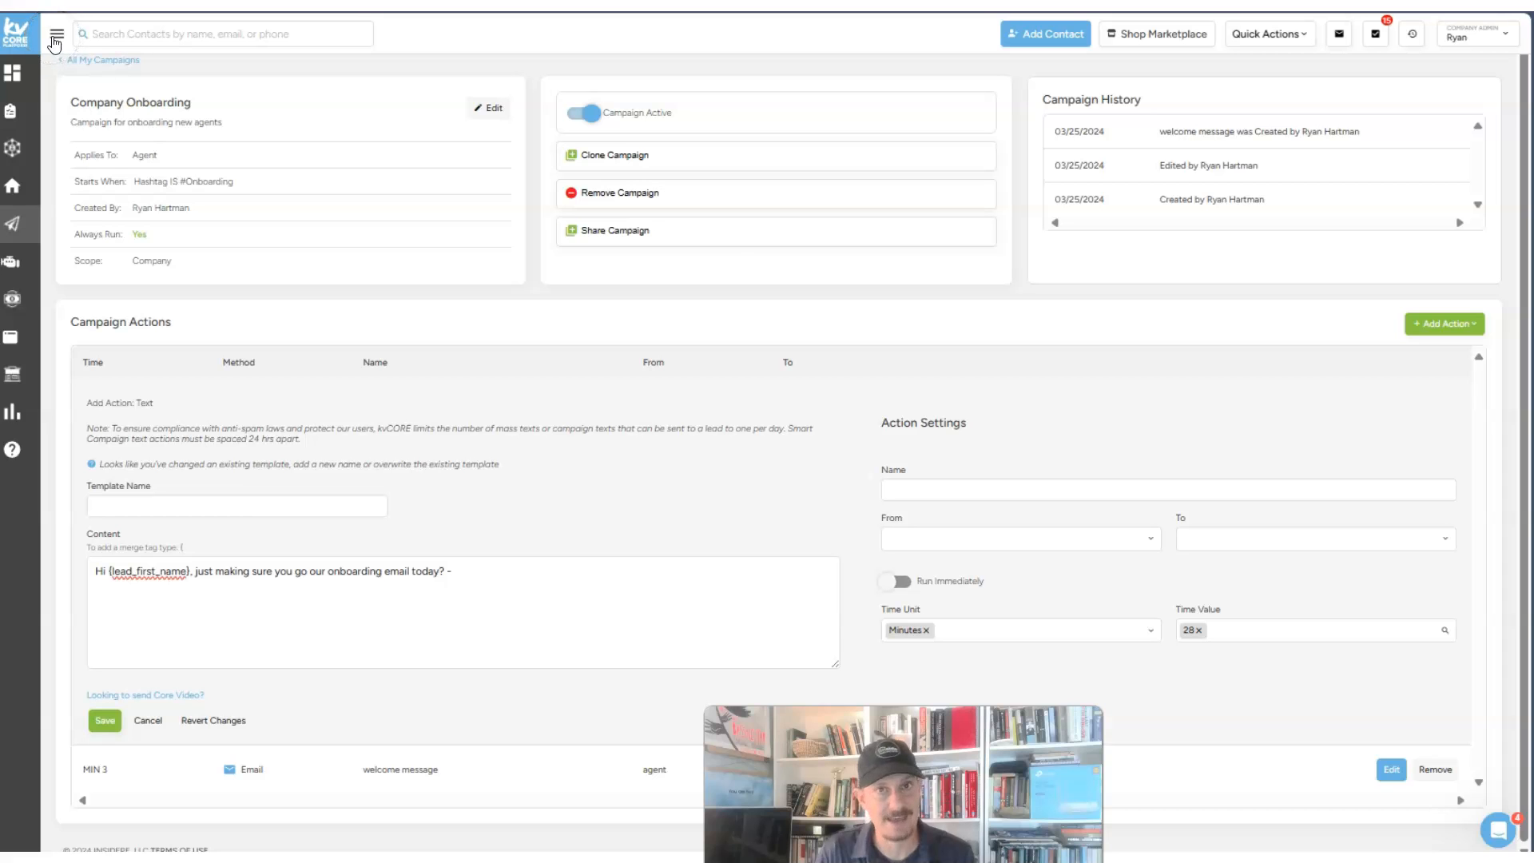
click(104, 720)
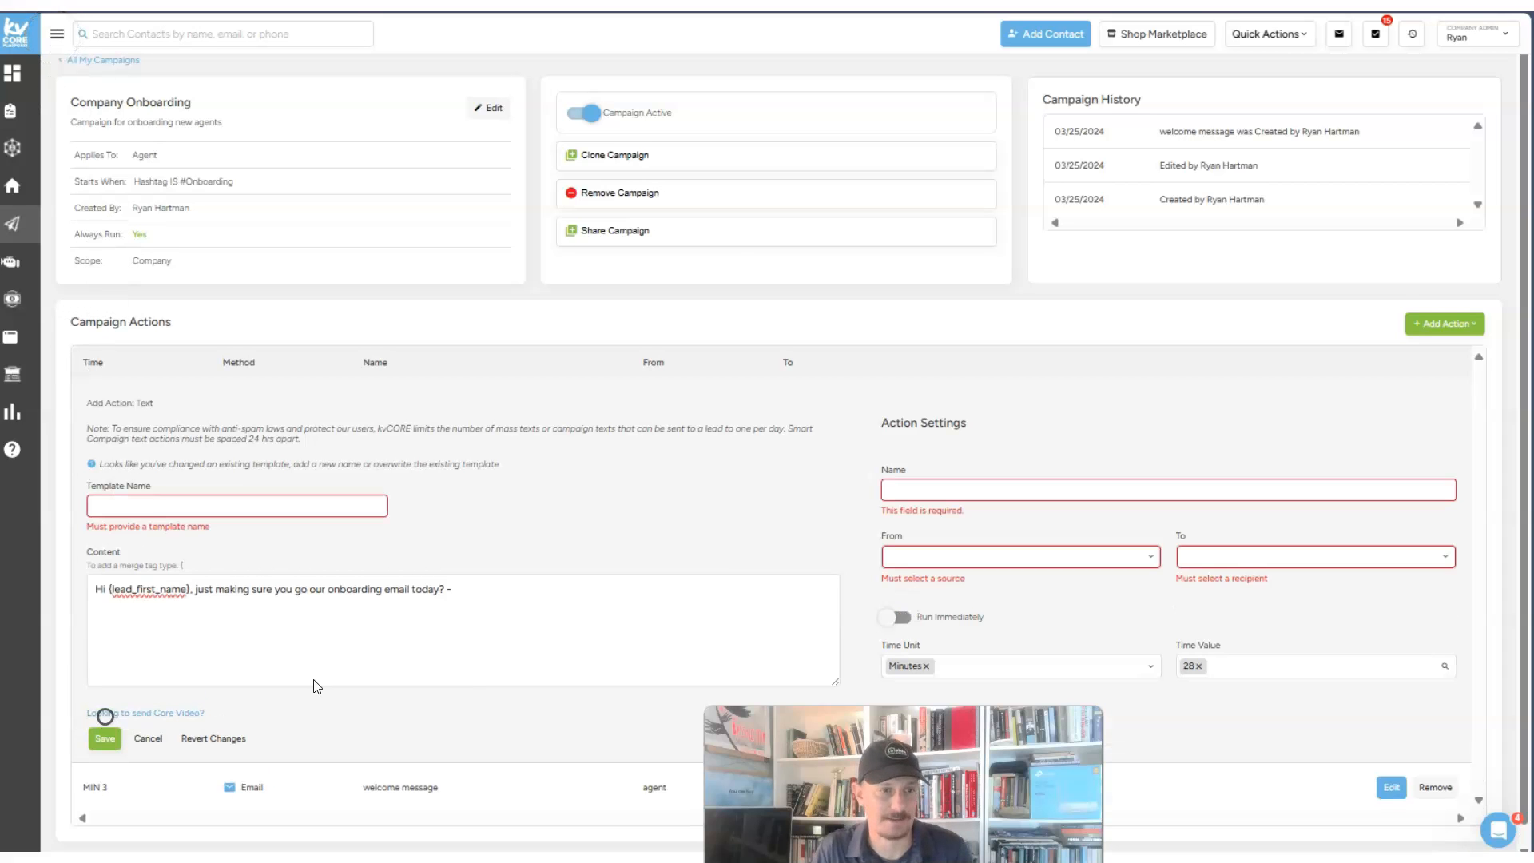
- Switch the Company Onboarding campaign to inactive
scroll(742, 500, up, 1)
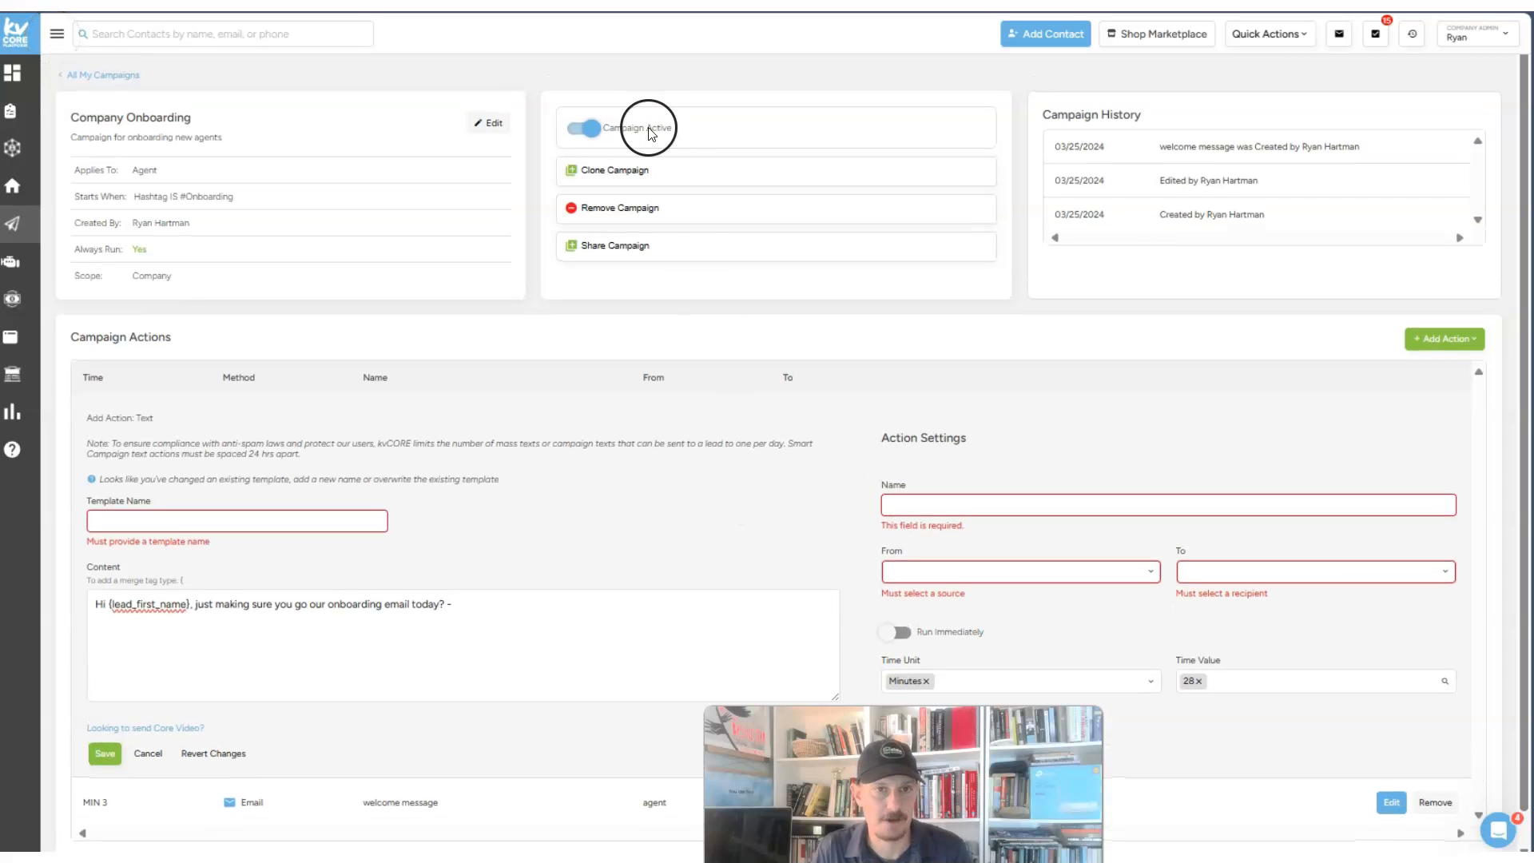
click(578, 126)
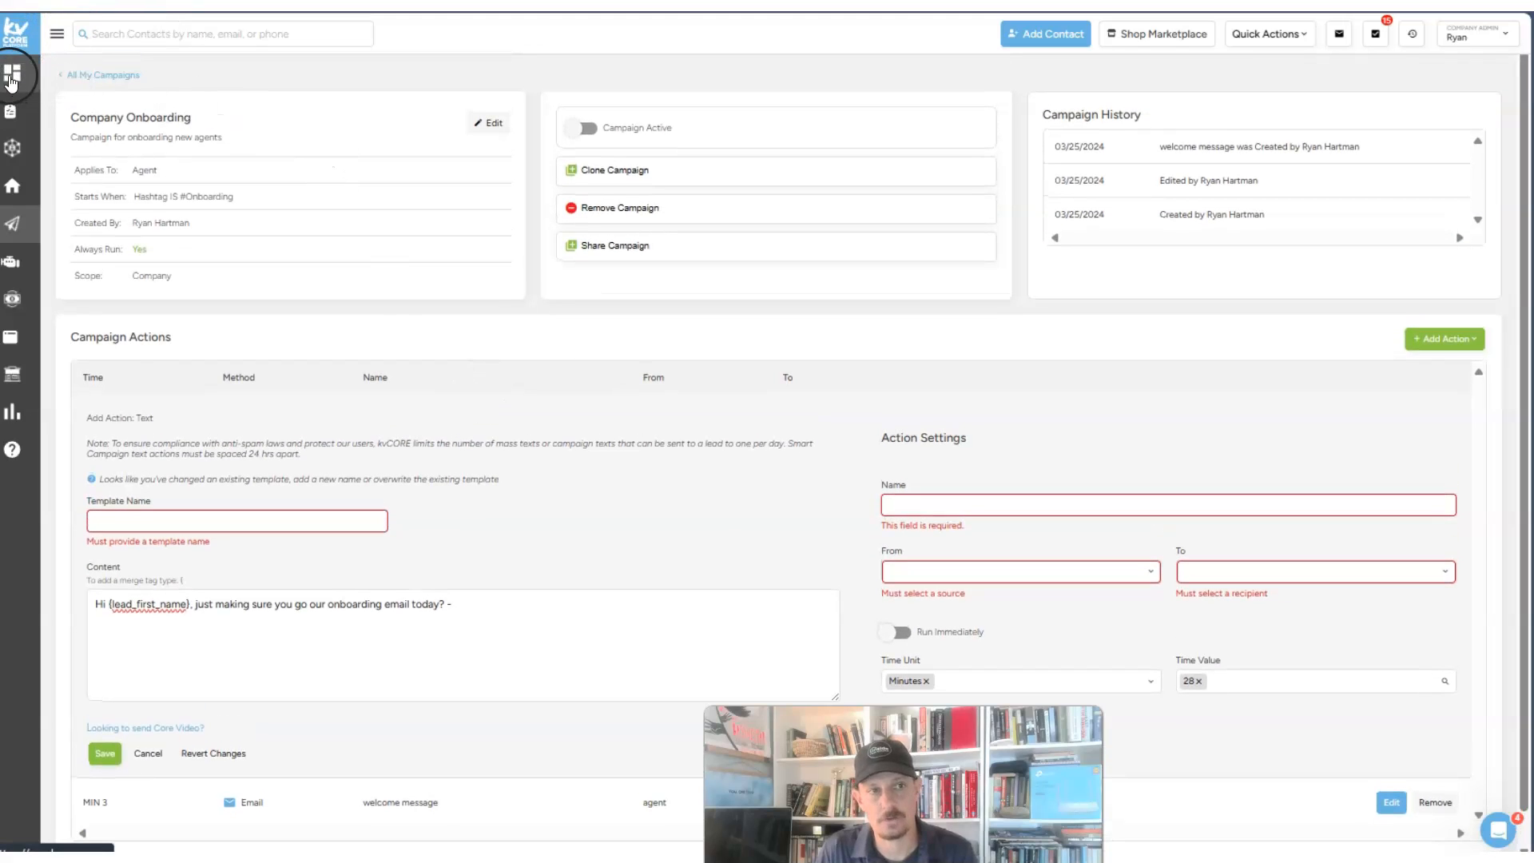
click(58, 34)
- Start a new contact from Smart CRM with the test agent's first name, last name and email
click(50, 148)
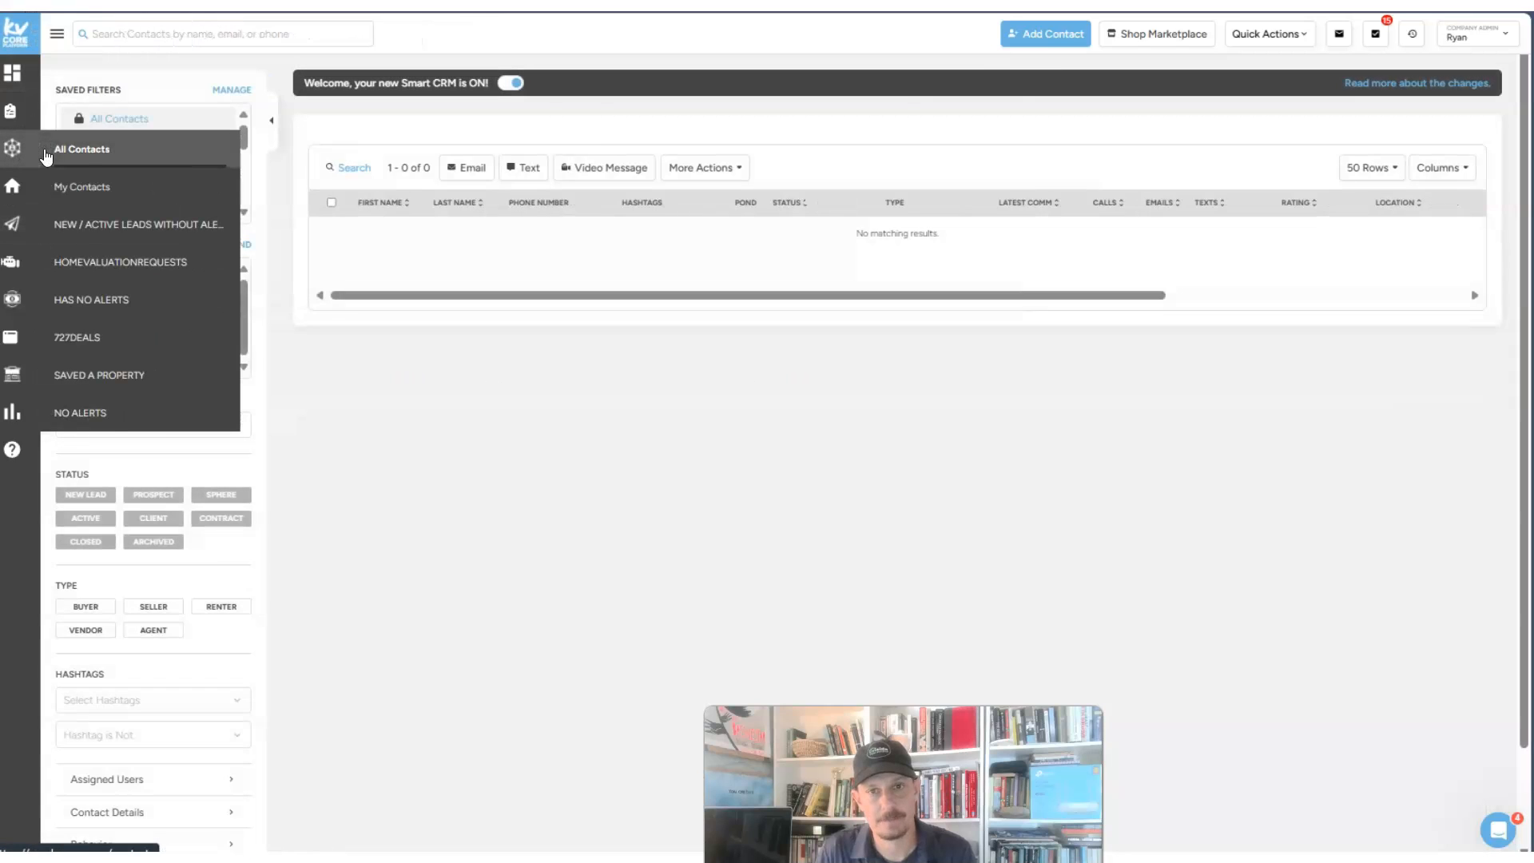
click(1045, 34)
click(634, 218)
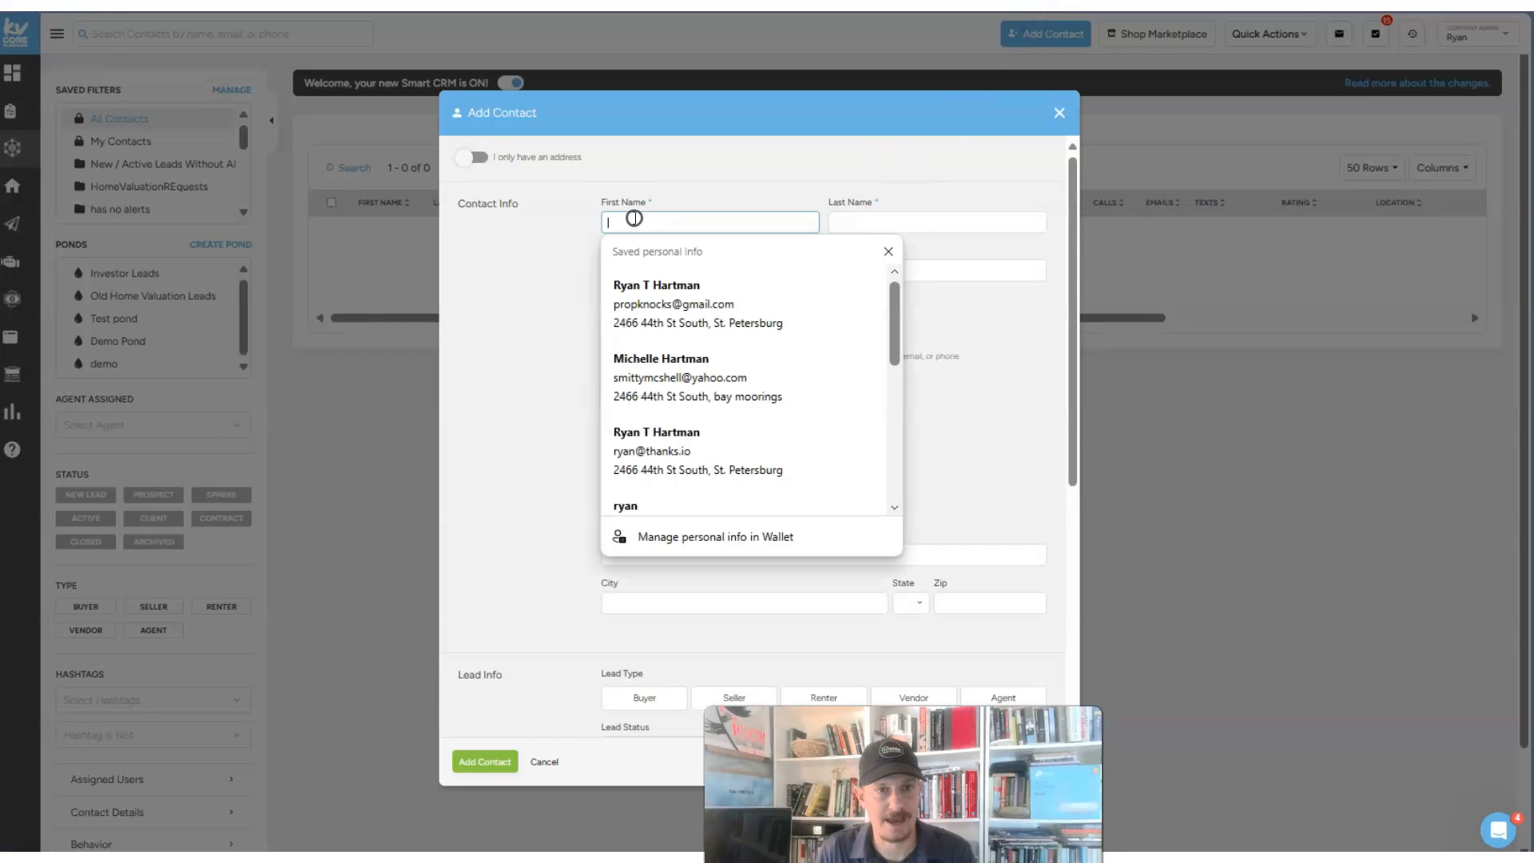
text(New)
key(Tab)
text(Agentatcompany)
key(Tab)
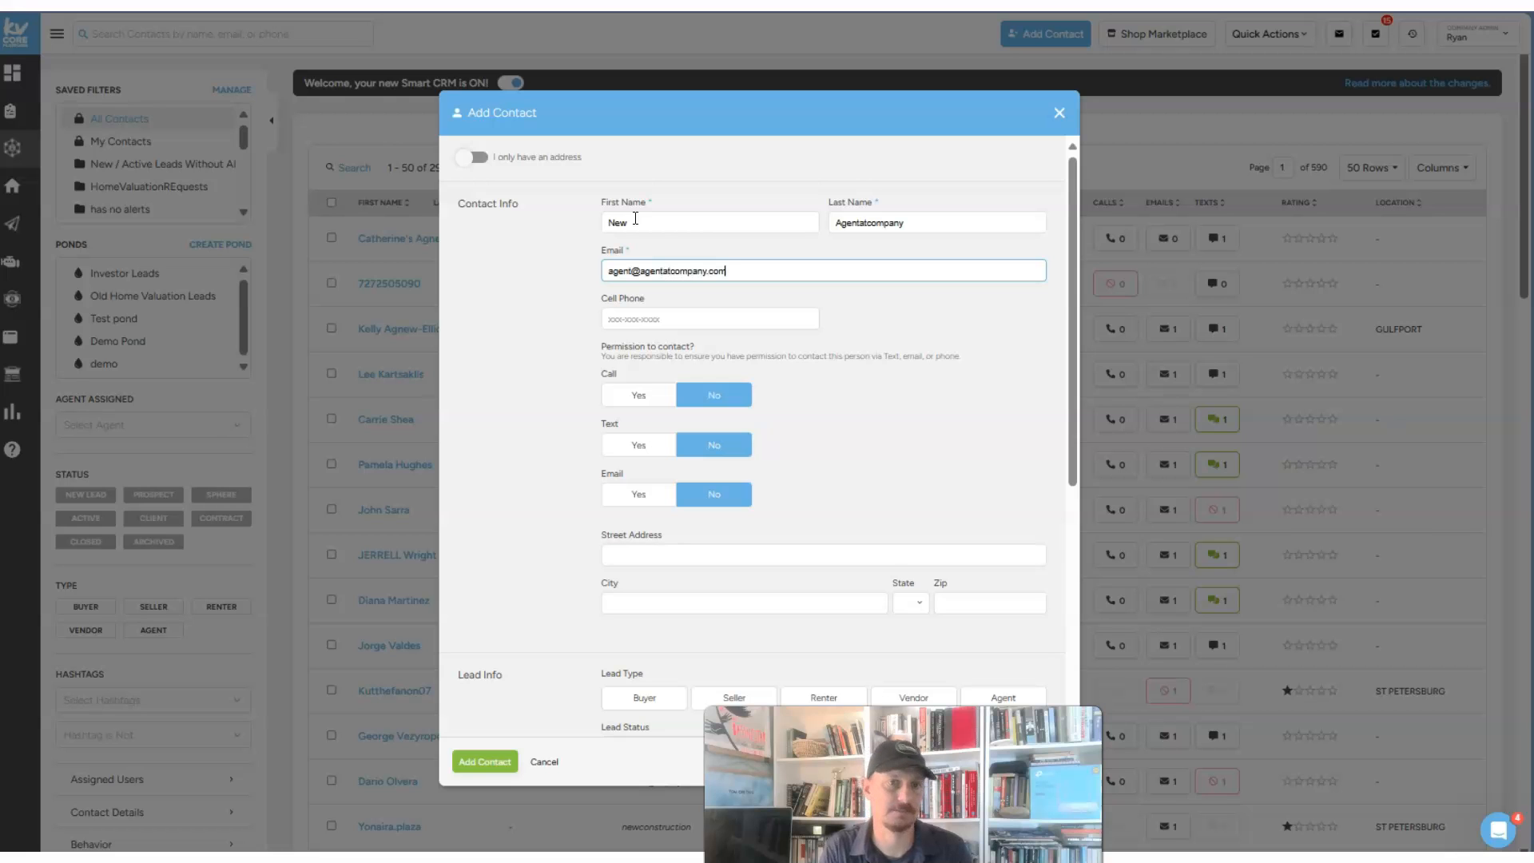
- Mark the new contact's type as Agent
scroll(866, 599, down, 5)
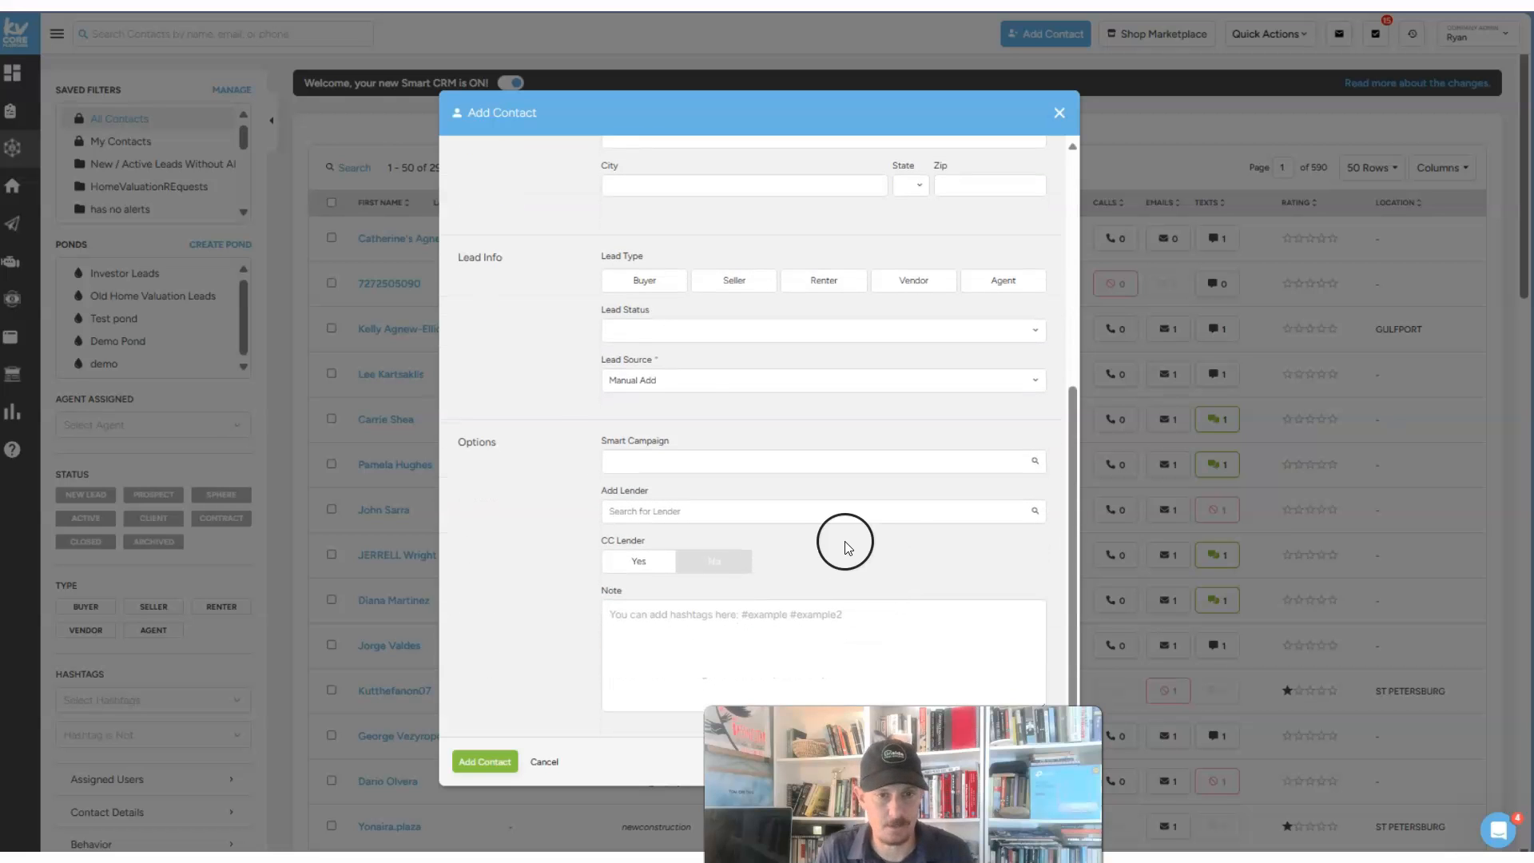
scroll(698, 360, up, 3)
scroll(720, 383, down, 2)
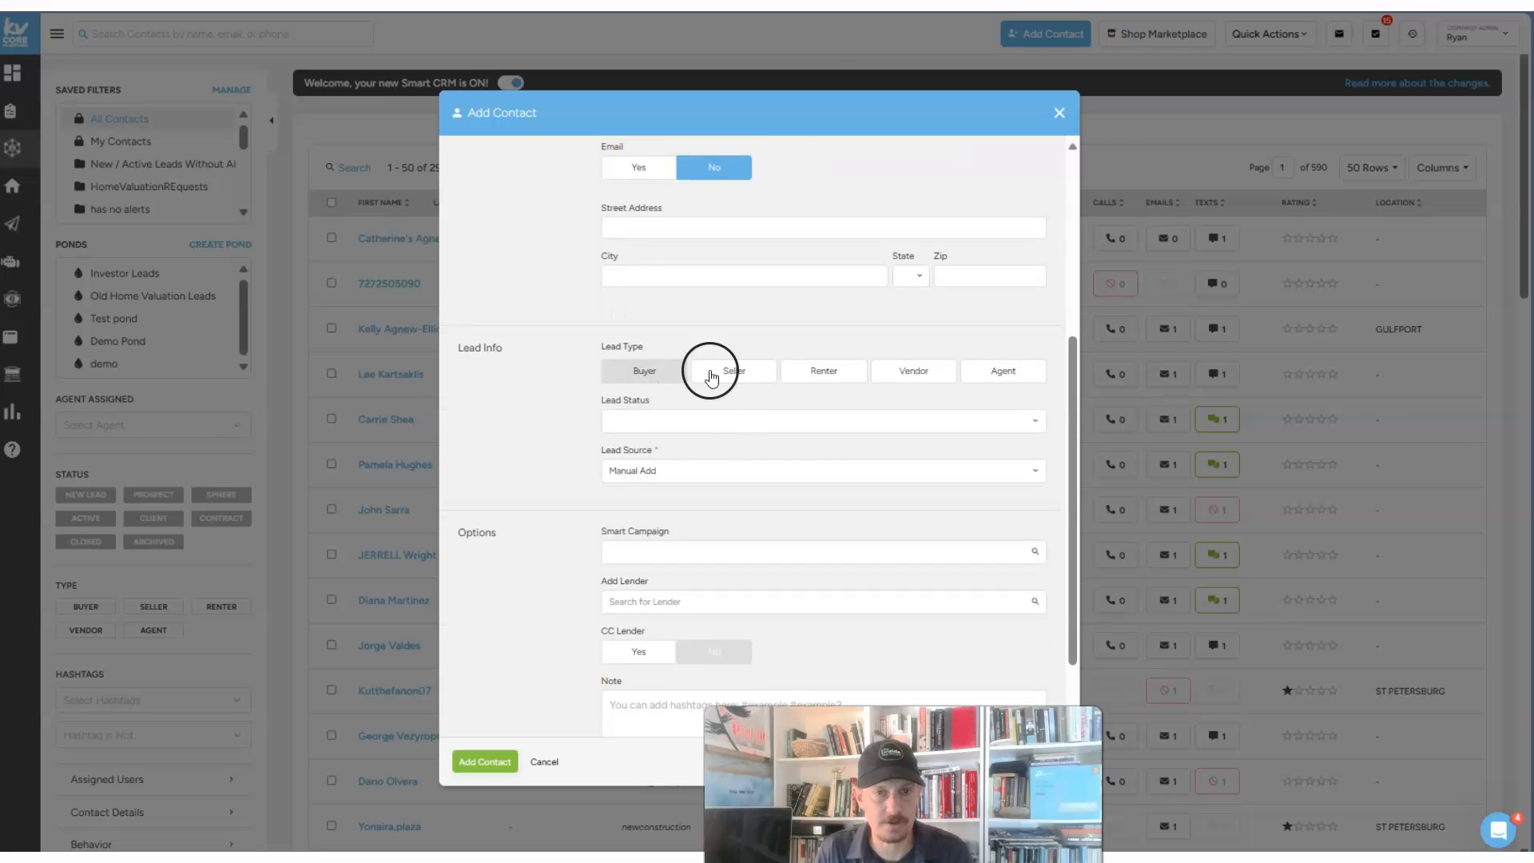
click(1014, 369)
scroll(769, 330, down, 1)
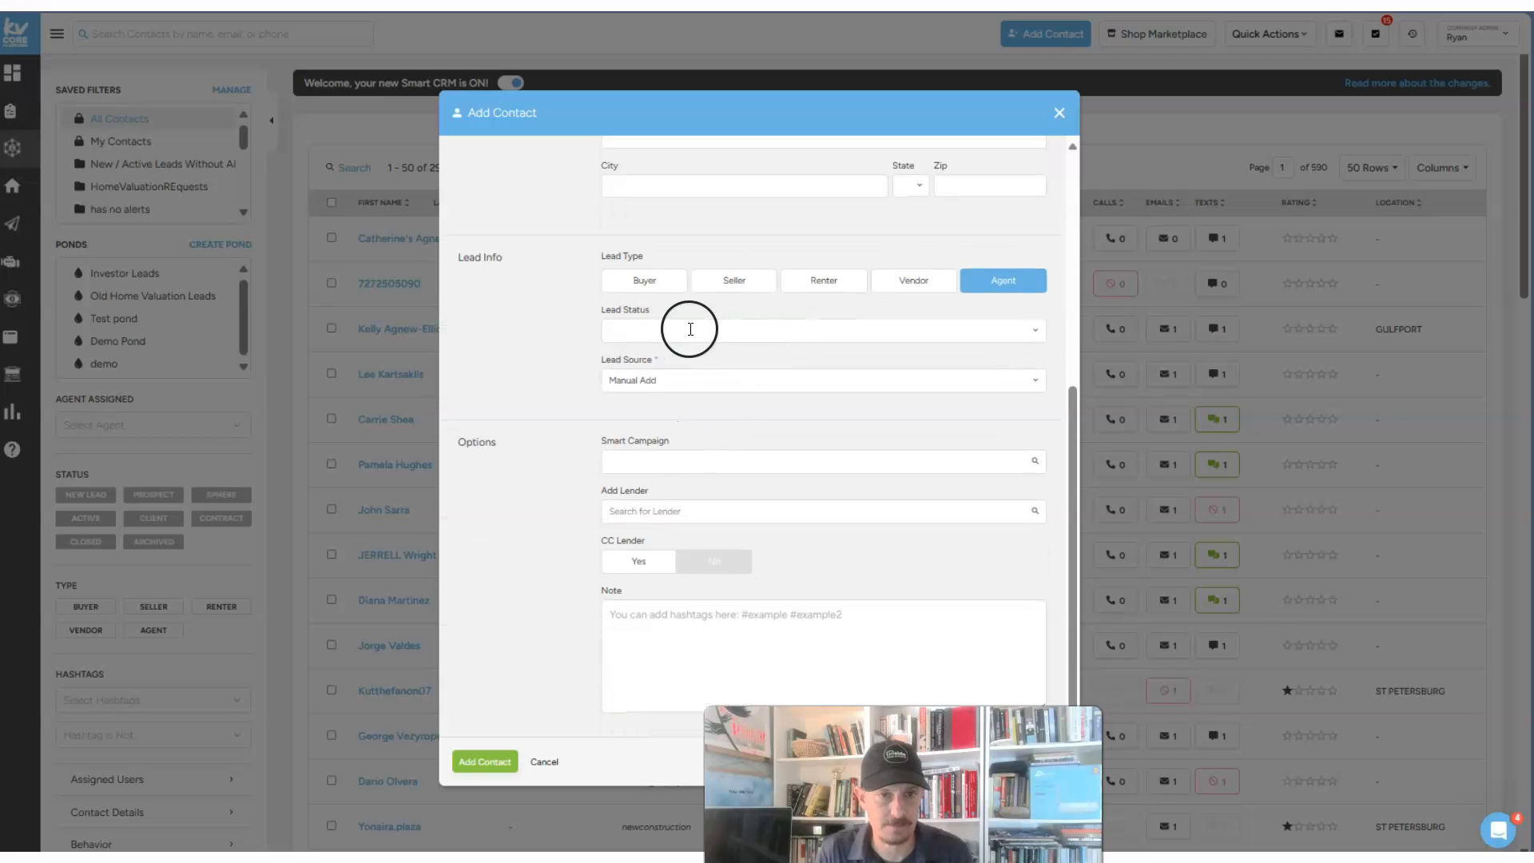
- Choose Company Onboarding as the smart campaign, then discard the unsaved contact
click(623, 461)
drag(670, 444, 605, 431)
click(637, 465)
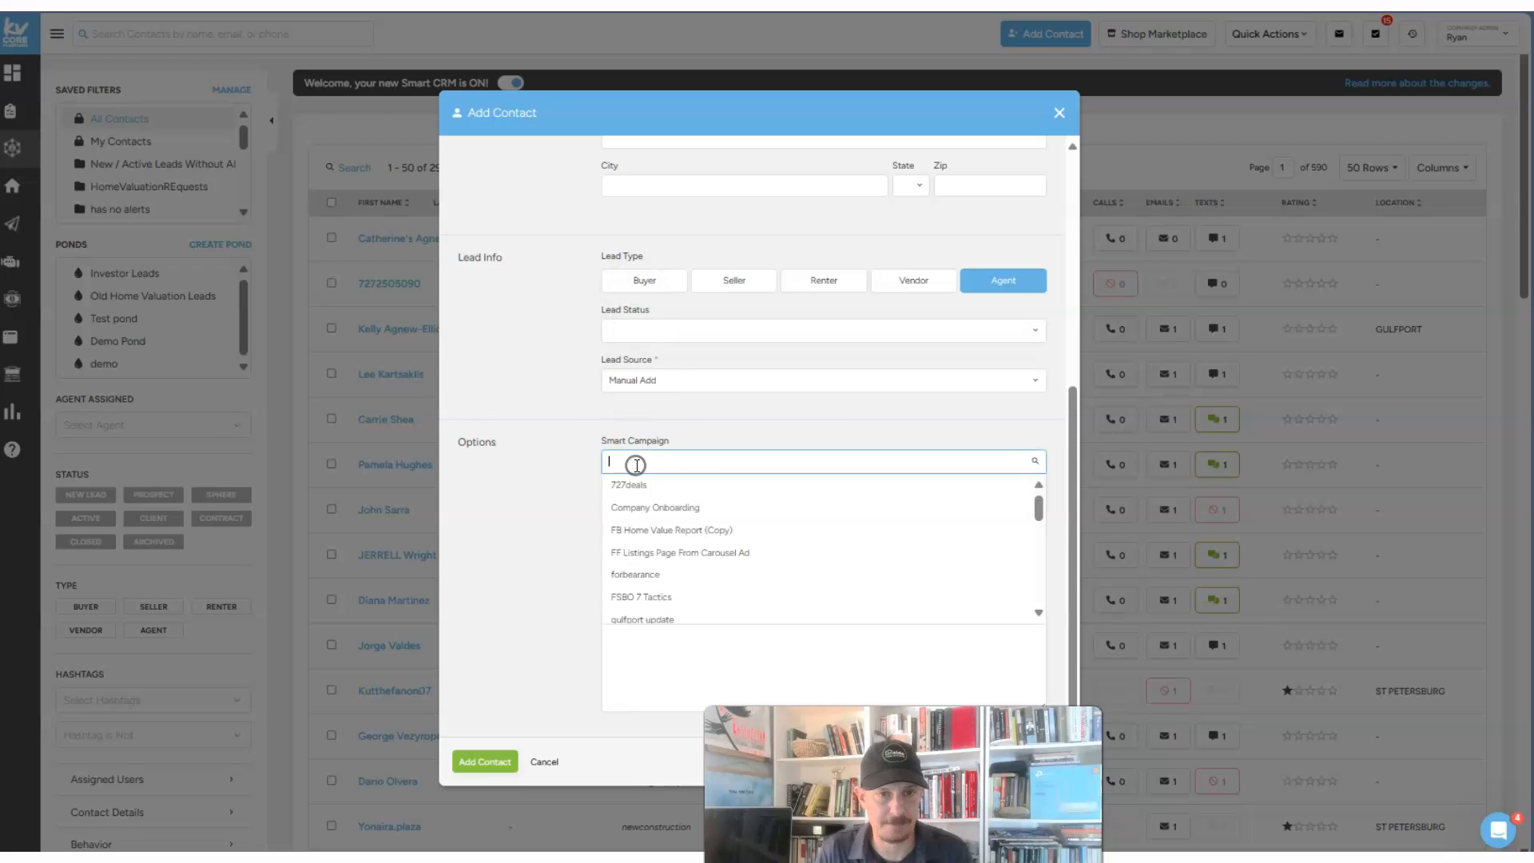
text(onb)
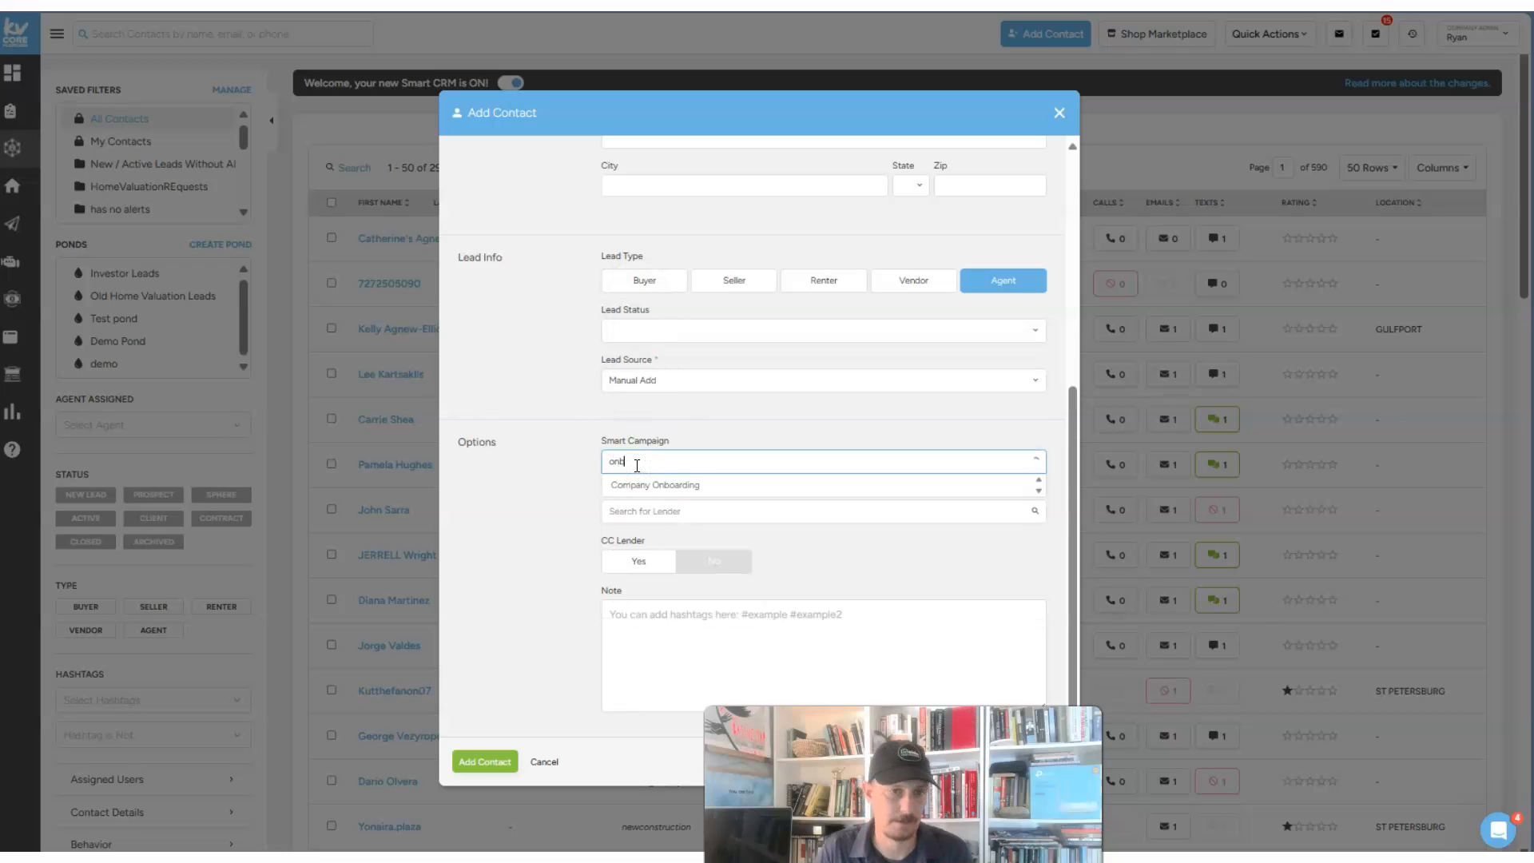
click(640, 485)
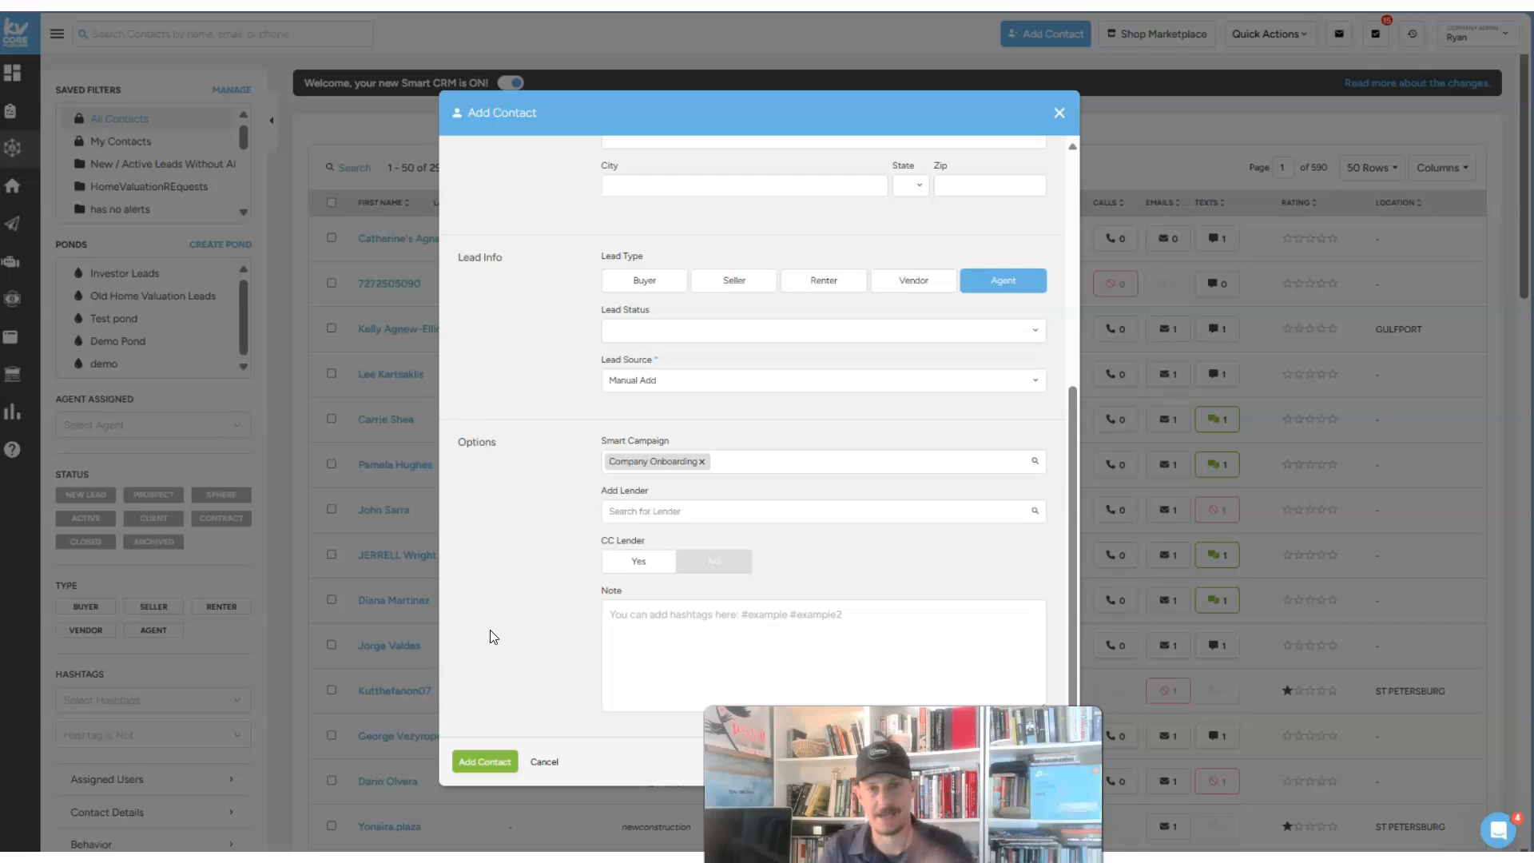
click(1058, 119)
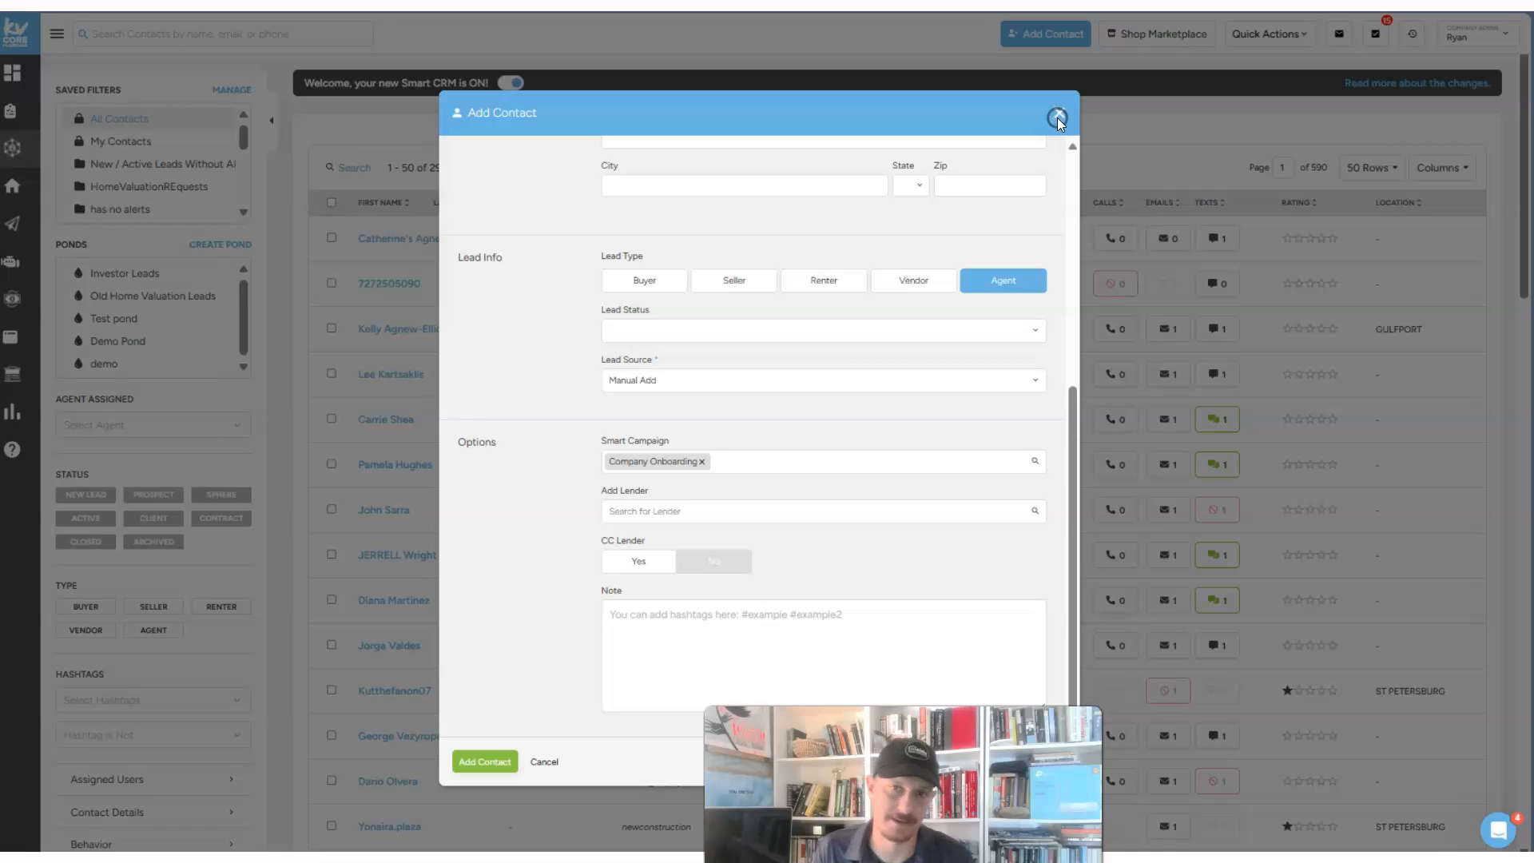
click(690, 356)
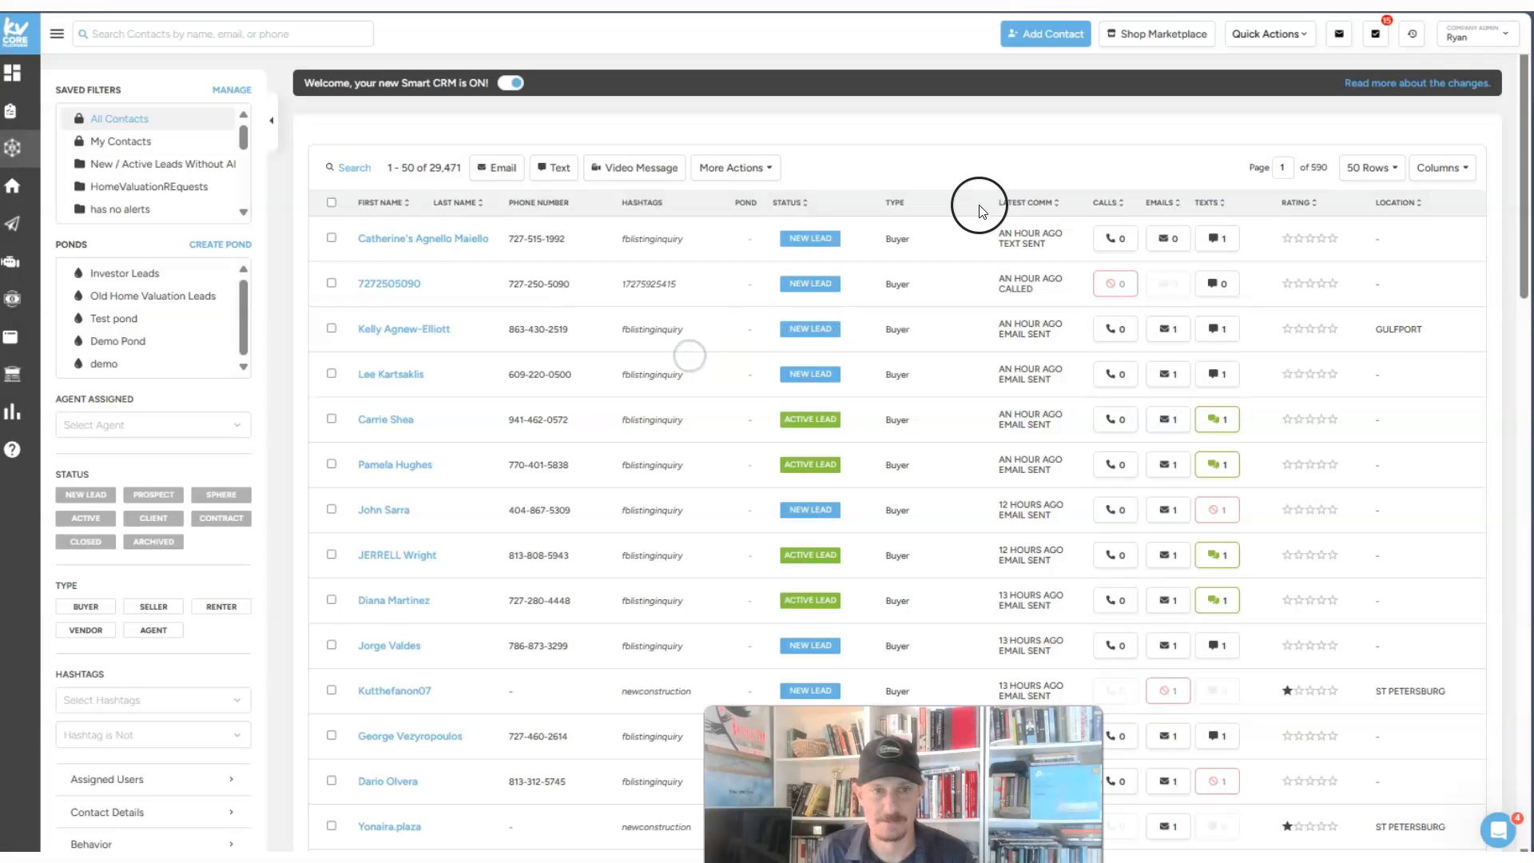
scroll(951, 384, down, 5)
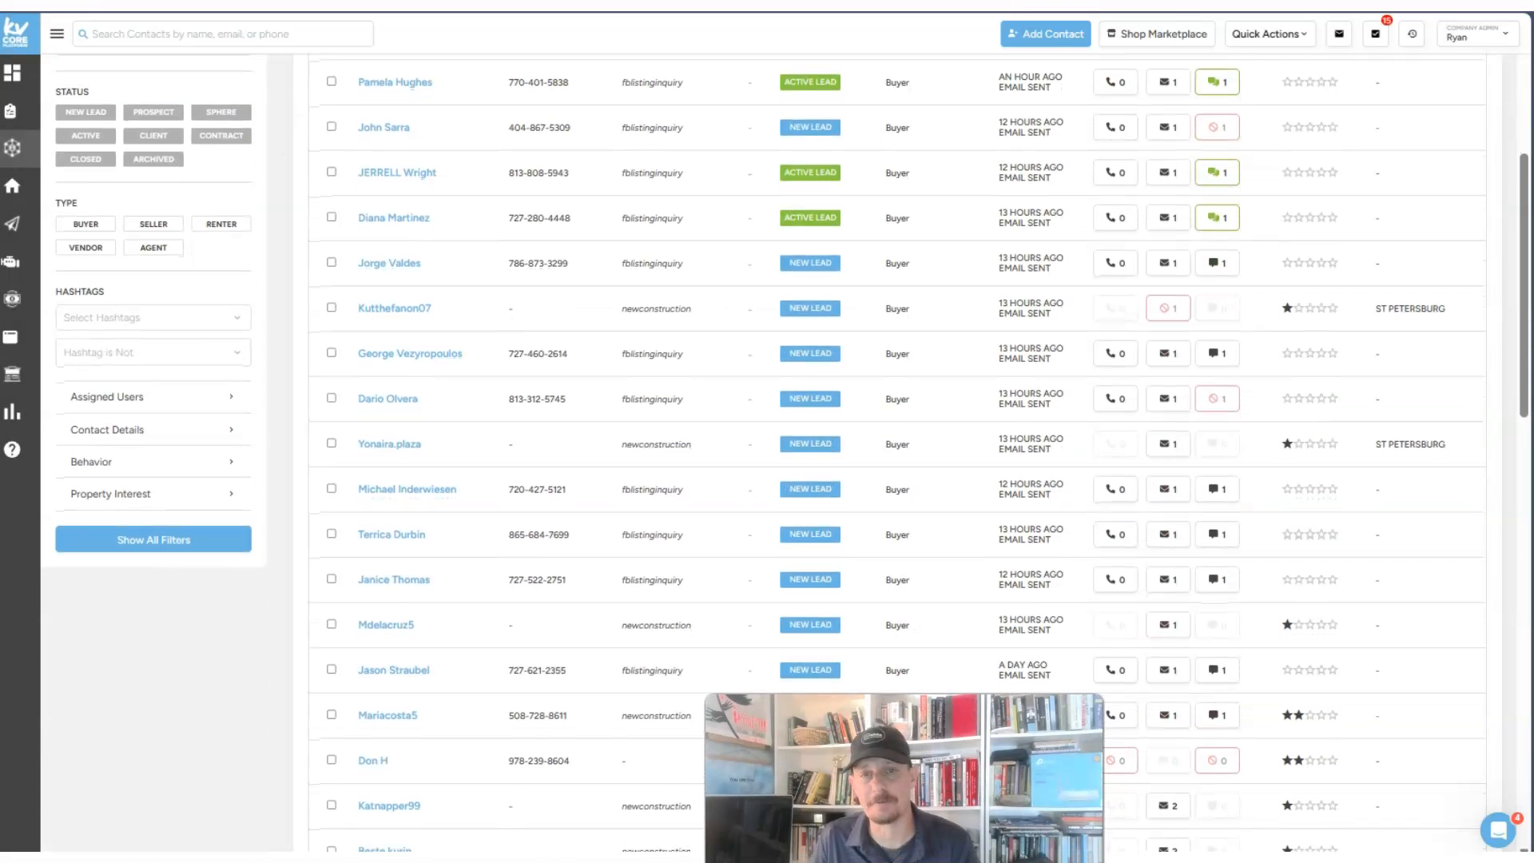
scroll(676, 483, up, 5)
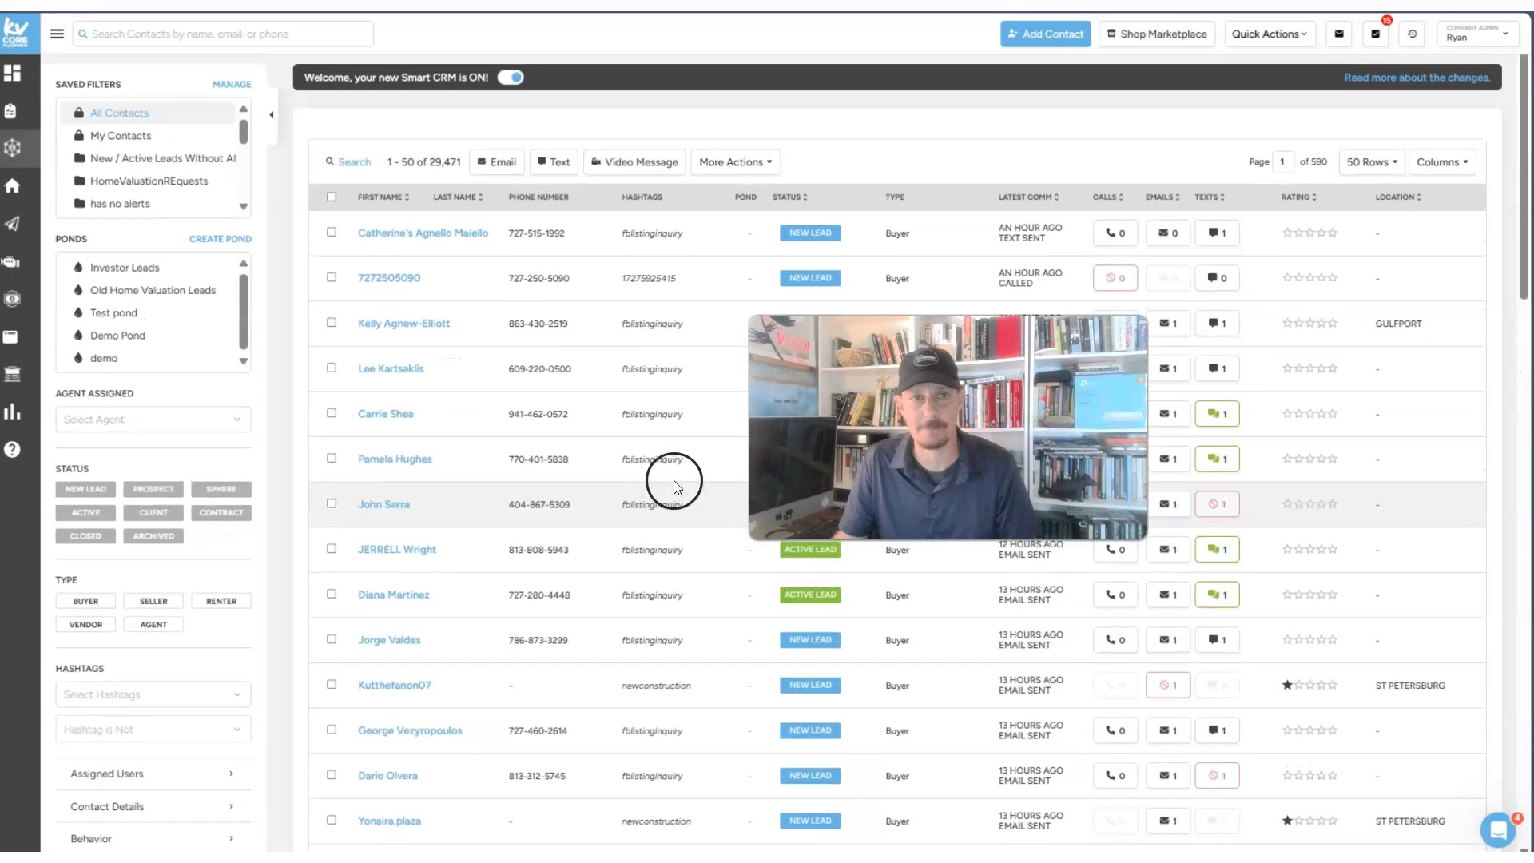